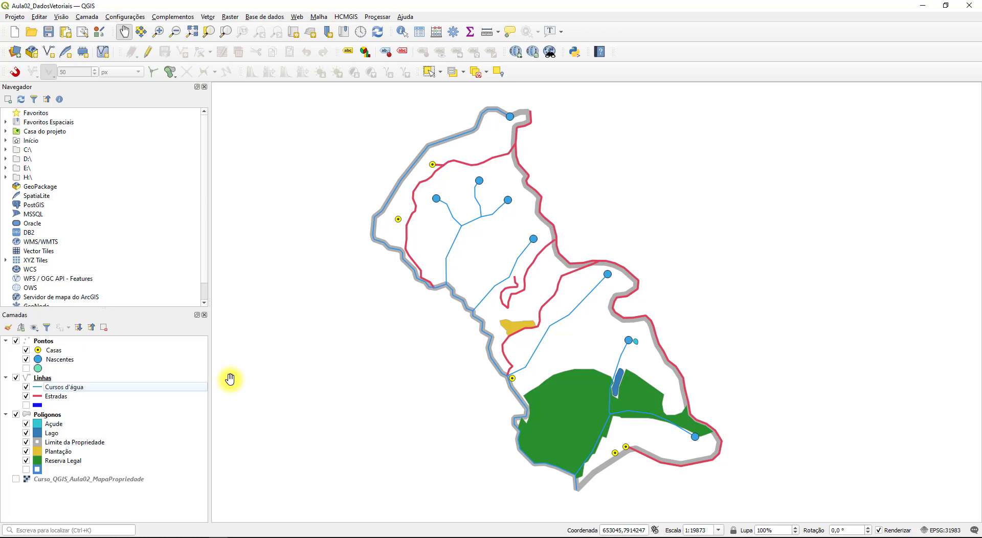
Open the attribute table of the Linhas layer and sort its records by the Nome field in ascending order.
left_click(43, 378)
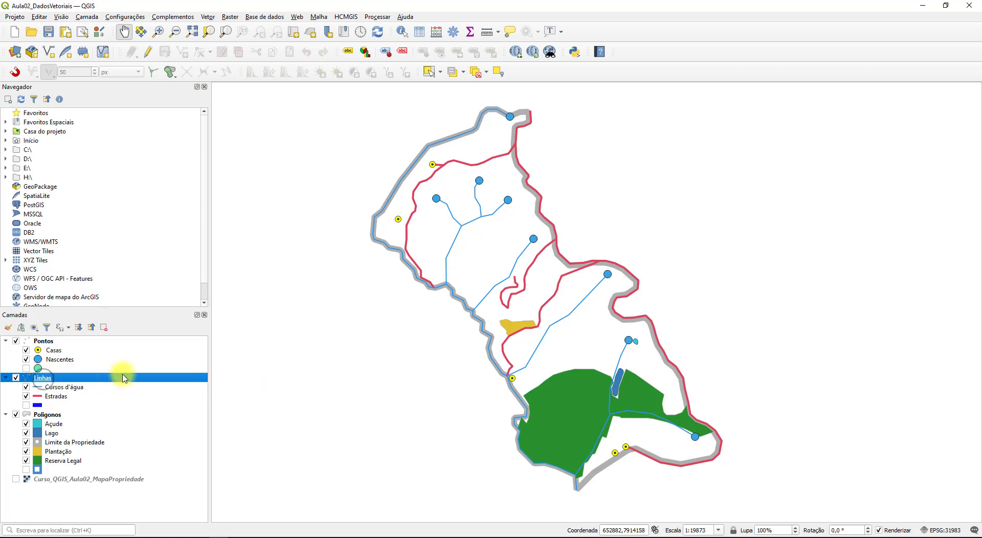
right_click(47, 381)
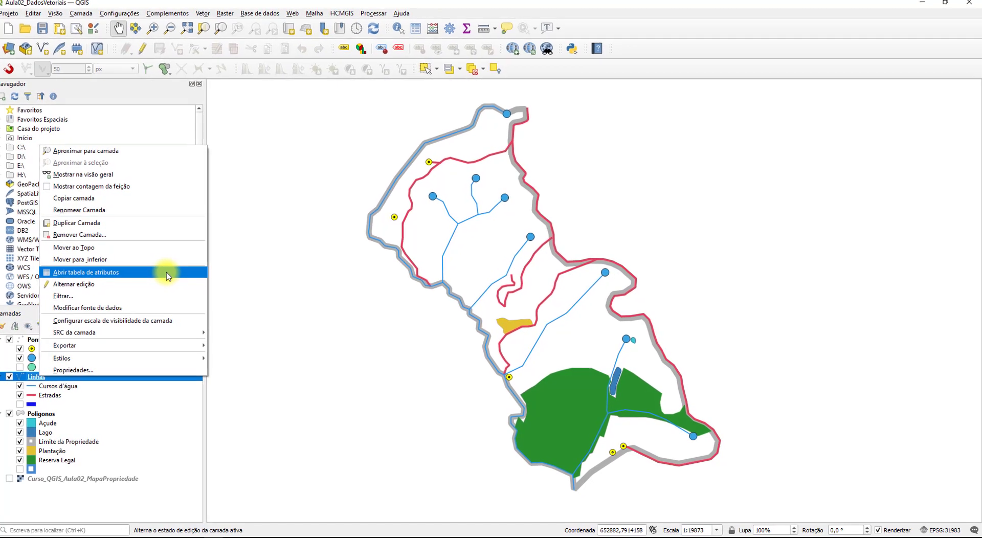
left_click(171, 274)
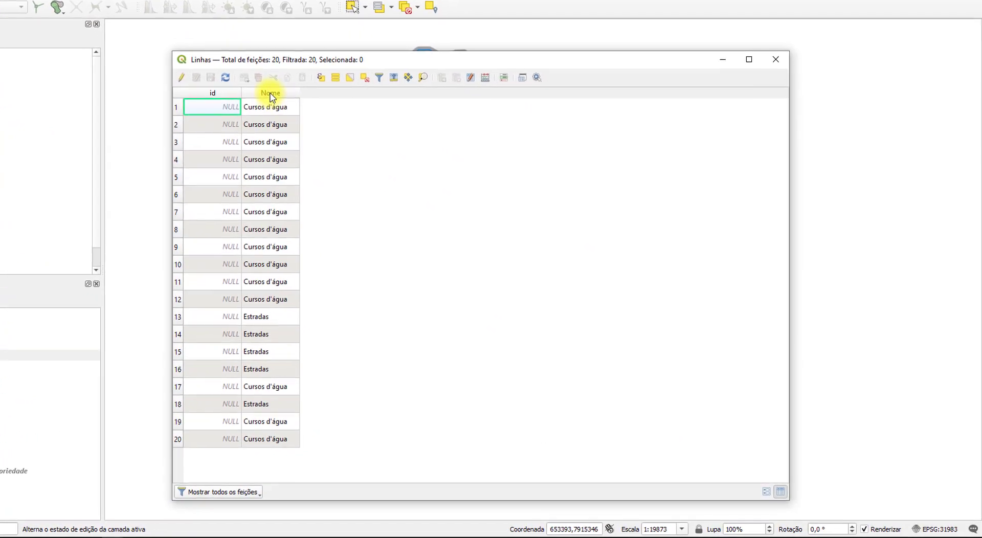
left_click(304, 115)
left_click(246, 79)
left_click(244, 78)
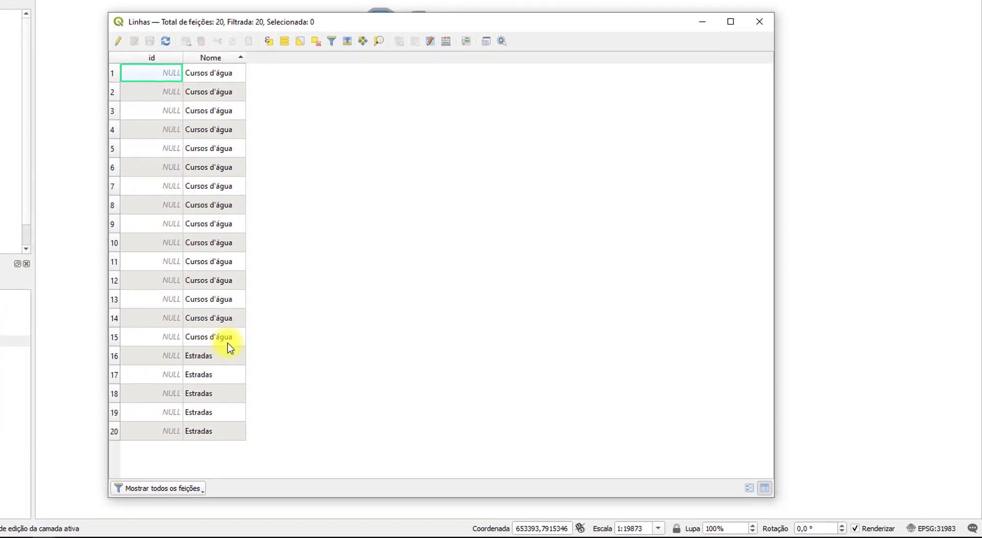
Select the Linhas features matching the expression "Nome" = 'Cursos d''água', then close the attribute table.
left_click(269, 45)
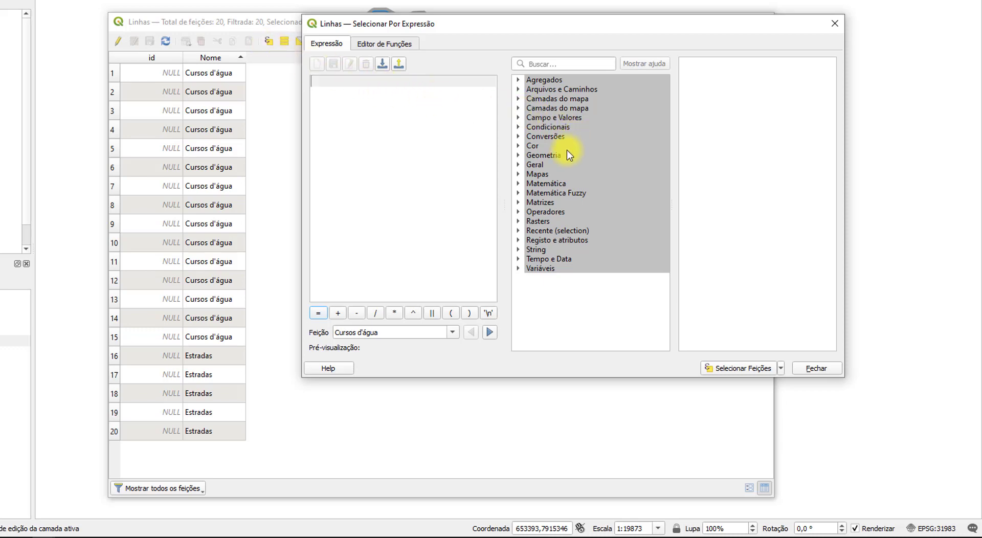
left_click(519, 117)
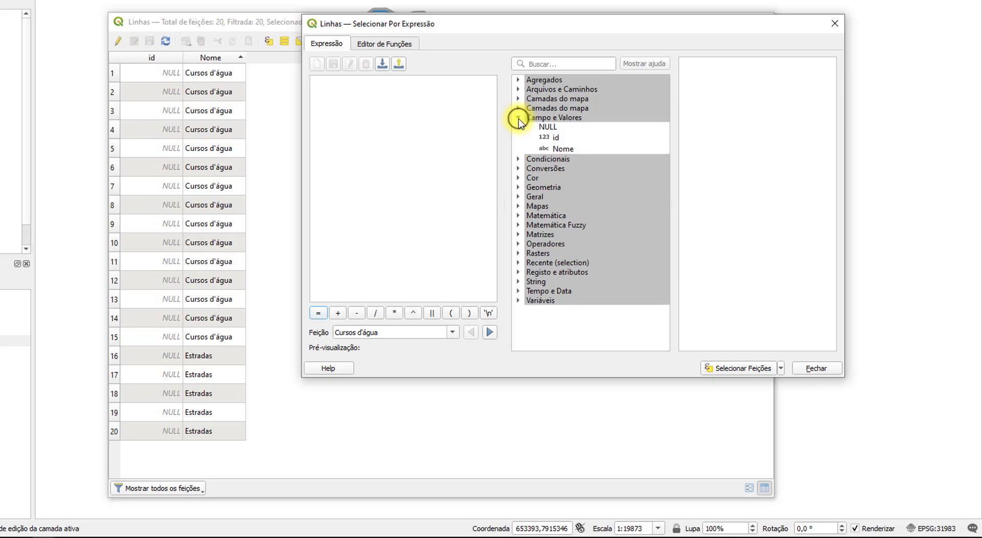
left_click(564, 149)
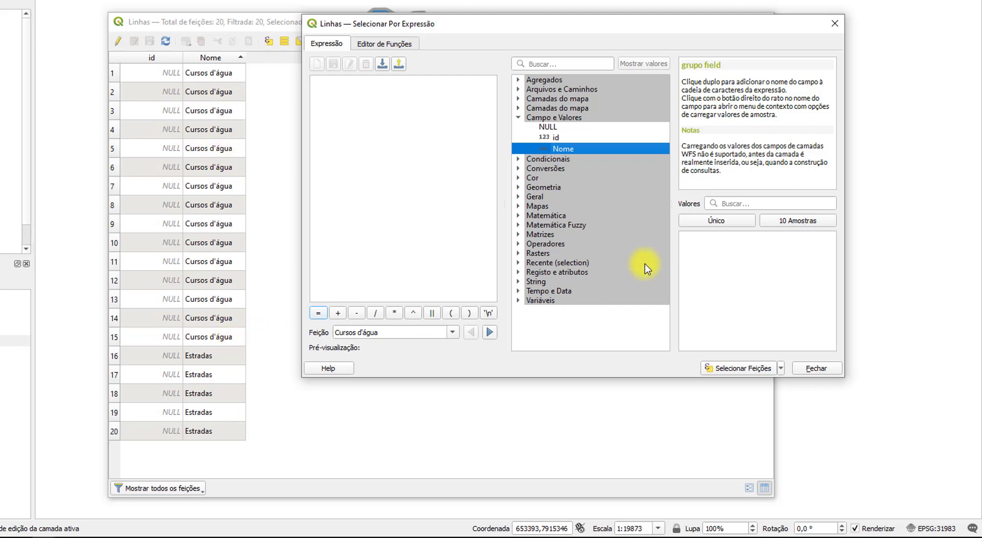
double_click(569, 150)
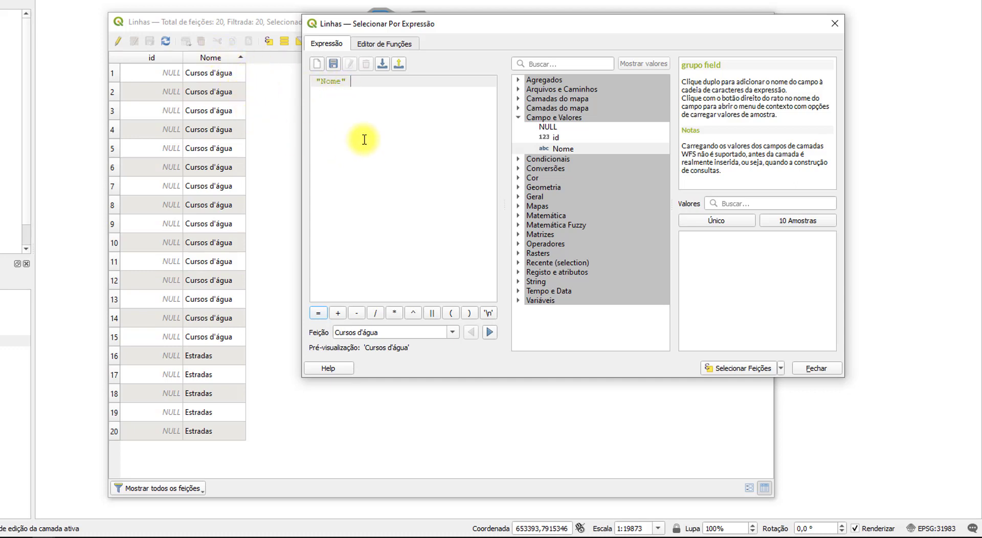
left_click(318, 314)
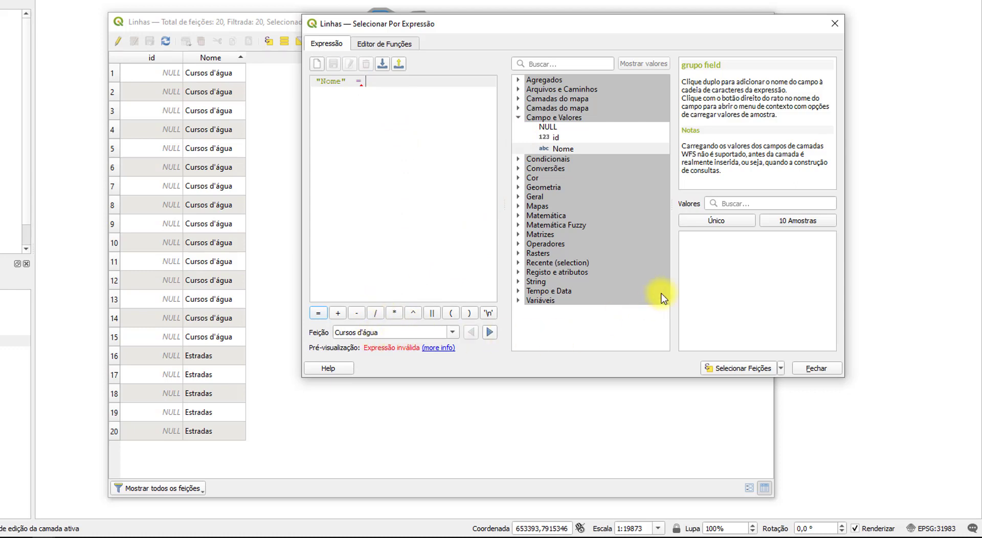
left_click(734, 222)
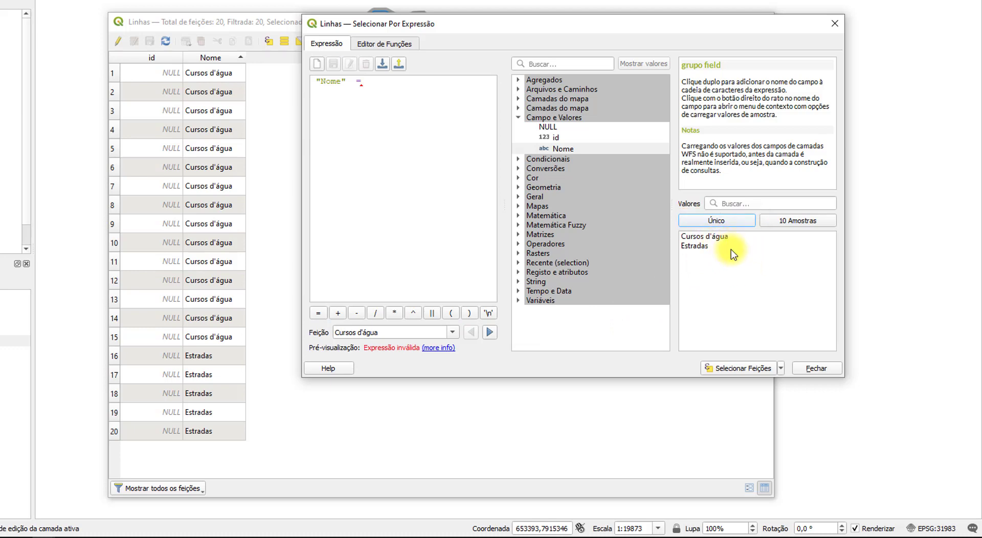
double_click(720, 238)
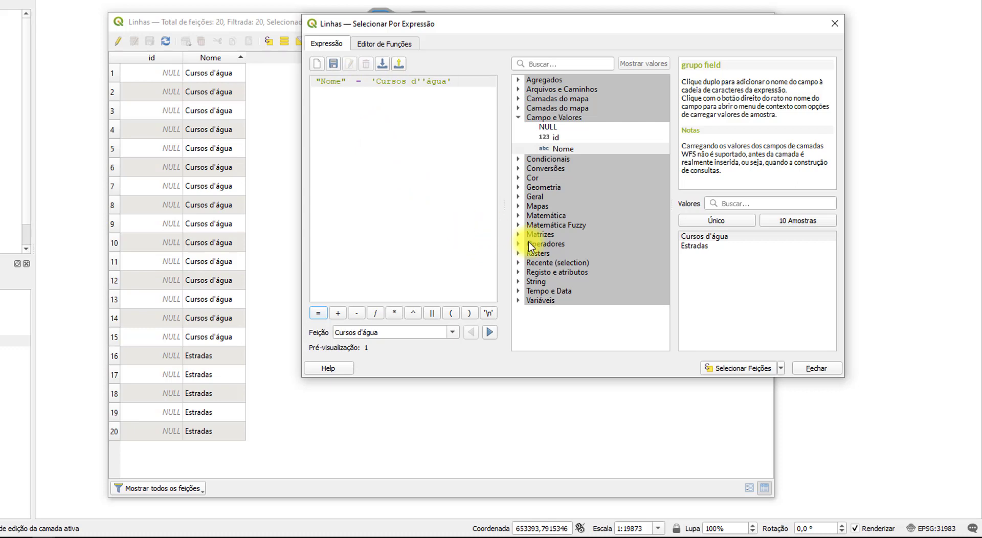
left_click(746, 369)
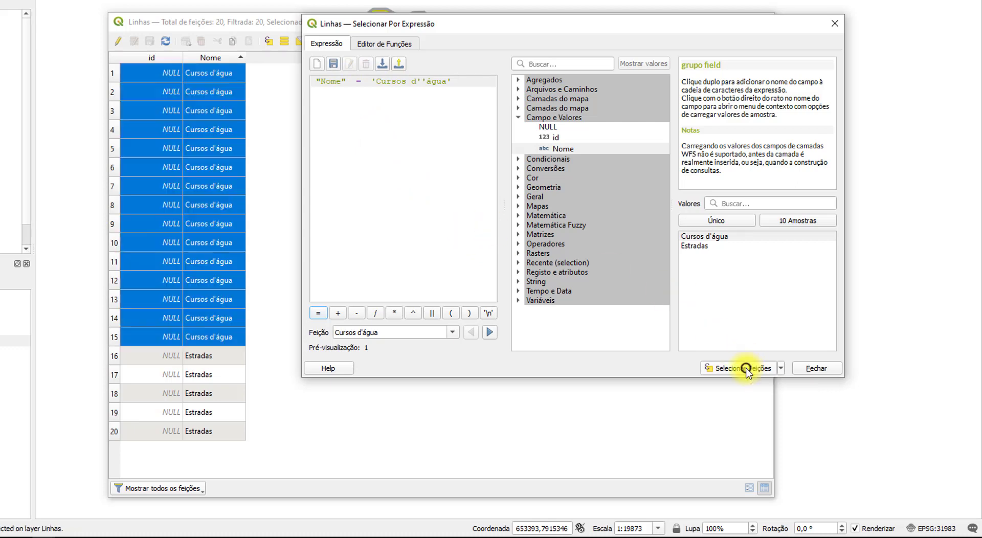
left_click(839, 26)
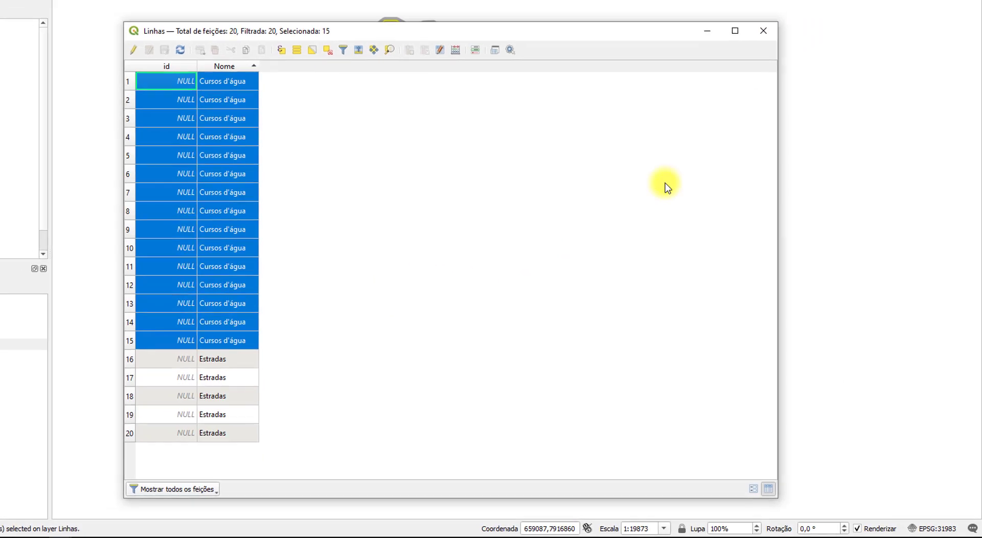
left_click(762, 29)
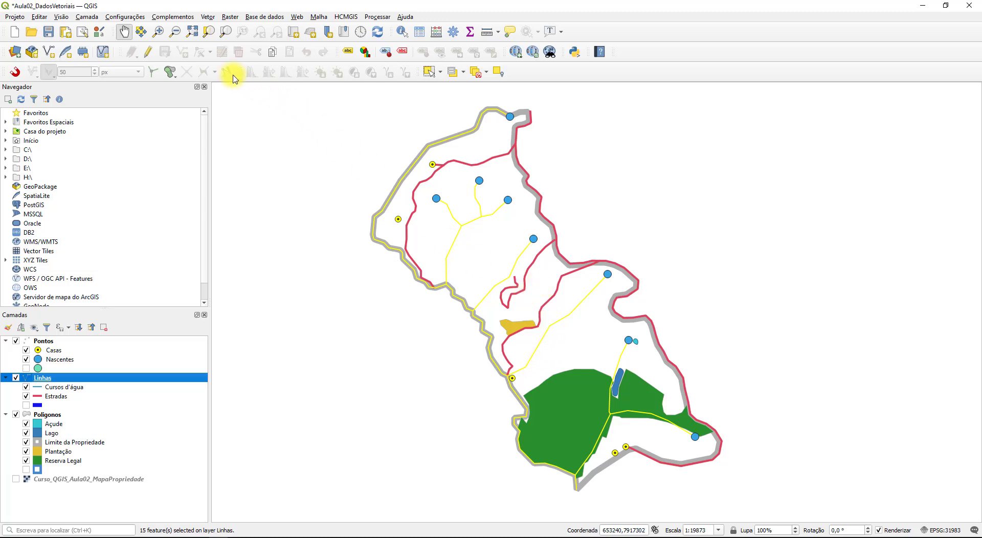
Start the Amortecedor (buffer) geoprocessing tool with Linhas as the input layer, restricted to the selected features only.
left_click(208, 17)
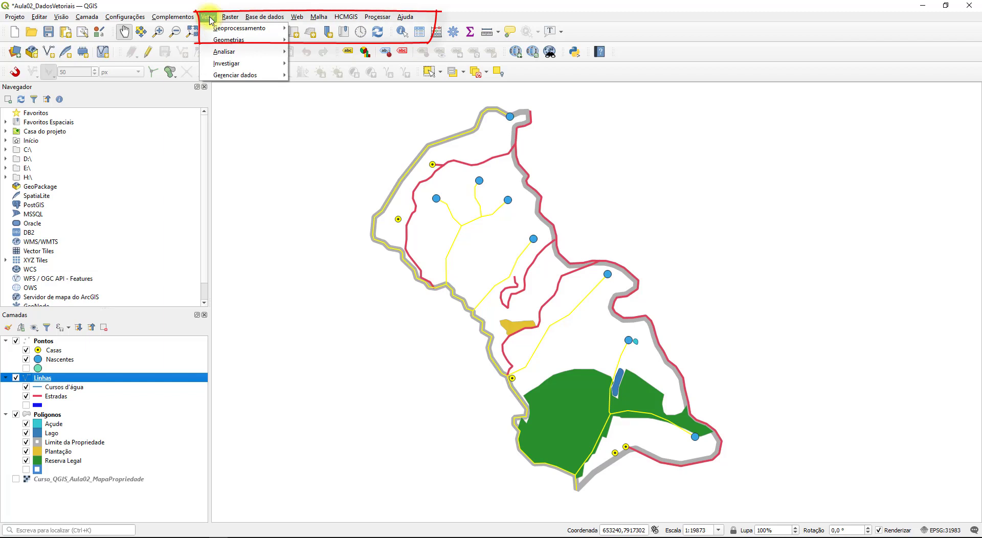
mouse_move(220, 29)
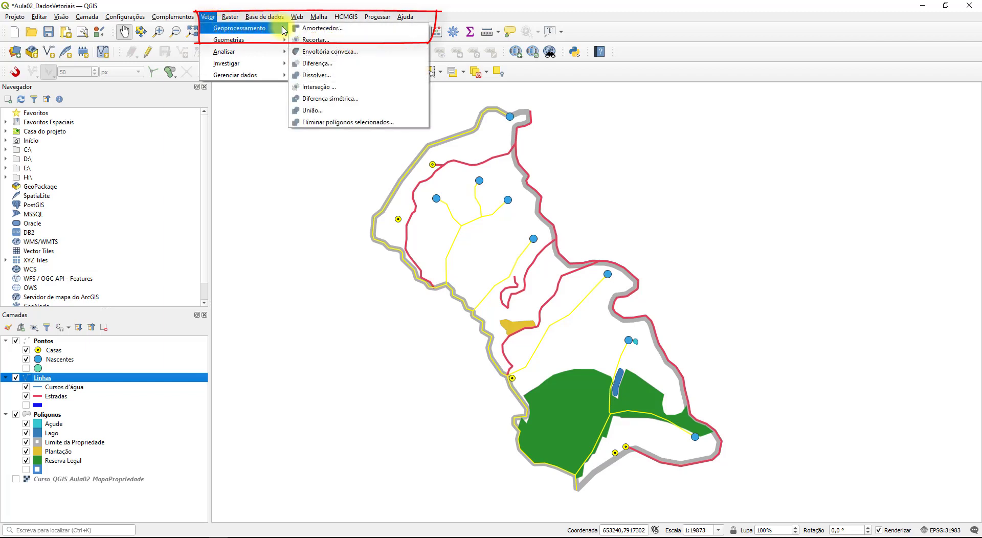
left_click(383, 32)
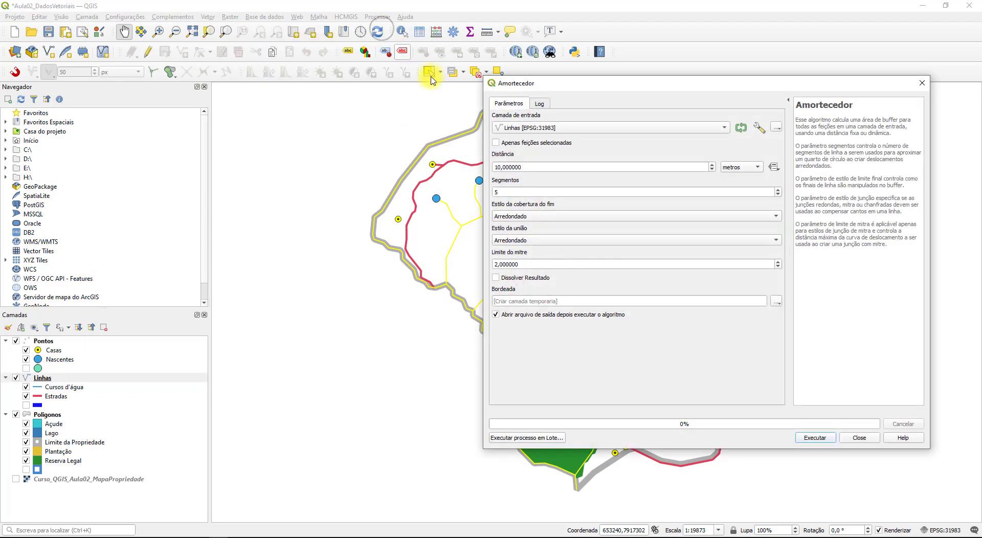
left_click_drag(646, 87, 526, 98)
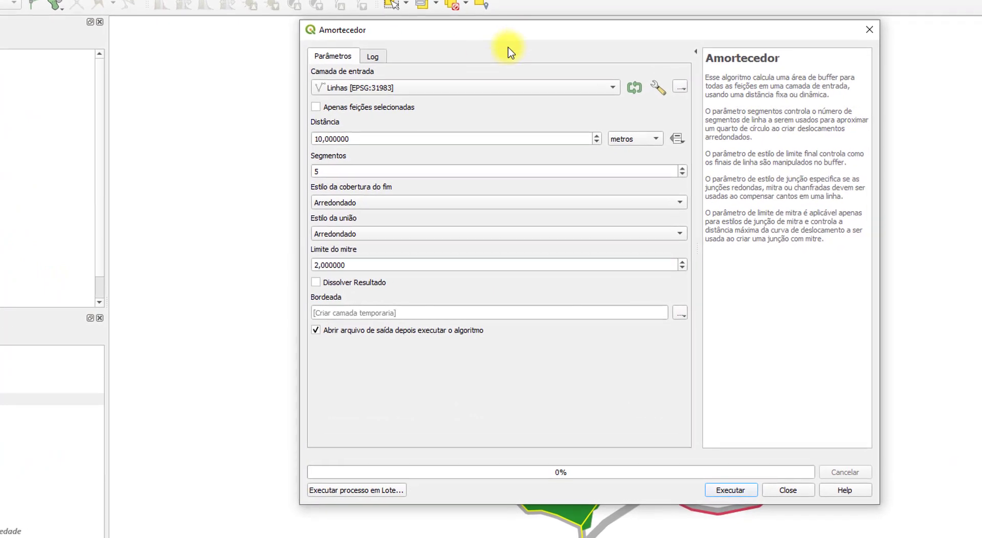
left_click(415, 85)
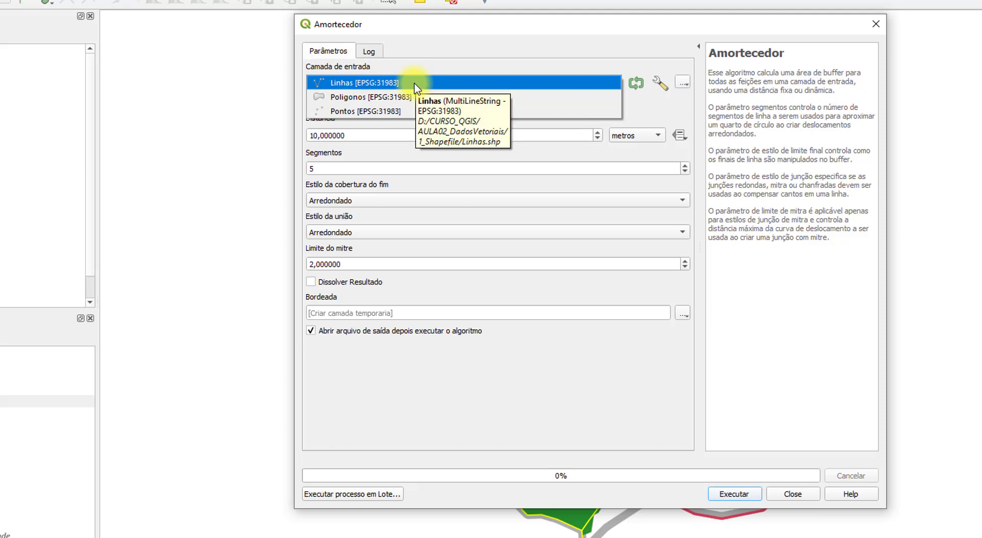
left_click(415, 83)
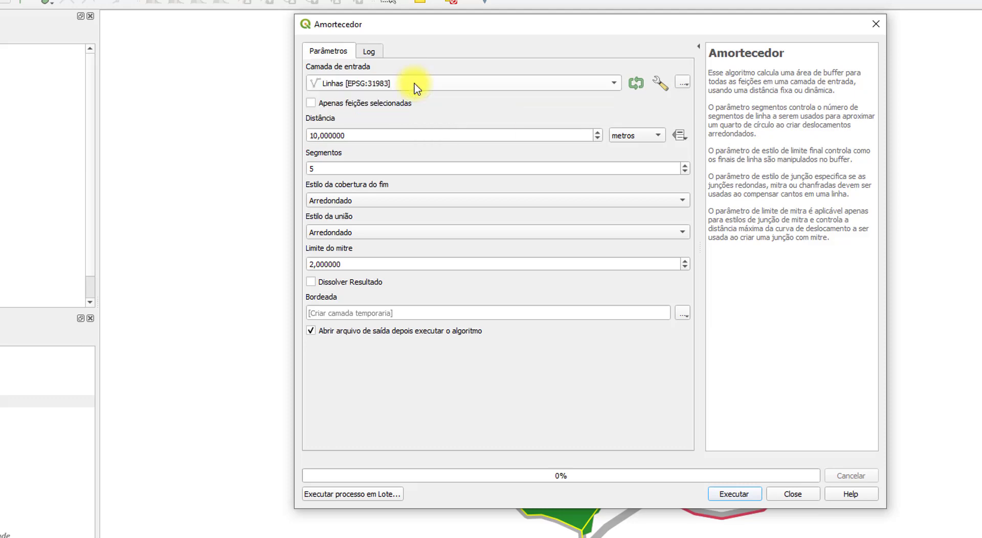
left_click(311, 103)
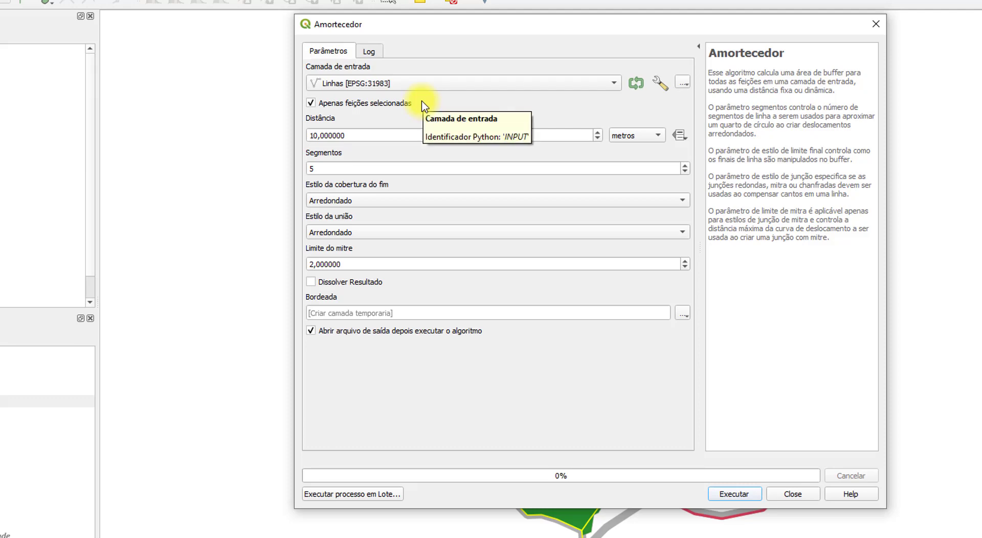
Set the buffer distance to 30 metros, keep the Arredondado end cap style, and run the tool to a temporary layer.
left_click(372, 135)
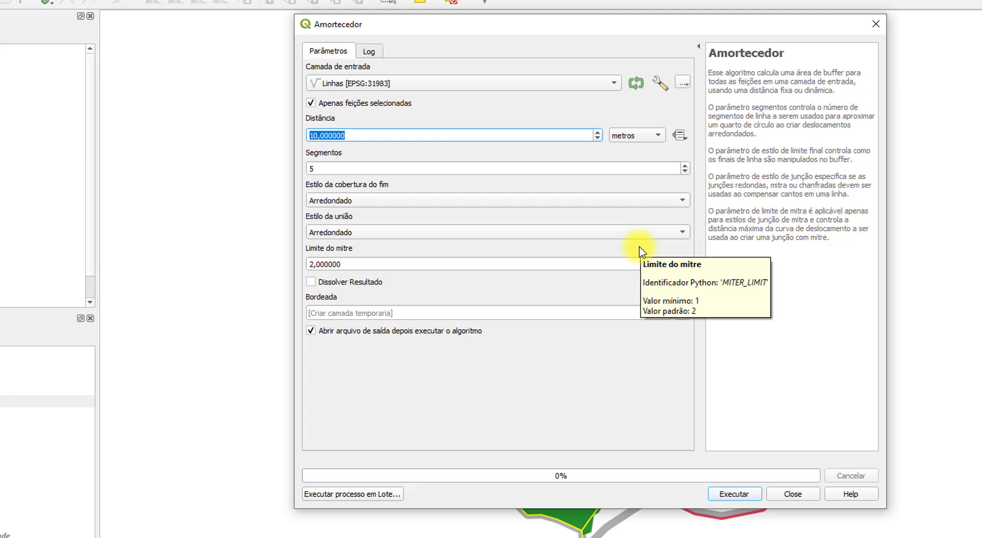
type("30")
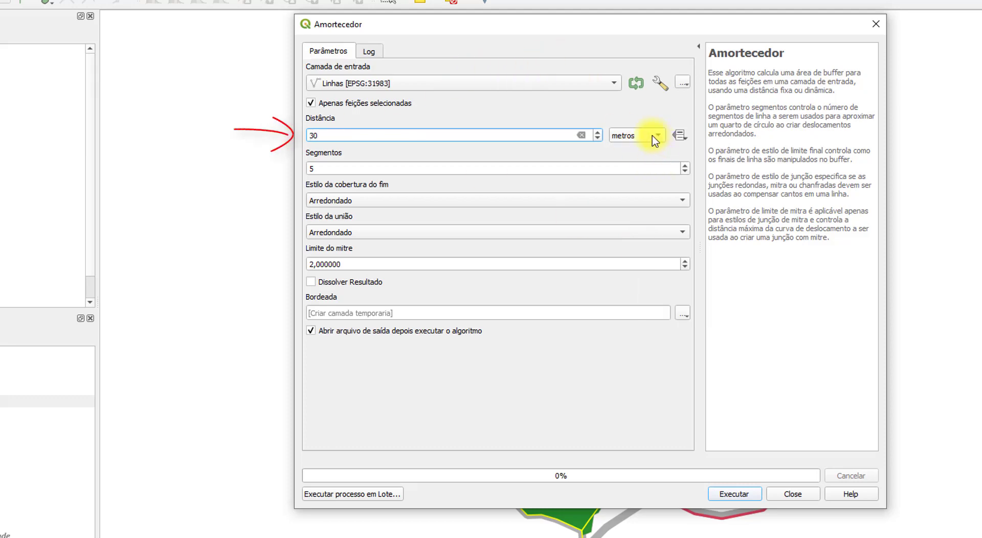
left_click(636, 155)
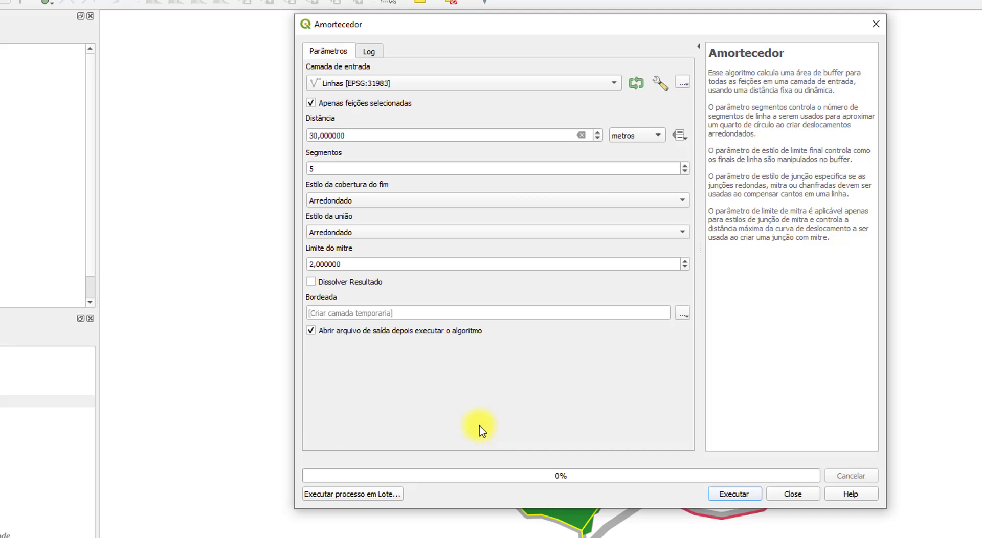
left_click(672, 200)
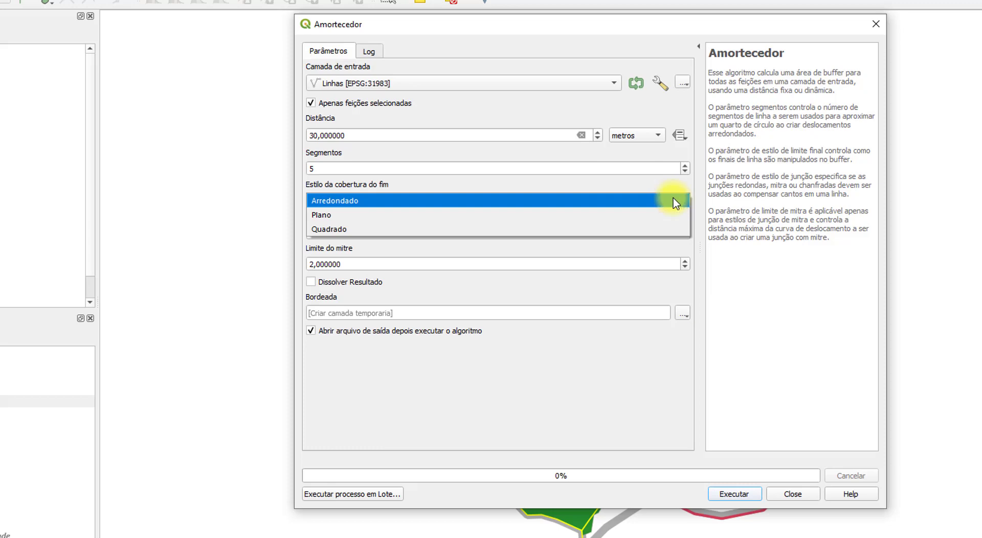
left_click(616, 401)
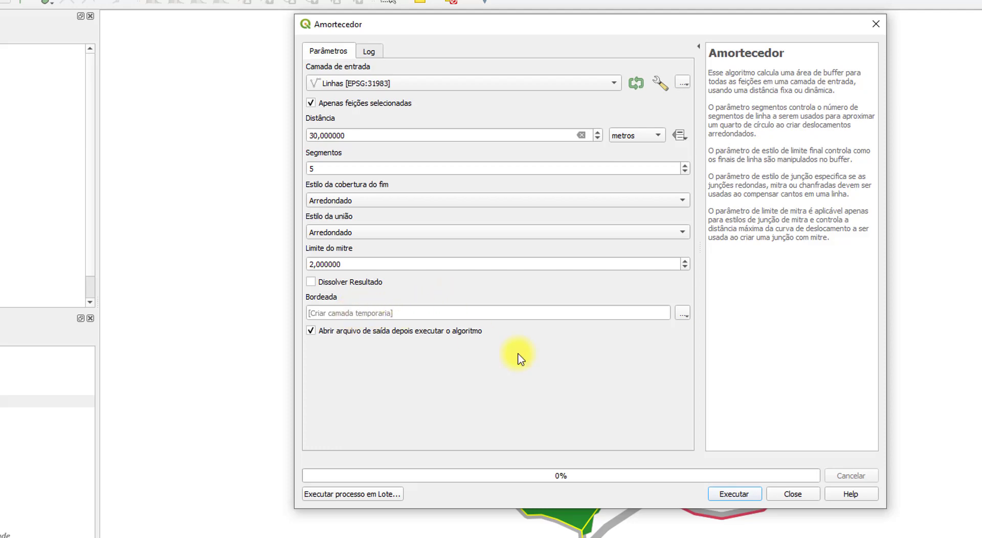
left_click(722, 495)
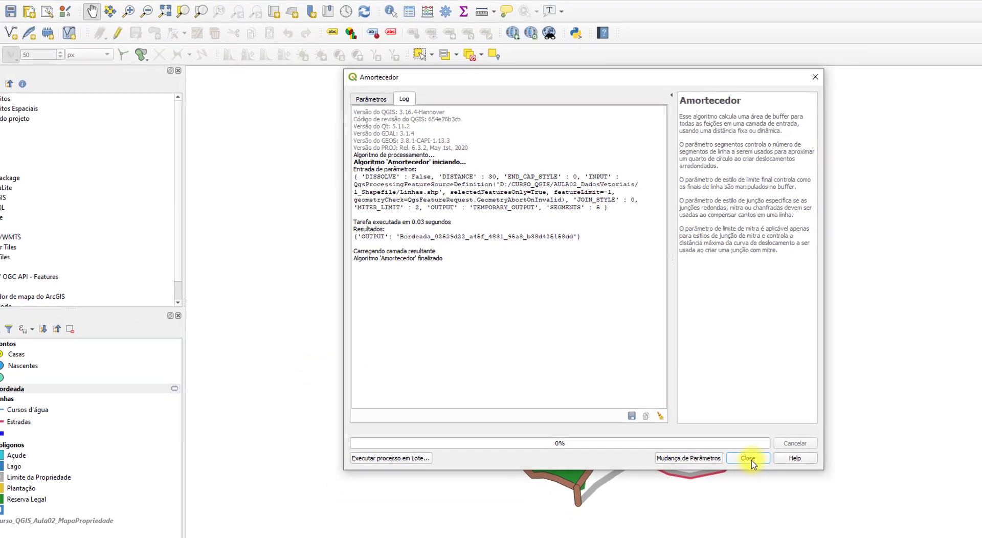
left_click(736, 448)
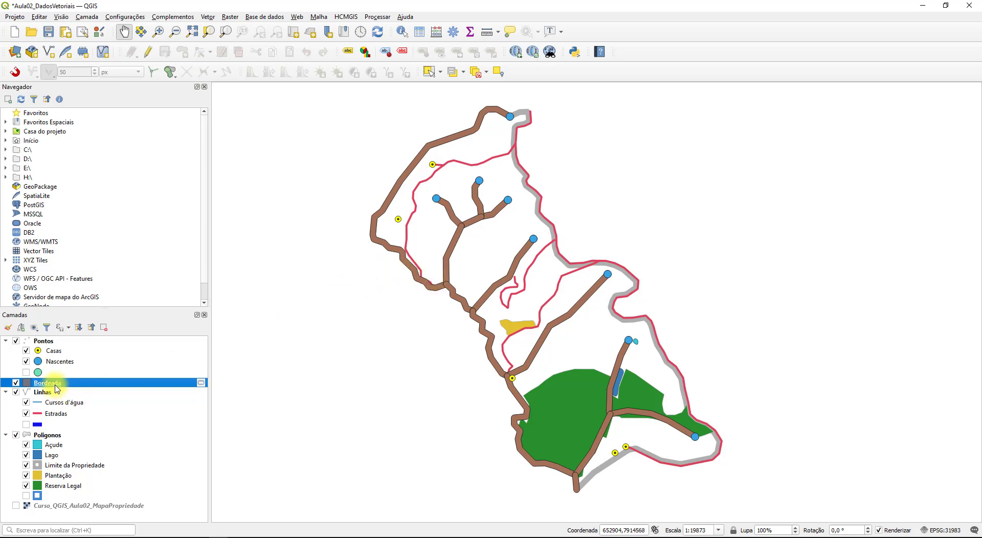
Move the Bordeada layer between Linhas and Polígonos in the layer order, and deselect all features.
left_click_drag(56, 386, 60, 432)
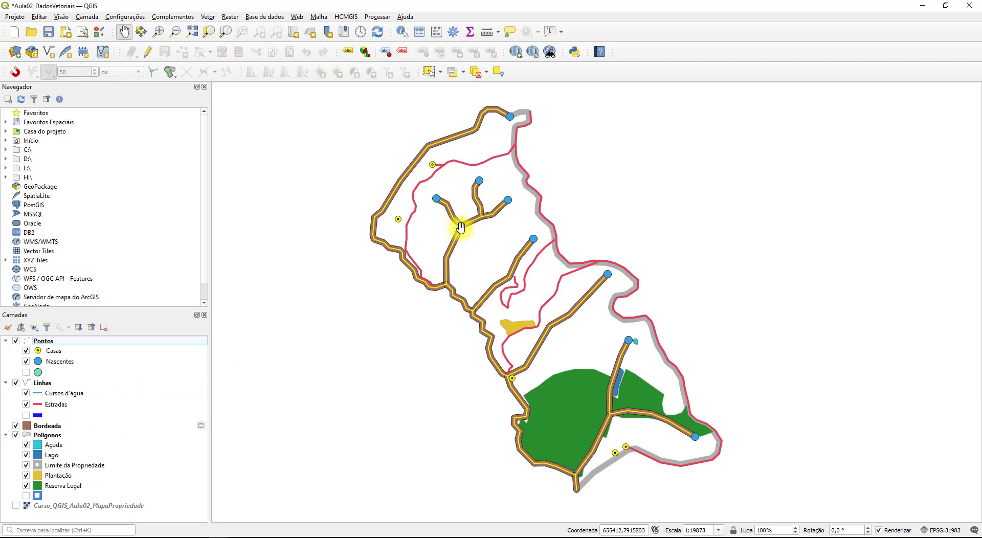
scroll(461, 222, "up", 3)
scroll(464, 216, "up", 2)
left_click_drag(455, 208, 497, 267)
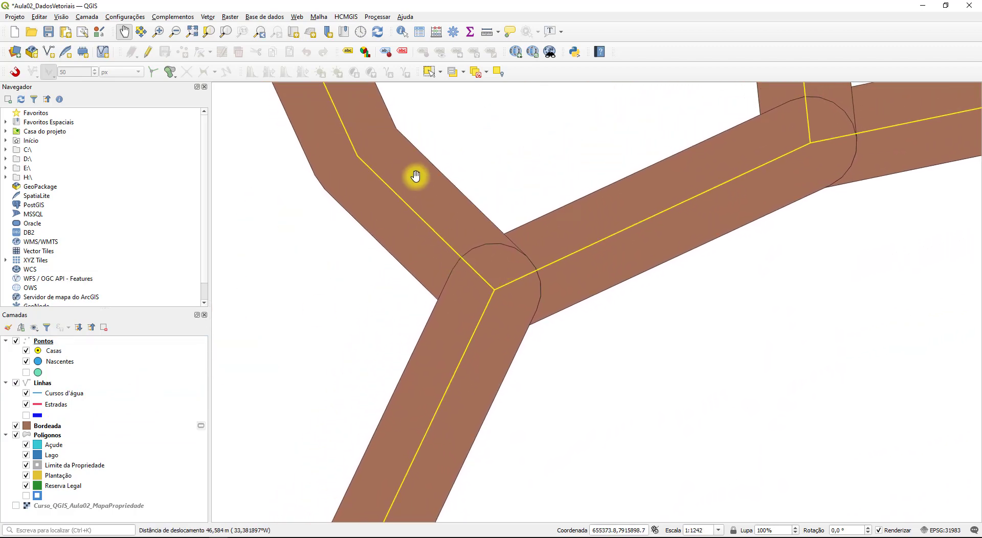
left_click(476, 74)
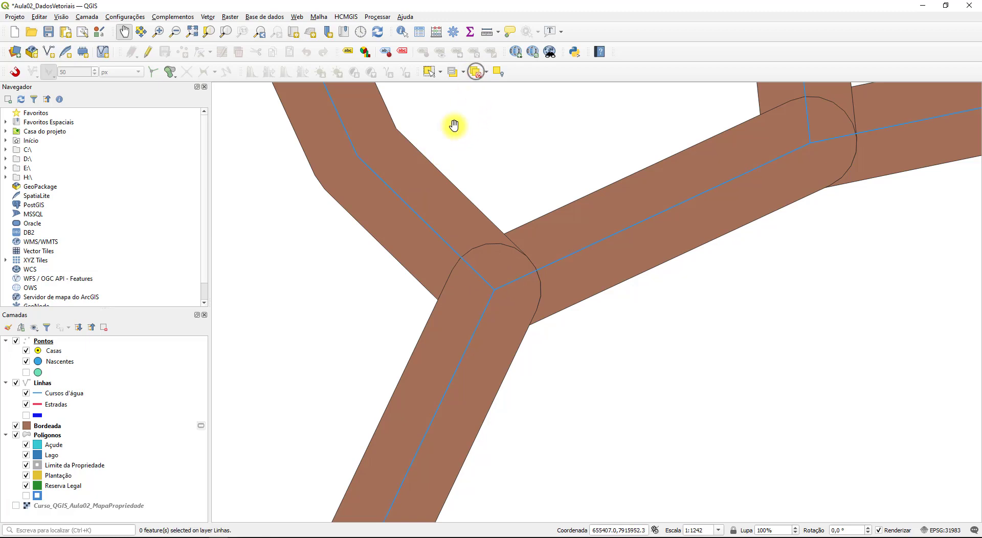
Change the Bordeada layer's symbol layer type from Simple Fill to Contorno: Simple Line in its symbology properties.
right_click(60, 428)
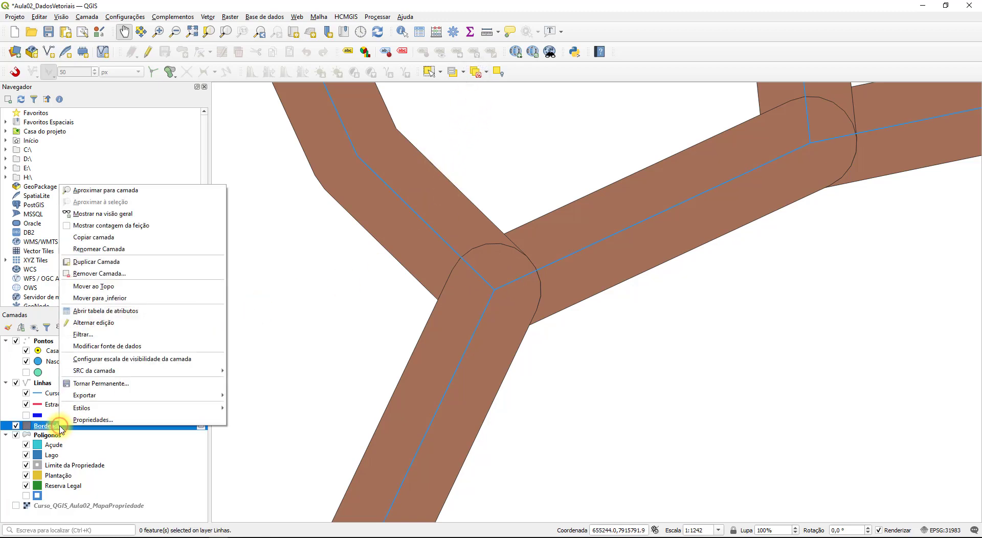
left_click(96, 420)
left_click(375, 97)
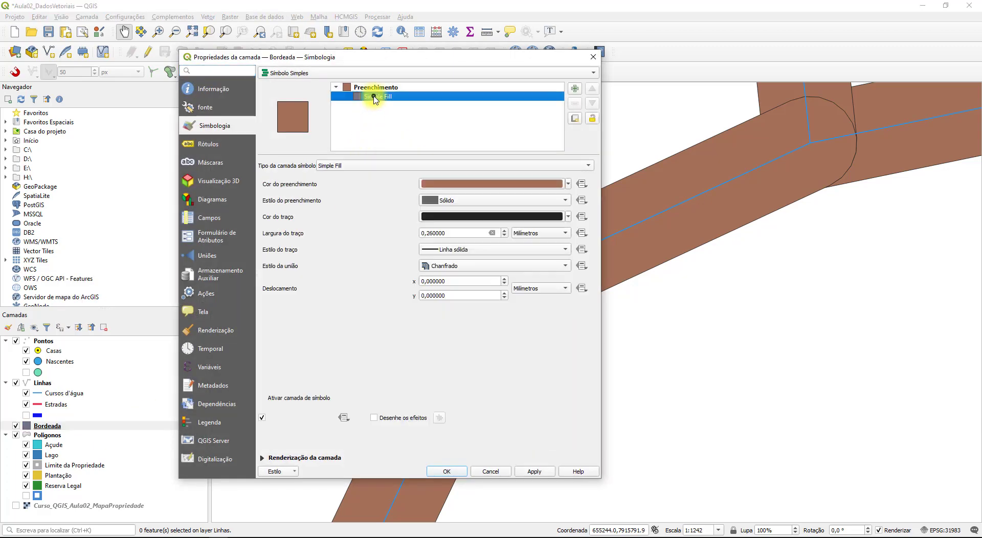
left_click(386, 166)
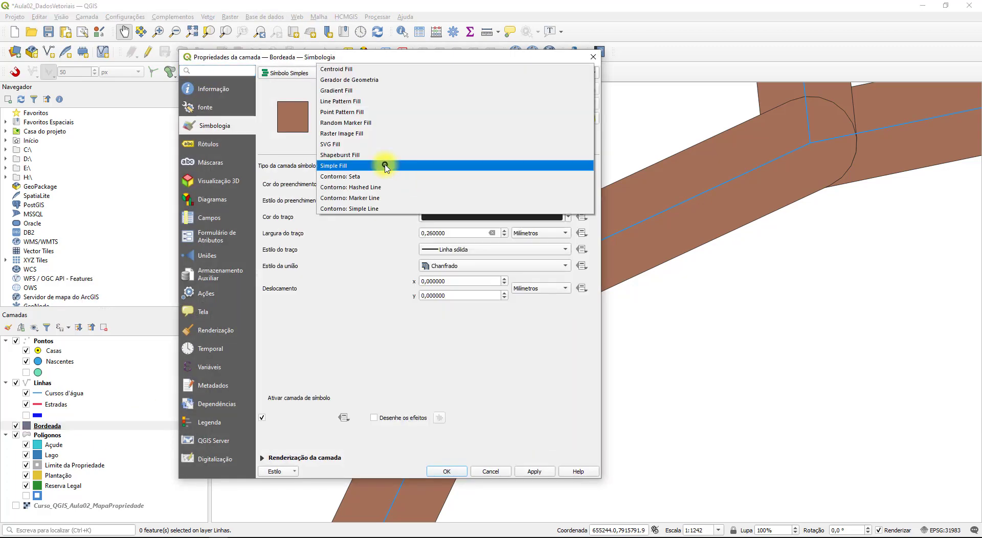
left_click(368, 210)
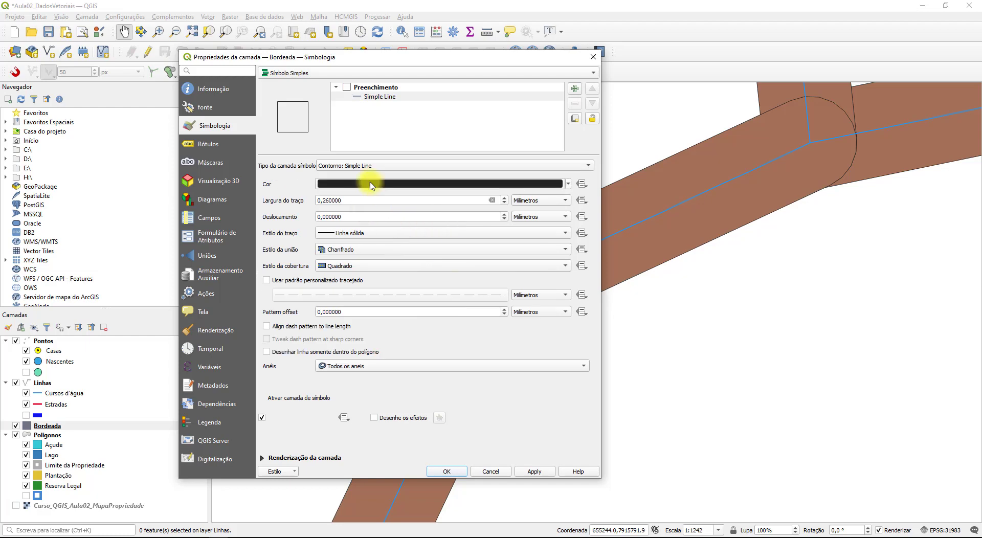
Set the Bordeada layer's outline colour to green #23ee23 and apply the symbology.
left_click(369, 182)
left_click(375, 308)
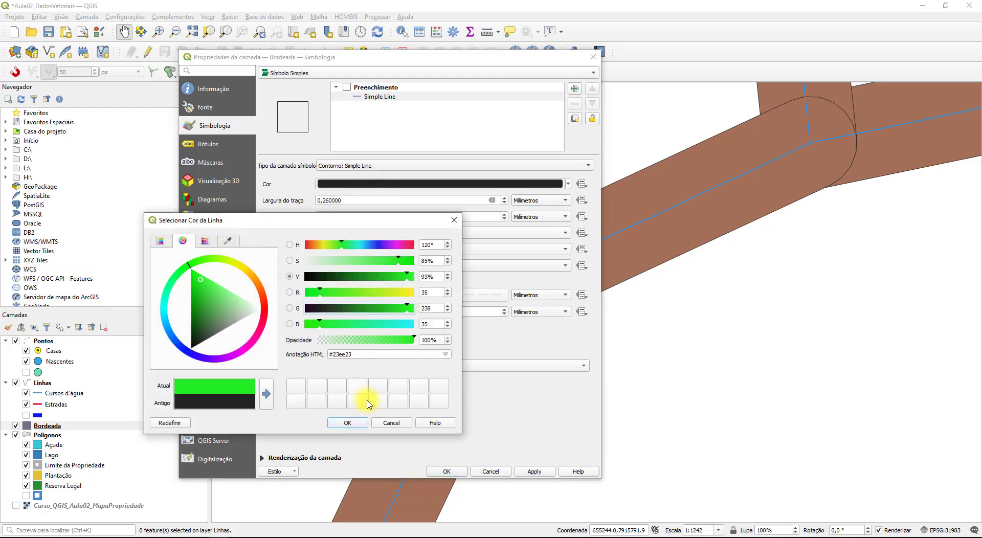
left_click(362, 423)
left_click(446, 471)
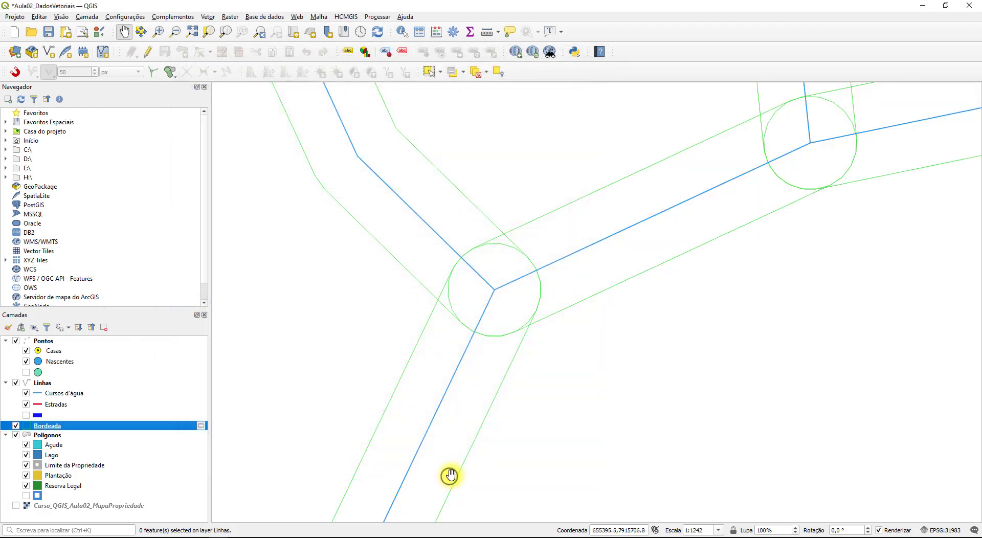
Select individual Bordeada polygons around the watercourse junction to examine how their buffers overlap, and clear the selection.
left_click(429, 71)
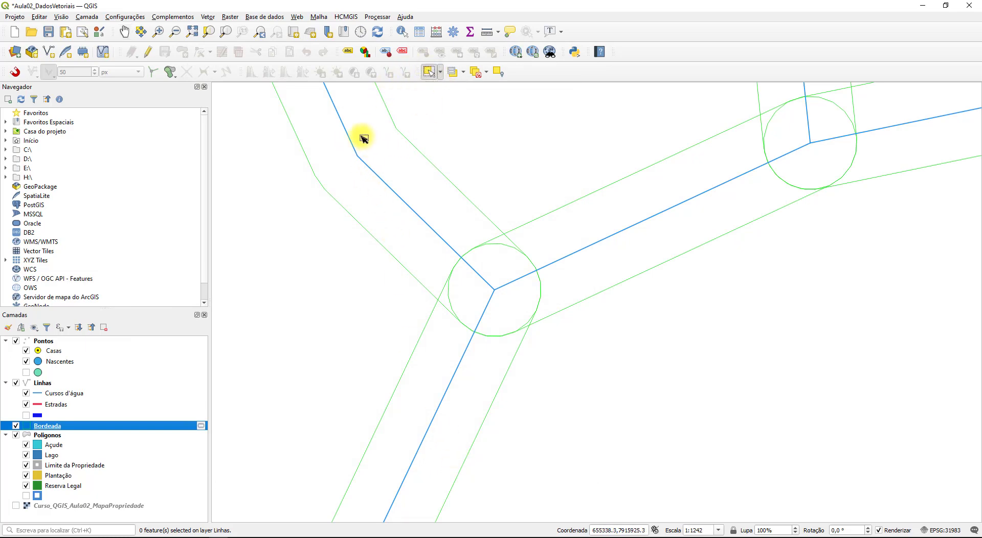
left_click_drag(353, 136, 409, 251)
scroll(356, 141, "down", 4)
scroll(357, 138, "up", 2)
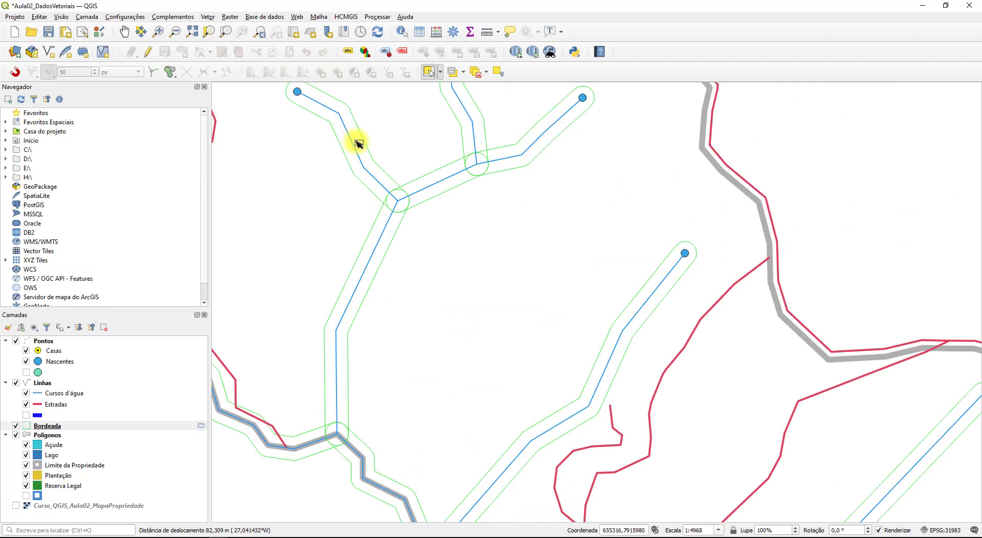
scroll(360, 135, "up", 1)
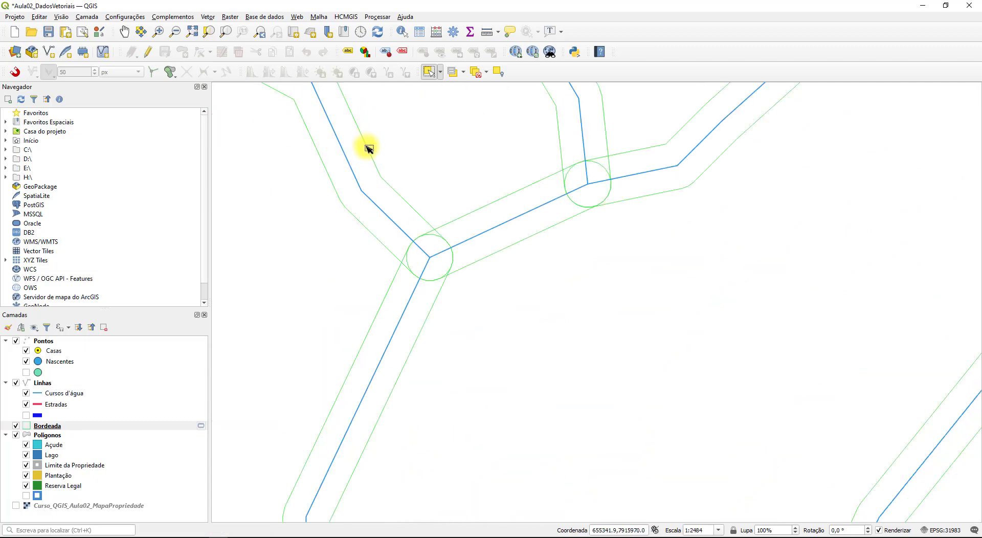
left_click(400, 206)
scroll(433, 236, "up", 2)
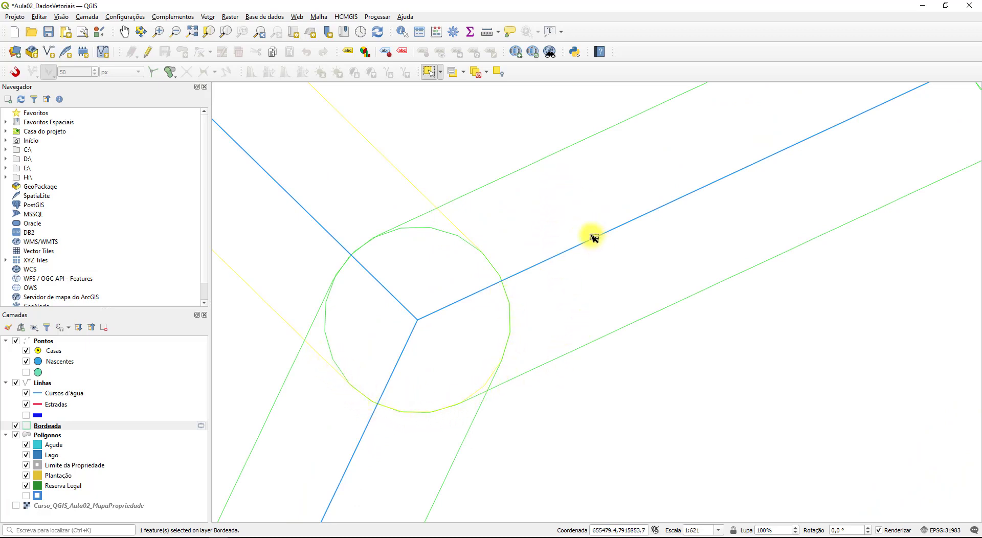
left_click(618, 298)
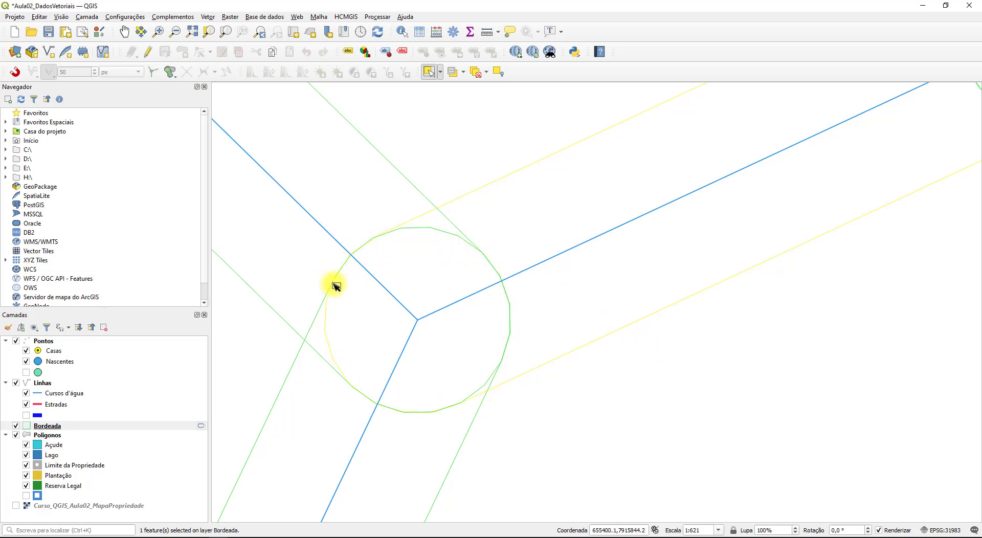
left_click(671, 433)
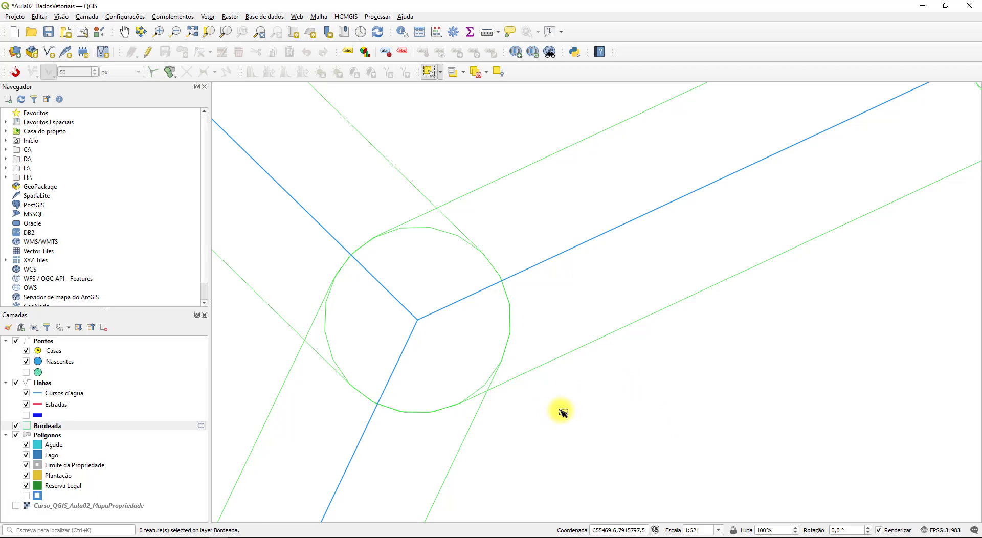
scroll(581, 410, "up", 1)
scroll(583, 412, "down", 3)
scroll(585, 409, "down", 3)
left_click_drag(585, 409, 516, 235)
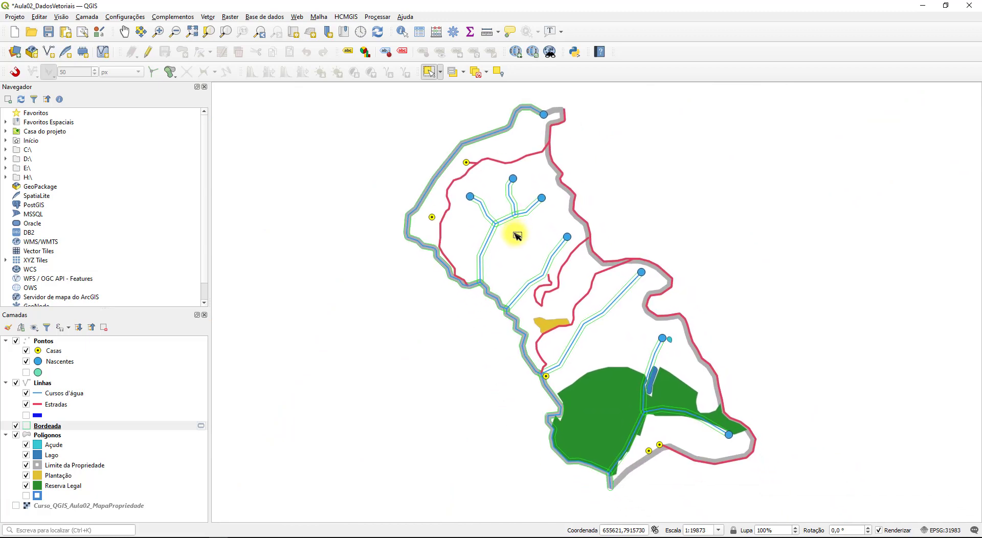
Open the Pontos attribute table, sort it by Nome in descending order, select all Nascentes rows, and close the table.
left_click(44, 340)
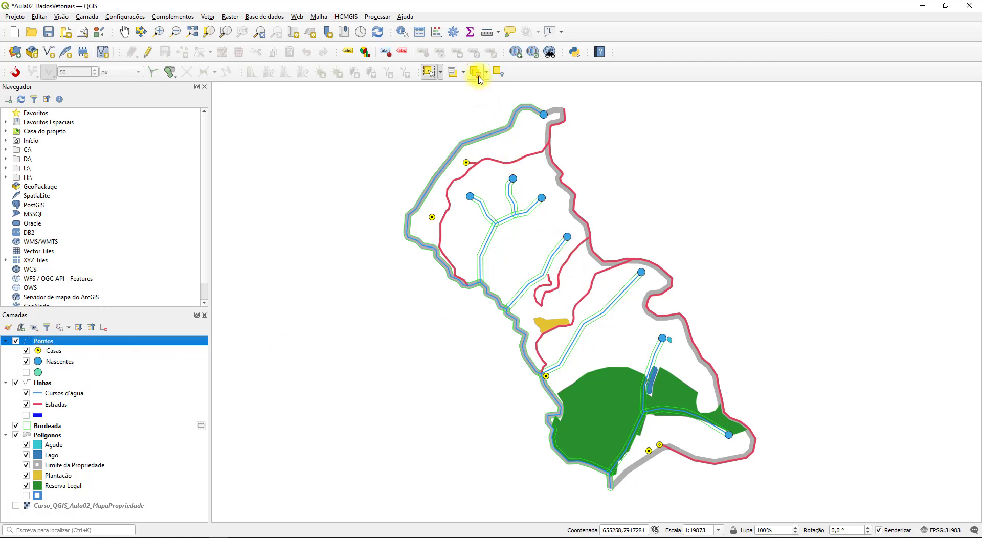
right_click(47, 340)
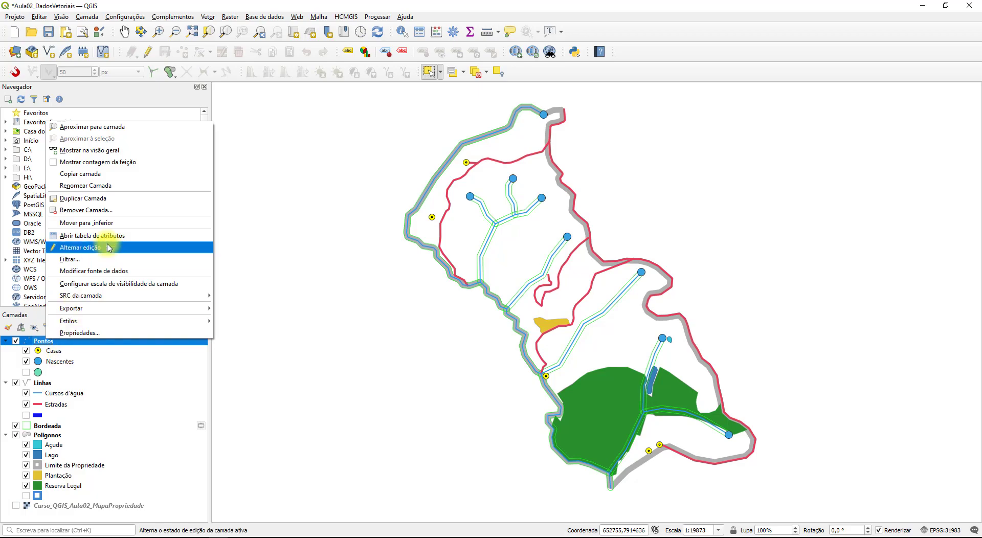
left_click(138, 235)
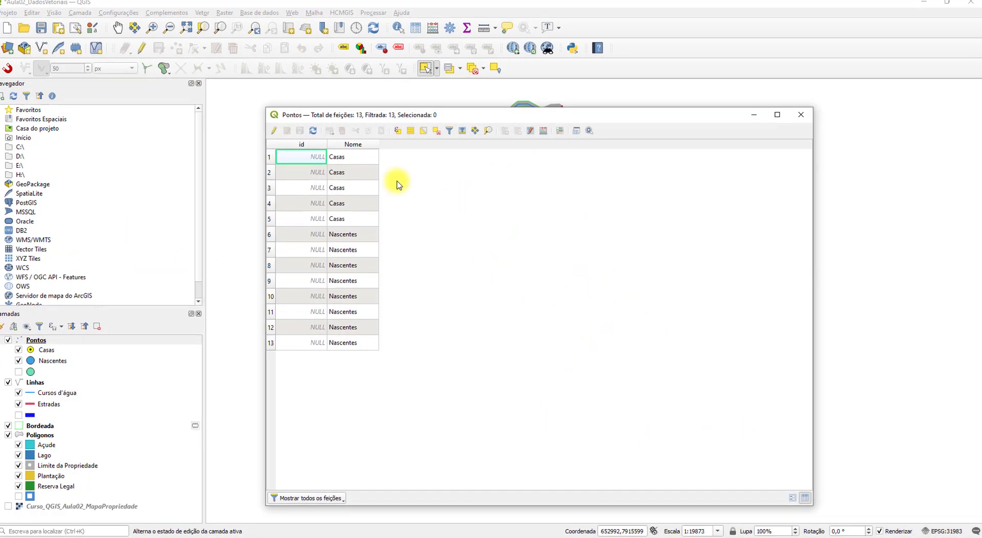
left_click(346, 130)
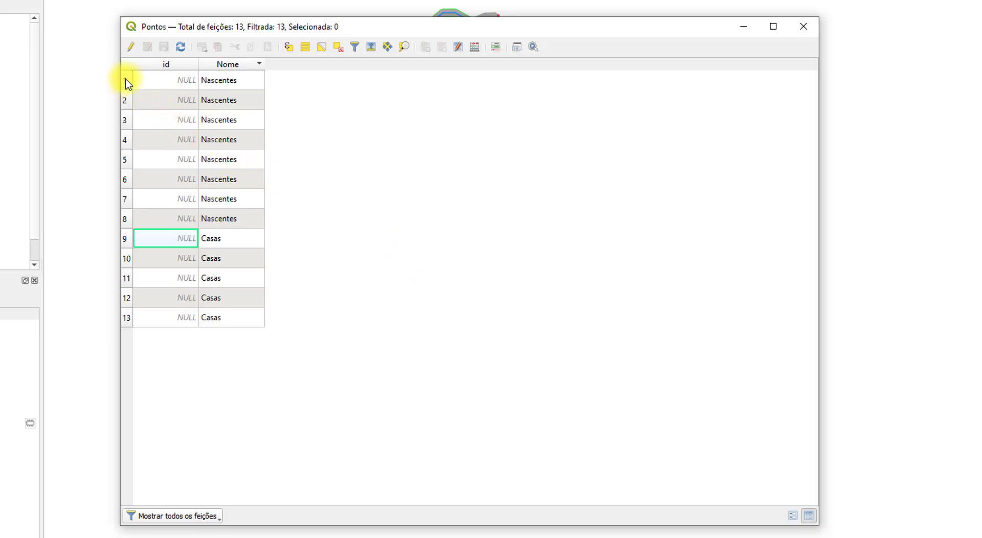
left_click_drag(128, 82, 124, 218)
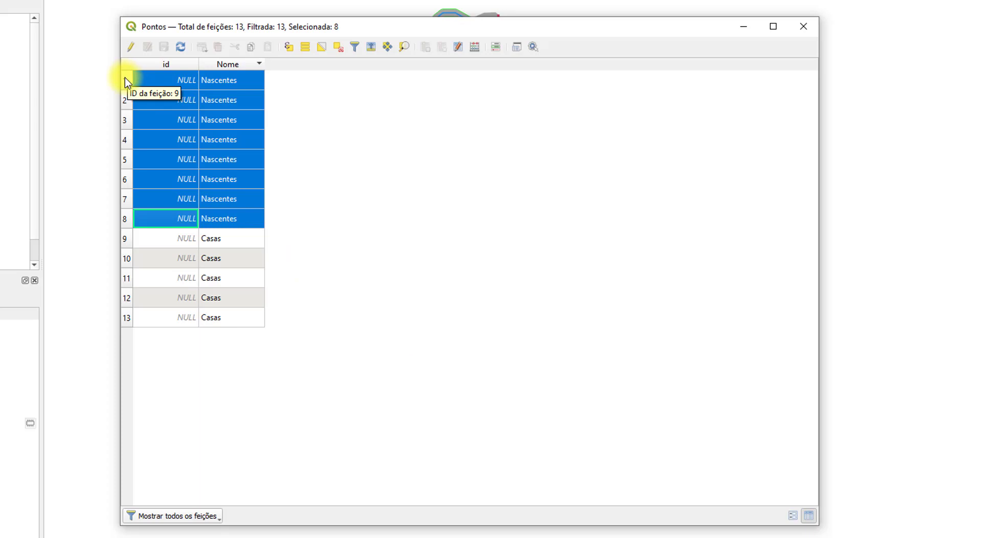
left_click_drag(127, 82, 122, 224)
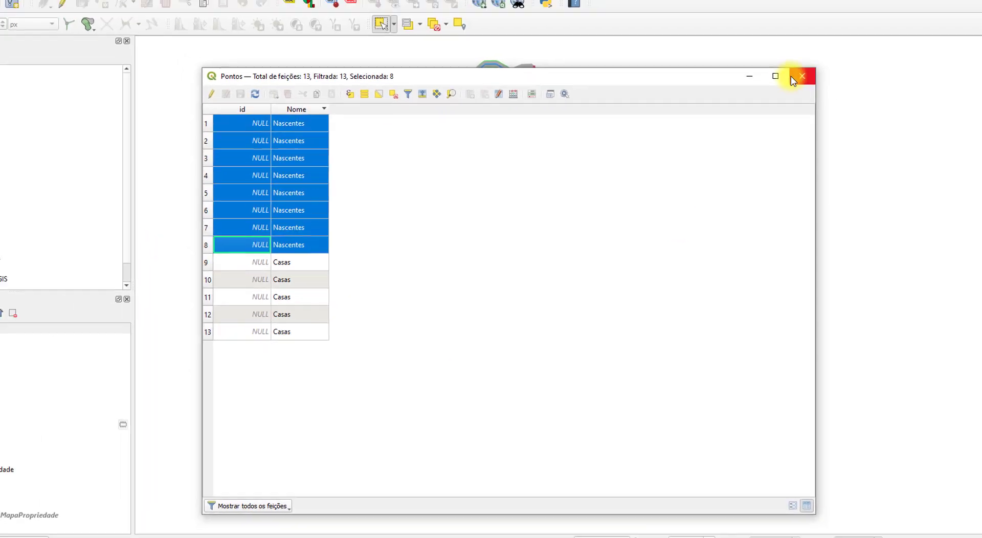
left_click(803, 26)
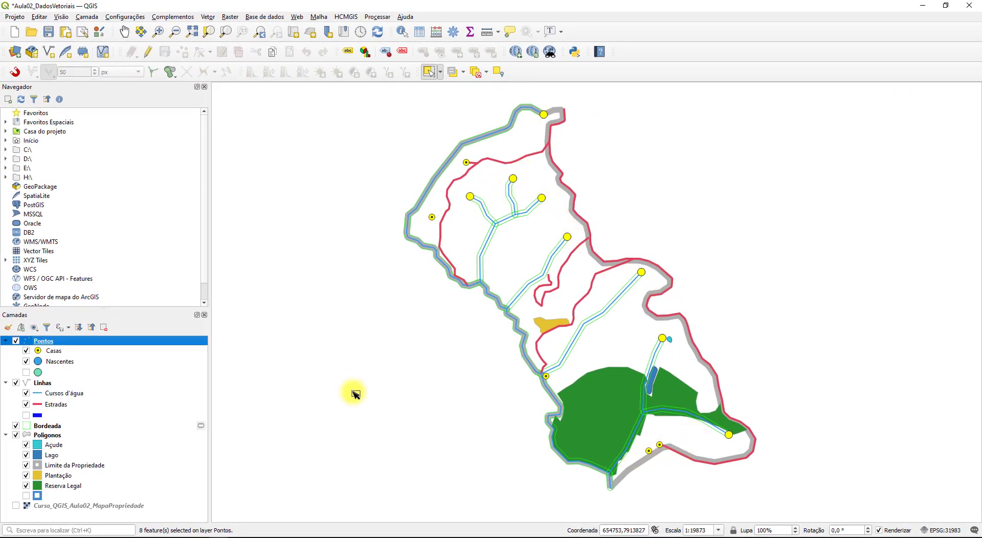
Start the Amortecedor (buffer) geoprocessing tool with Pontos as the input layer, restricted to the selected features only.
left_click(208, 17)
mouse_move(245, 29)
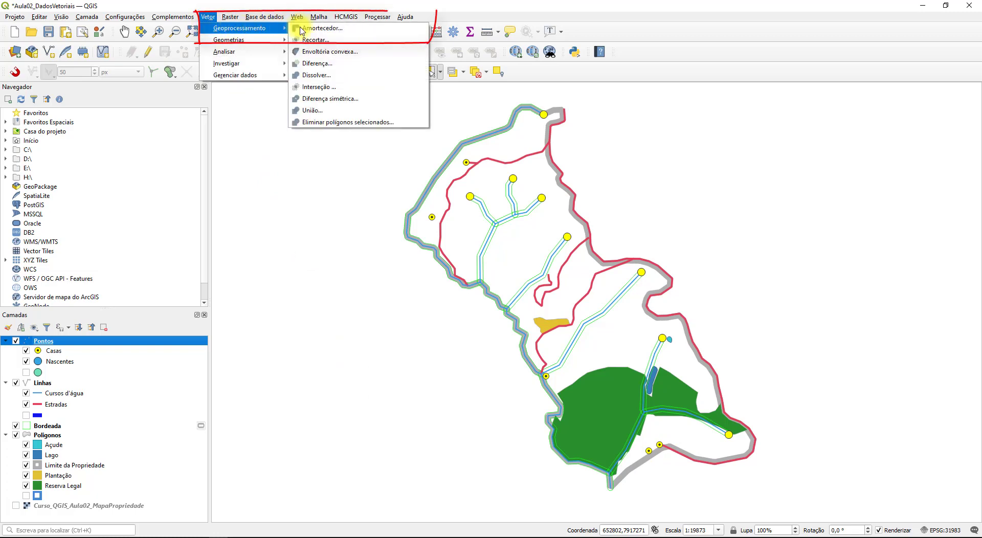
left_click(356, 31)
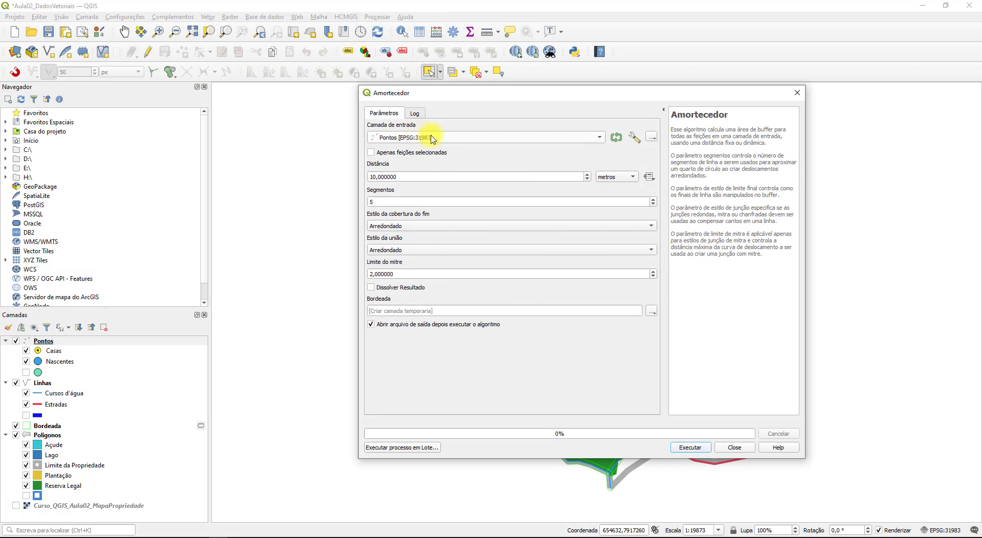
left_click(373, 153)
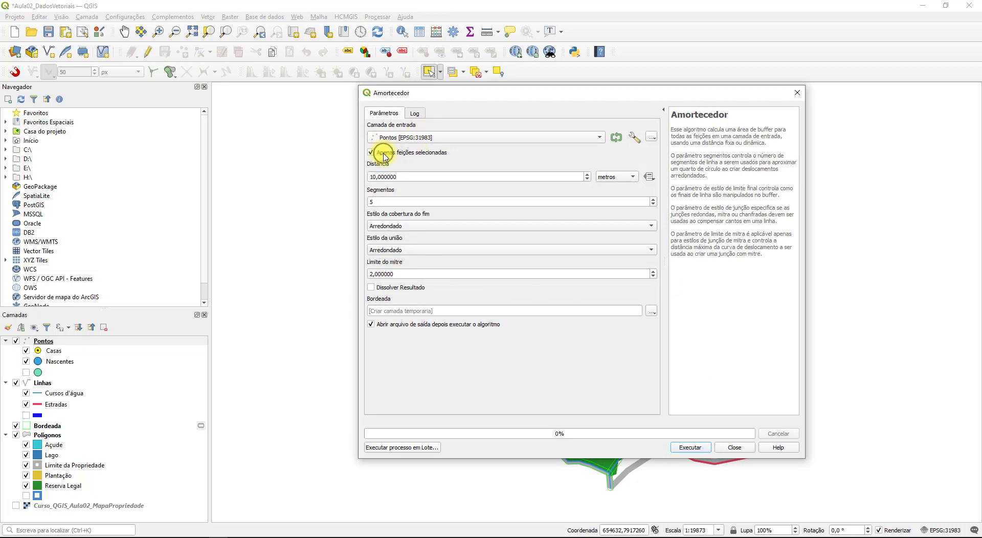
Set the buffer distance to 50 metros, run the tool to a temporary layer, and close the dialog.
double_click(414, 177)
type("50")
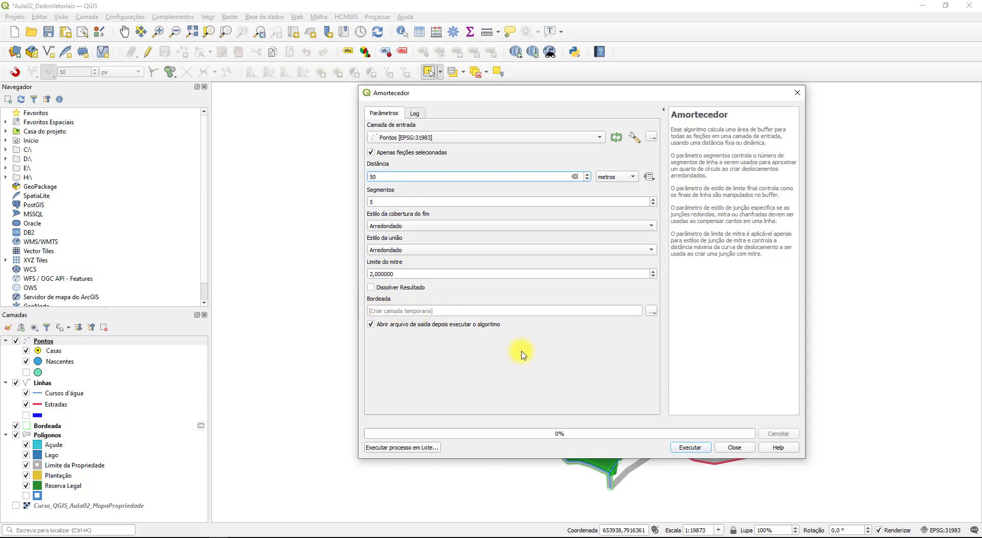
left_click(693, 448)
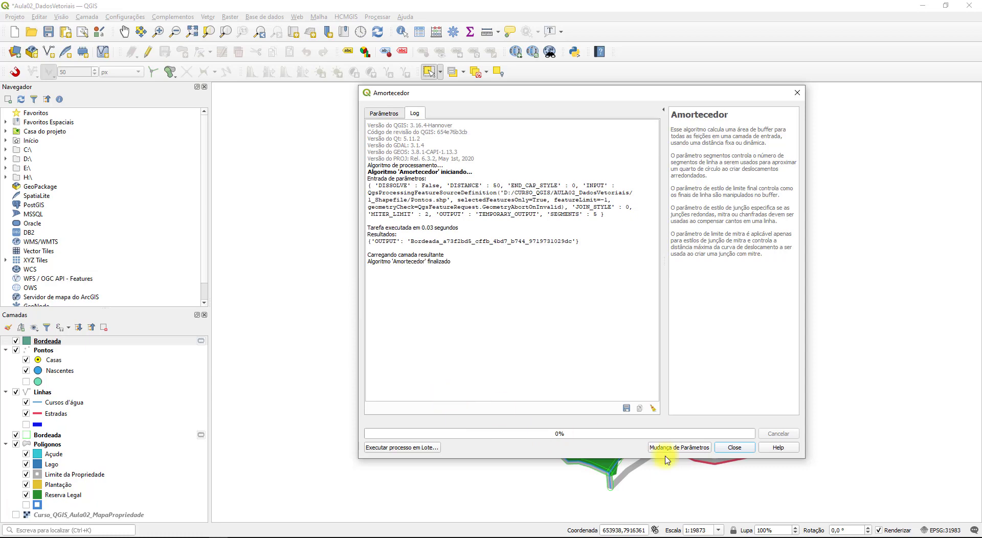
left_click(734, 448)
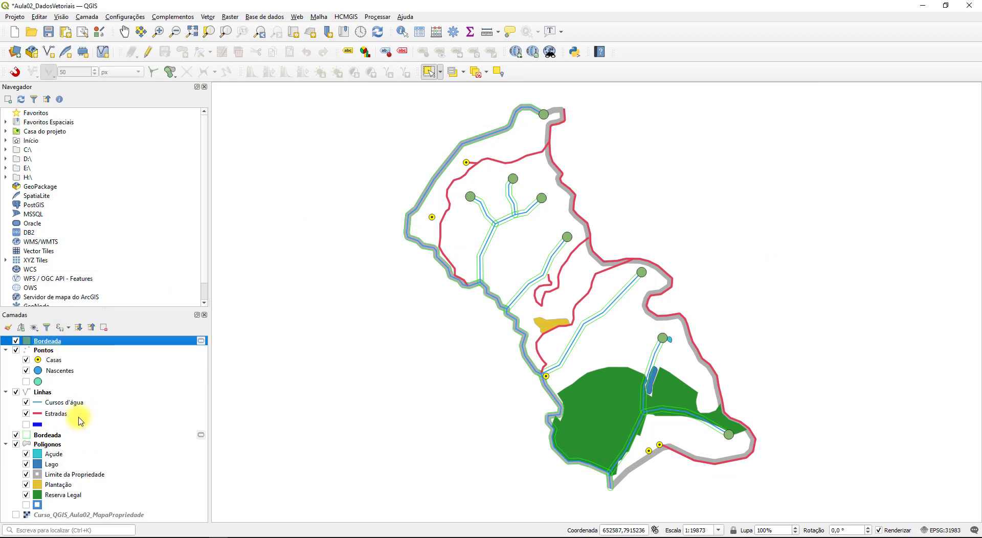
Rename the new springs buffer layer above Pontos as app_nascentes.
right_click(57, 343)
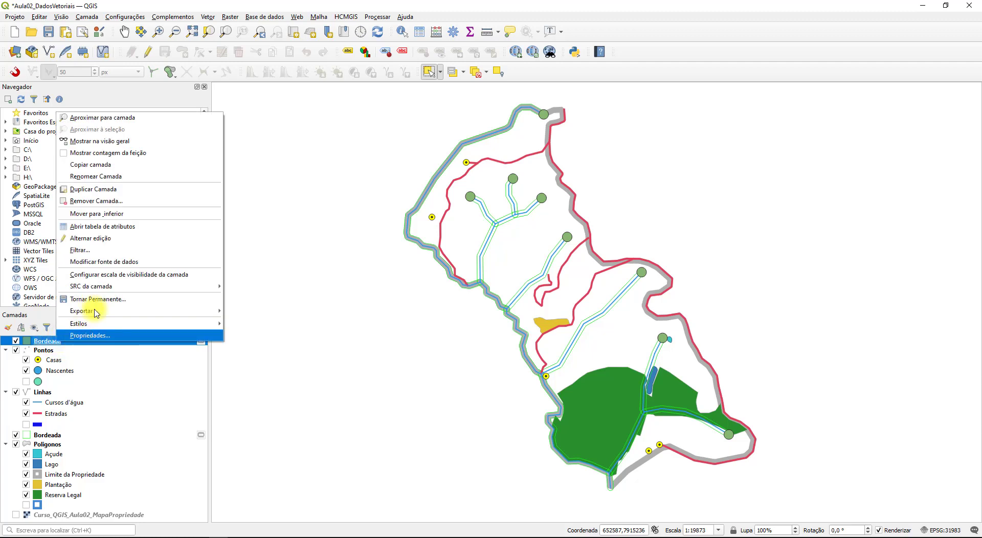
left_click(133, 176)
type("app_nascentes")
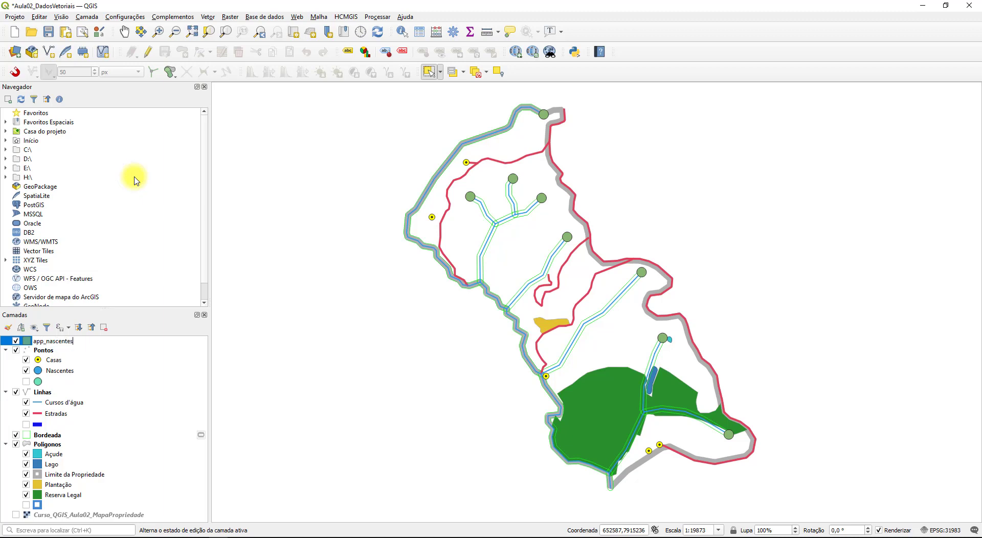
key("Return")
Rename the Bordeada layer between Linhas and Polígonos as app_cursos dagua.
left_click(50, 433)
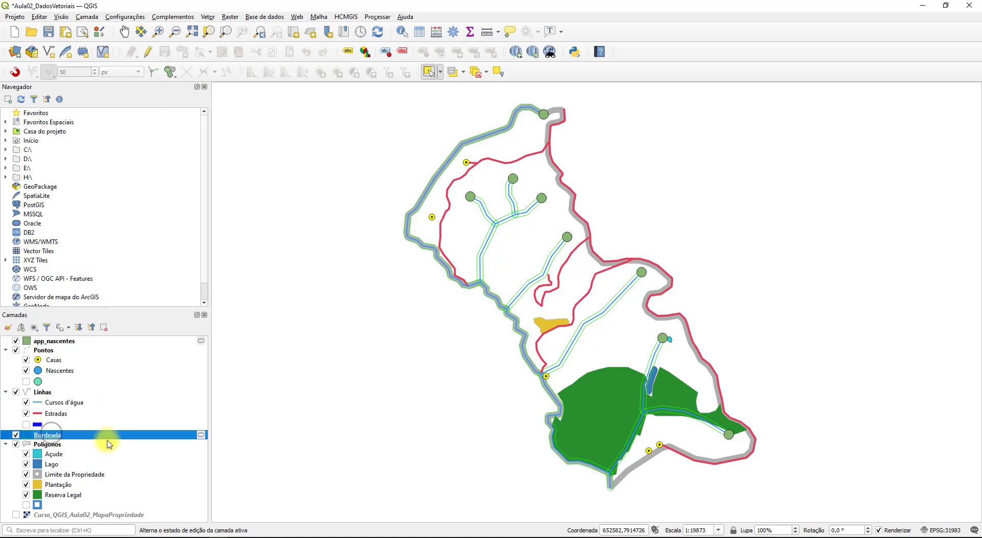
left_click(94, 436)
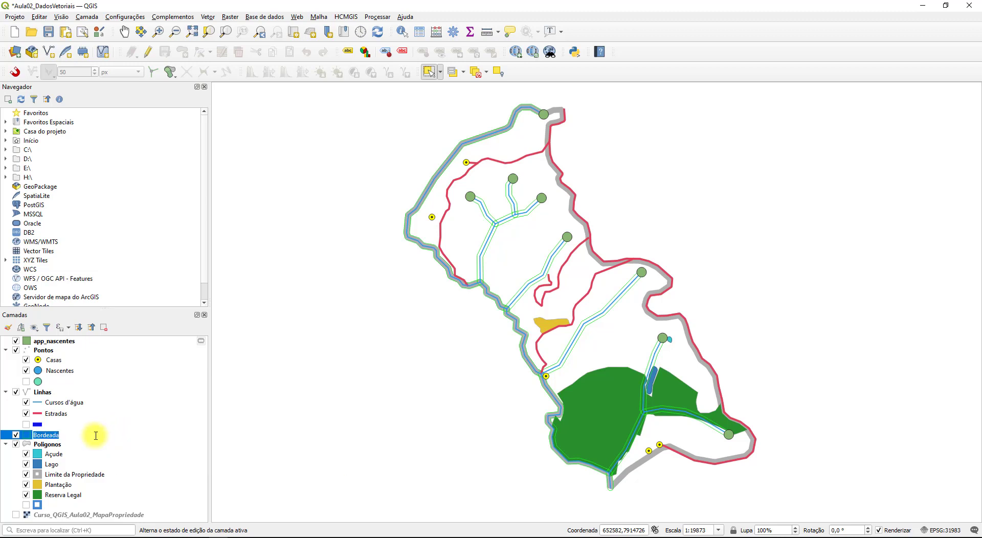
type("app_")
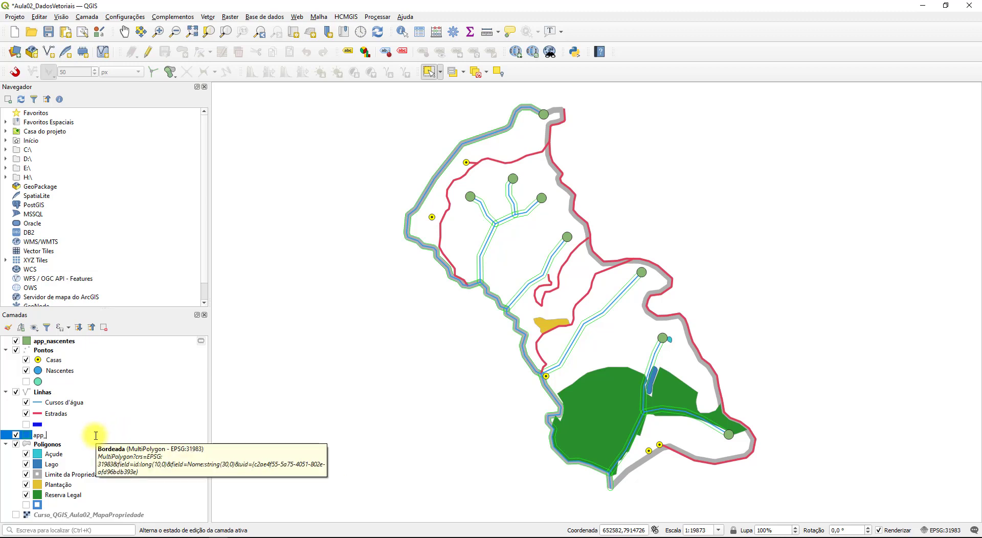
type("cursos dagua")
key("Return")
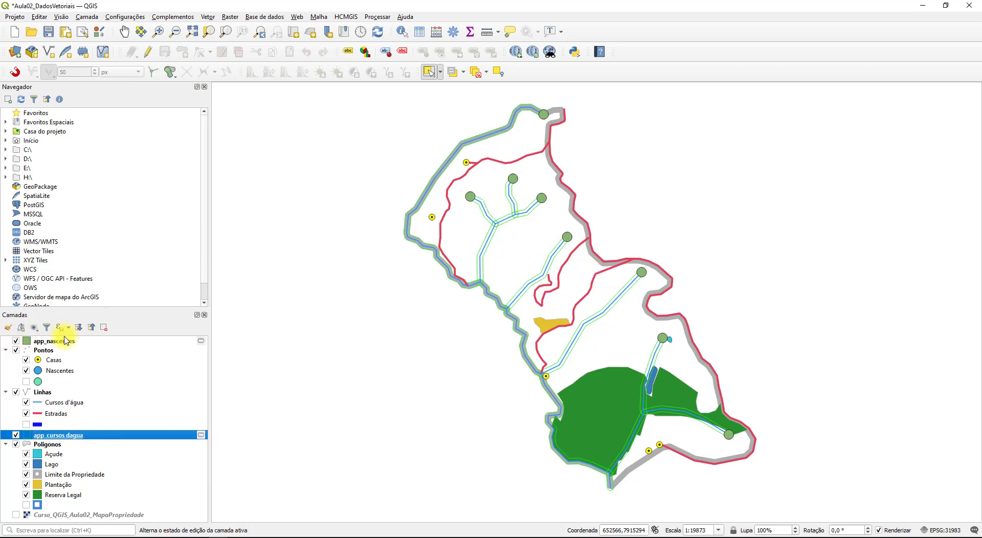
Move the app_nascentes layer between app_cursos dagua and Polígonos in the layer order, and deselect all features.
left_click_drag(62, 344, 75, 434)
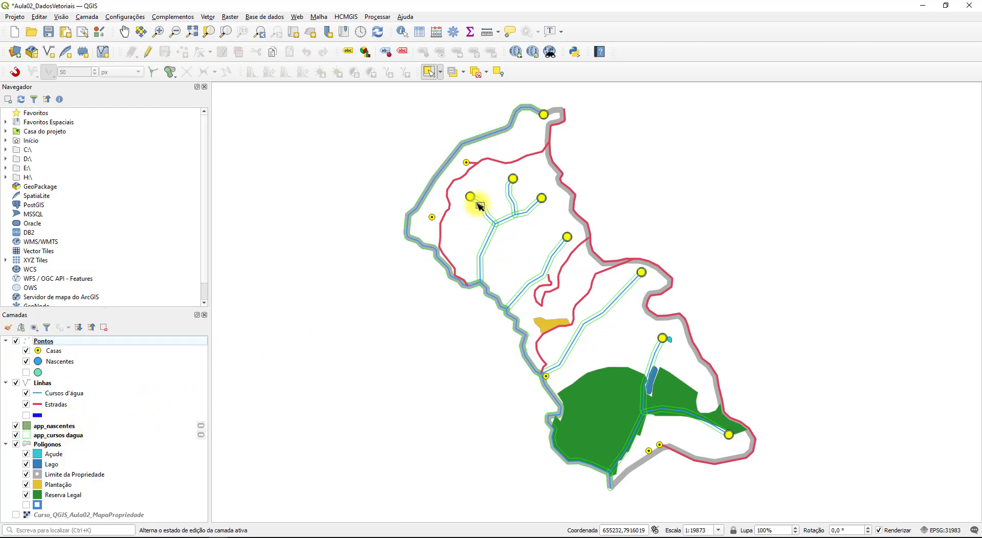
scroll(471, 203, "up", 2)
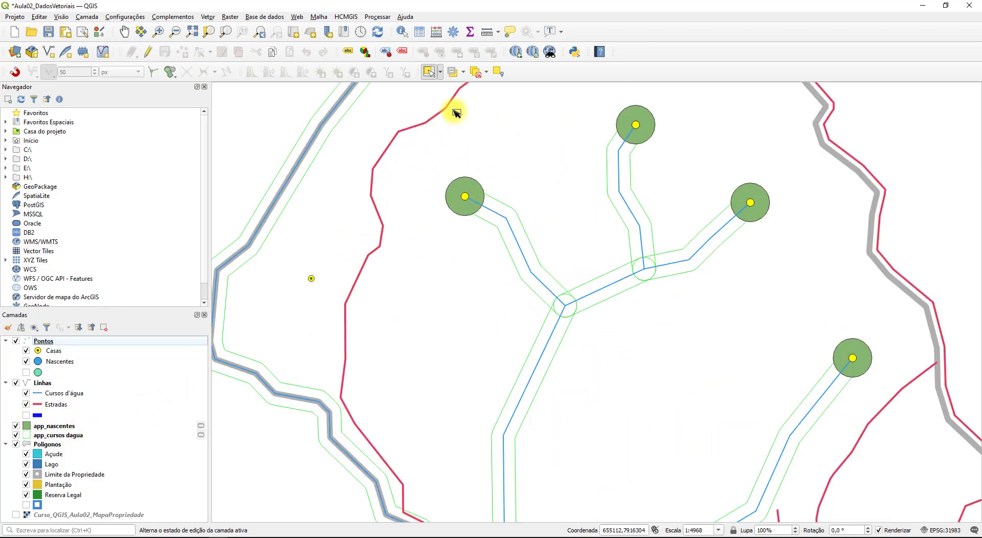
left_click(477, 75)
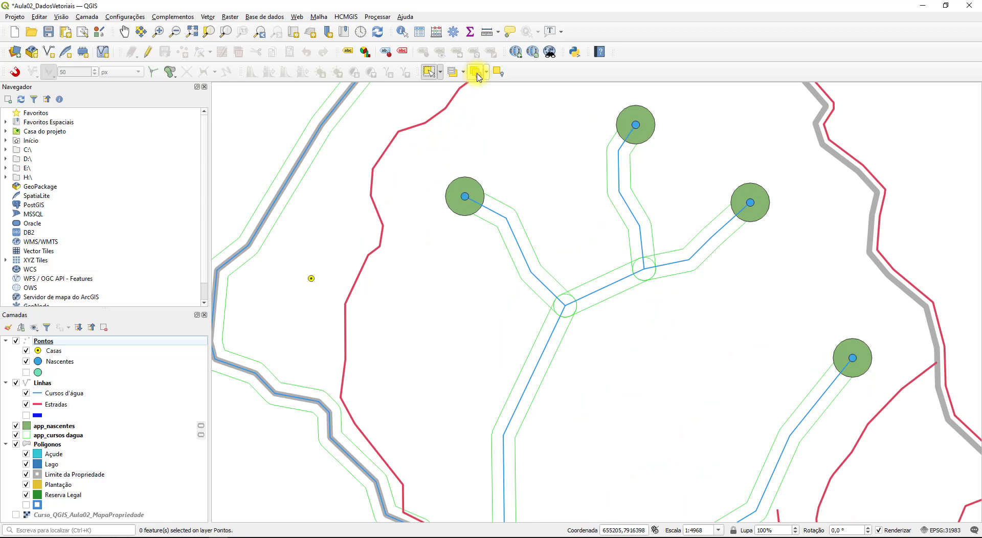
left_click_drag(64, 426, 67, 440)
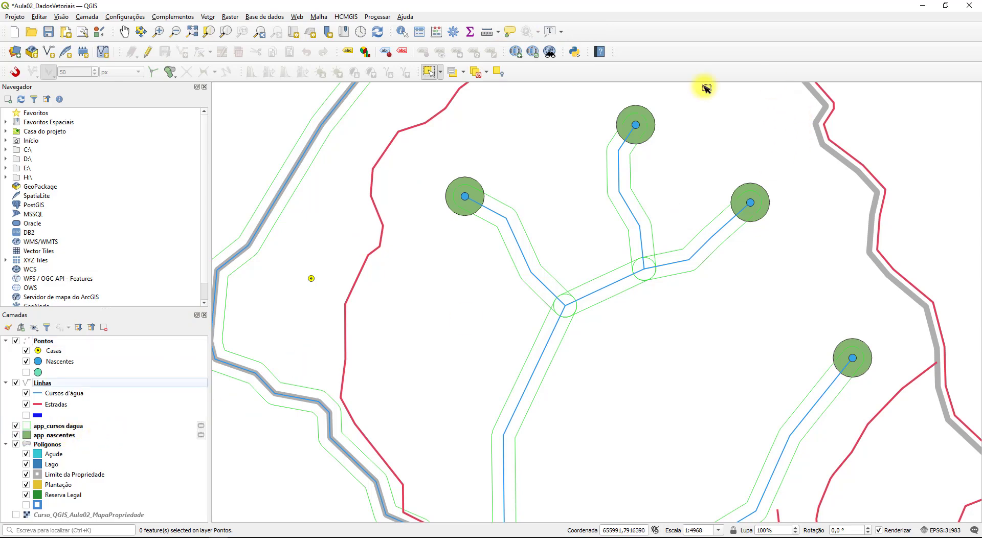
Examine how the spring buffers overlap the watercourse buffers at the ends of the streams.
scroll(644, 123, "up", 2)
left_click_drag(643, 127, 645, 207)
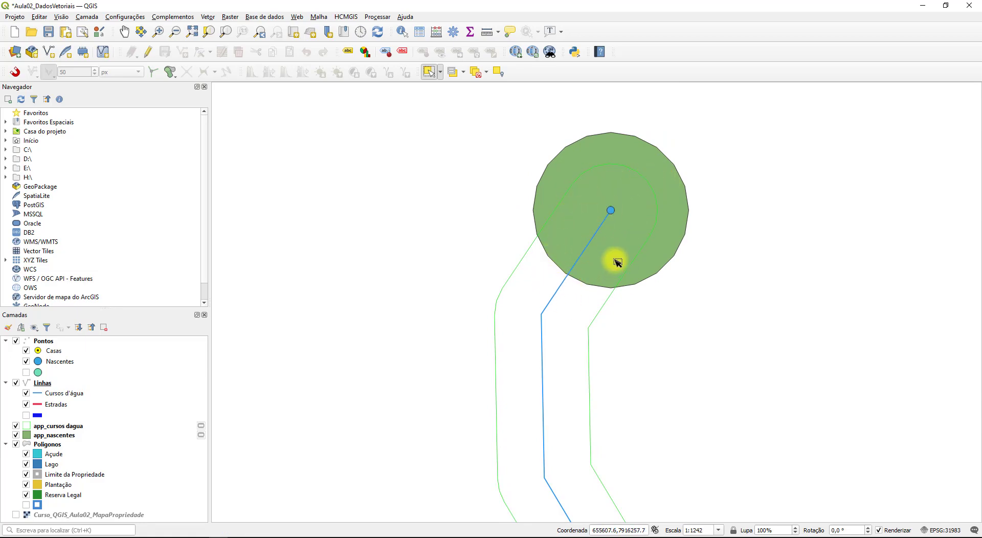
scroll(616, 262, "down", 3)
scroll(623, 234, "down", 2)
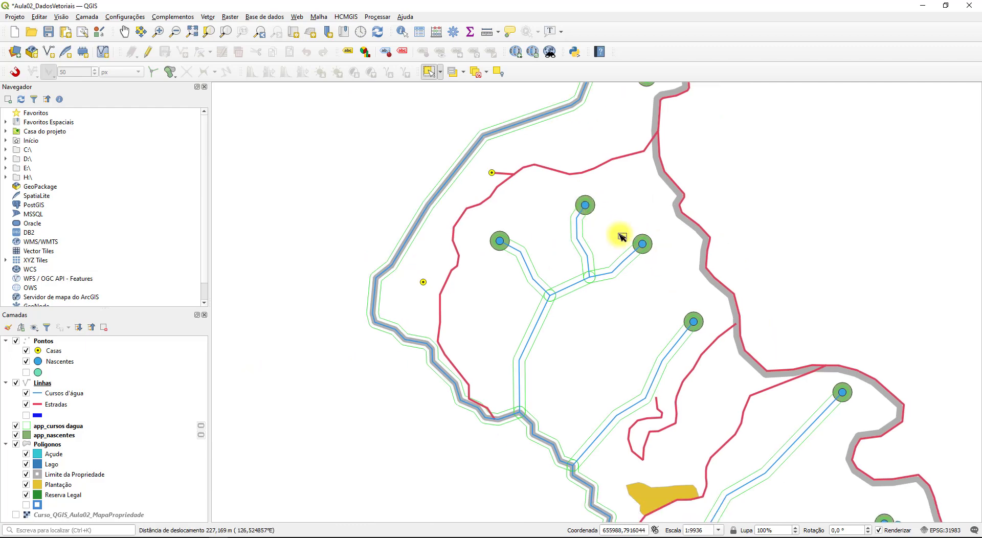
scroll(549, 173, "up", 1)
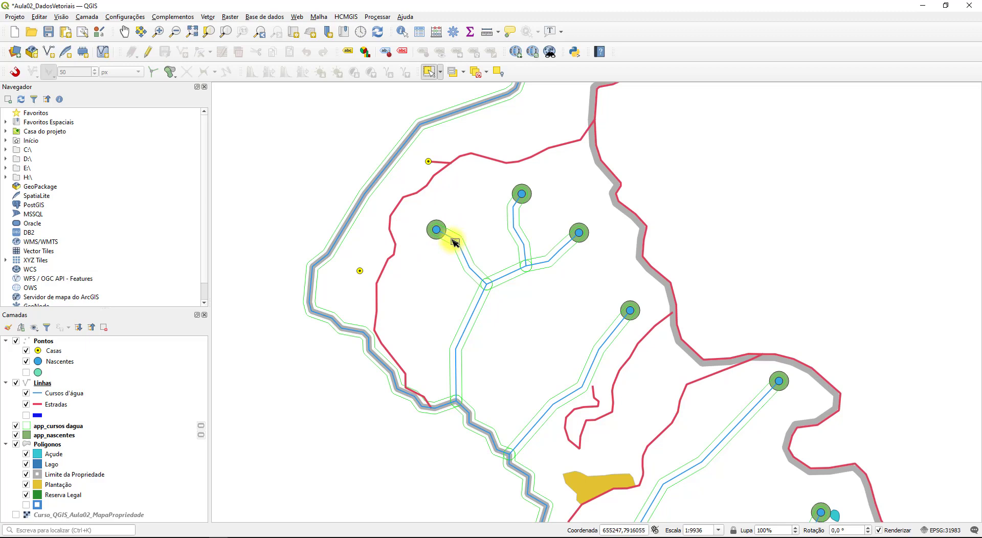
Run a Union of app_nascentes with app_cursos dagua as the overlay layer, output to a temporary layer.
left_click(208, 17)
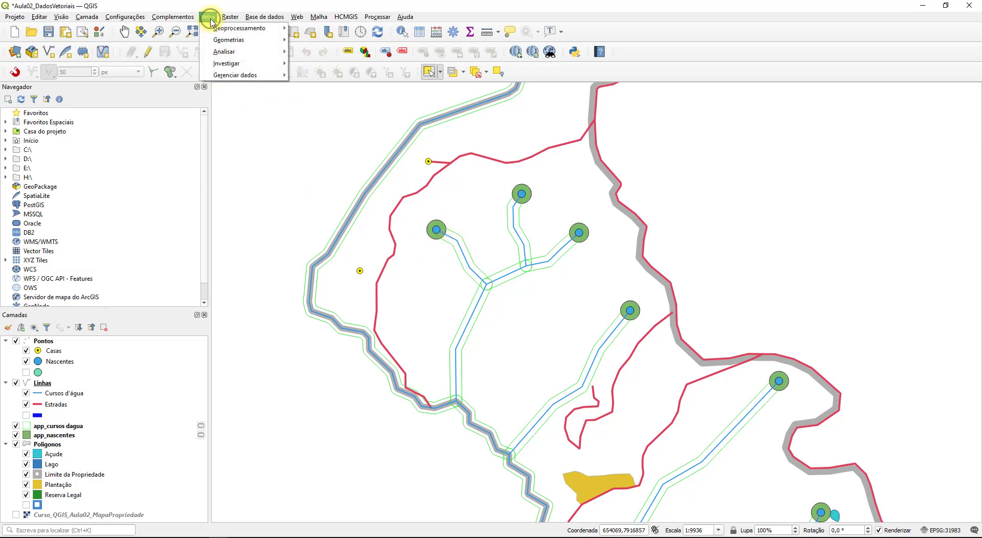
mouse_move(240, 28)
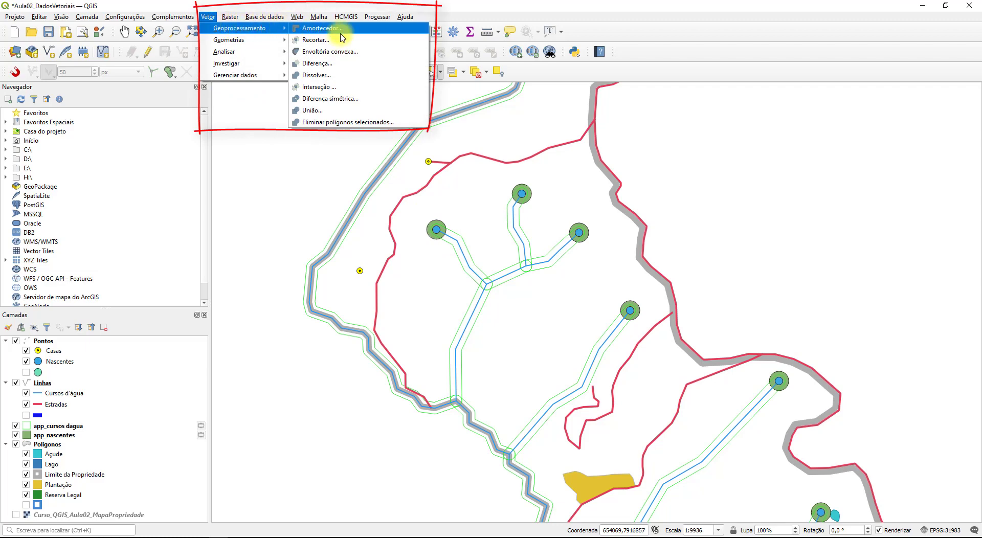
left_click(354, 113)
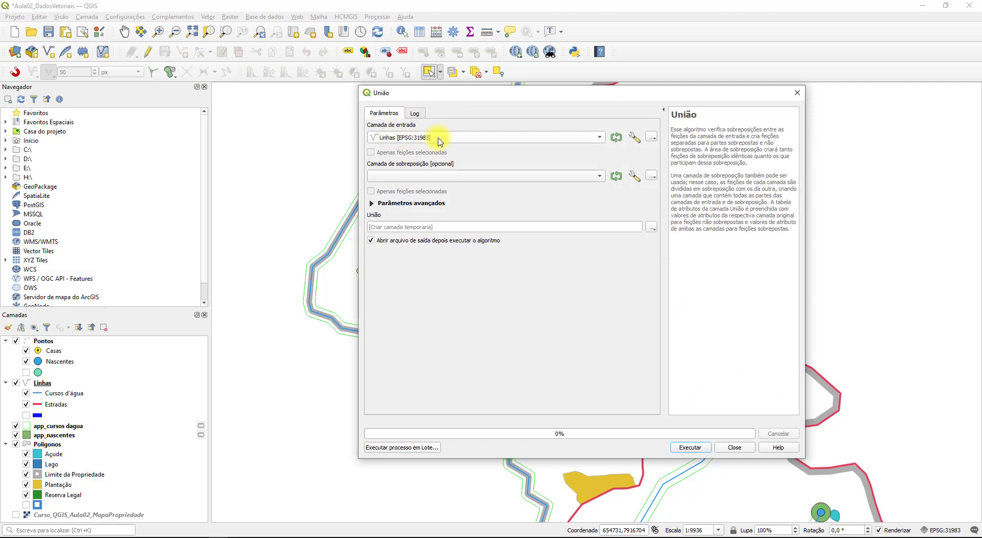
left_click(460, 143)
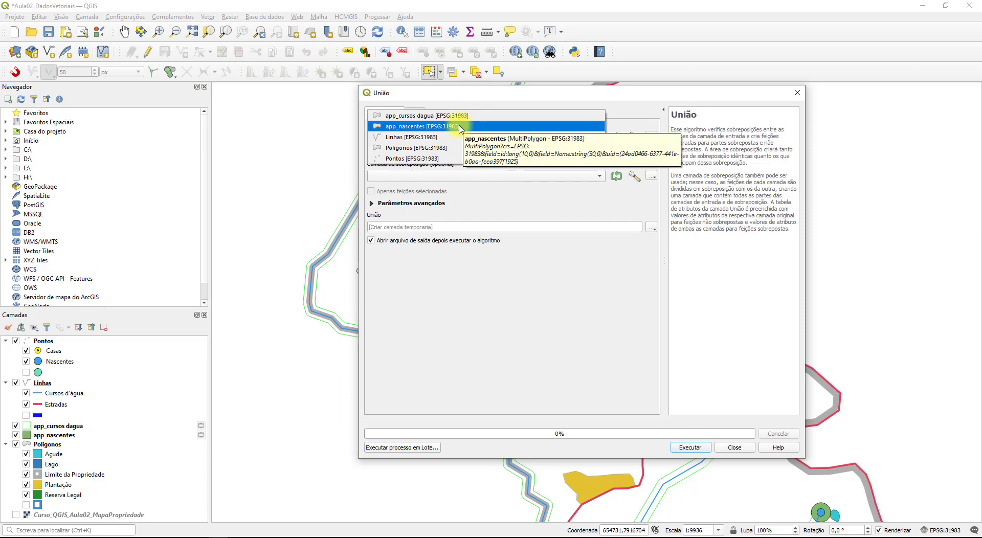
left_click(460, 128)
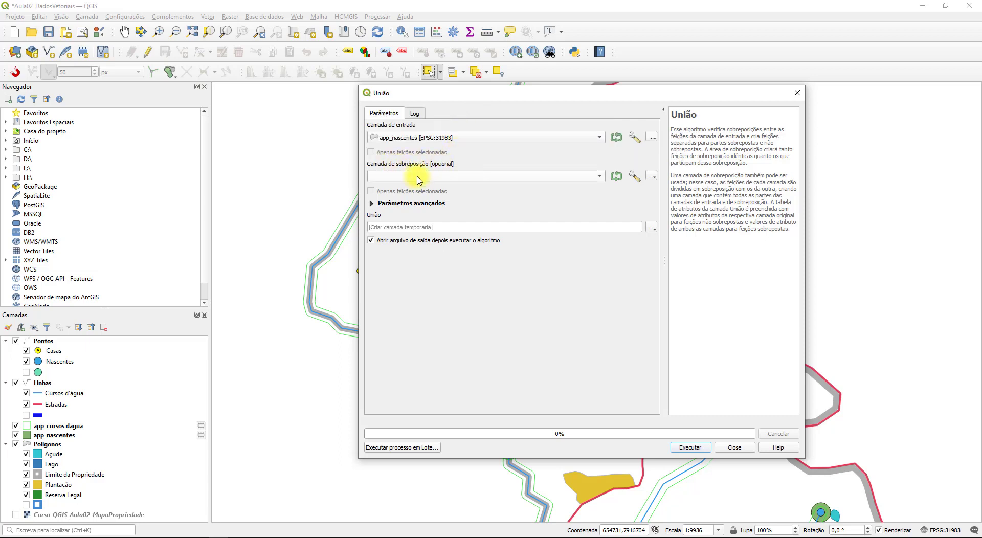
left_click(463, 176)
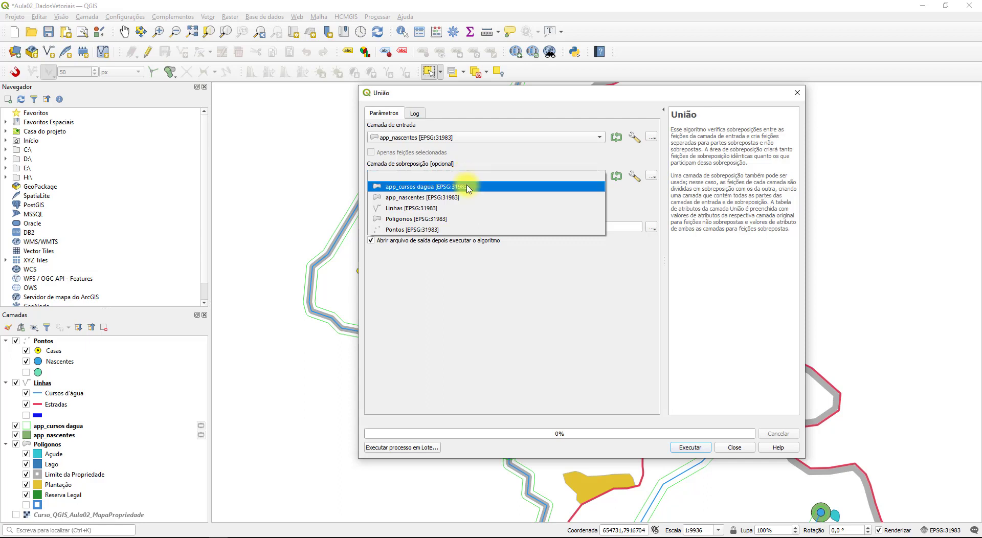
left_click(467, 188)
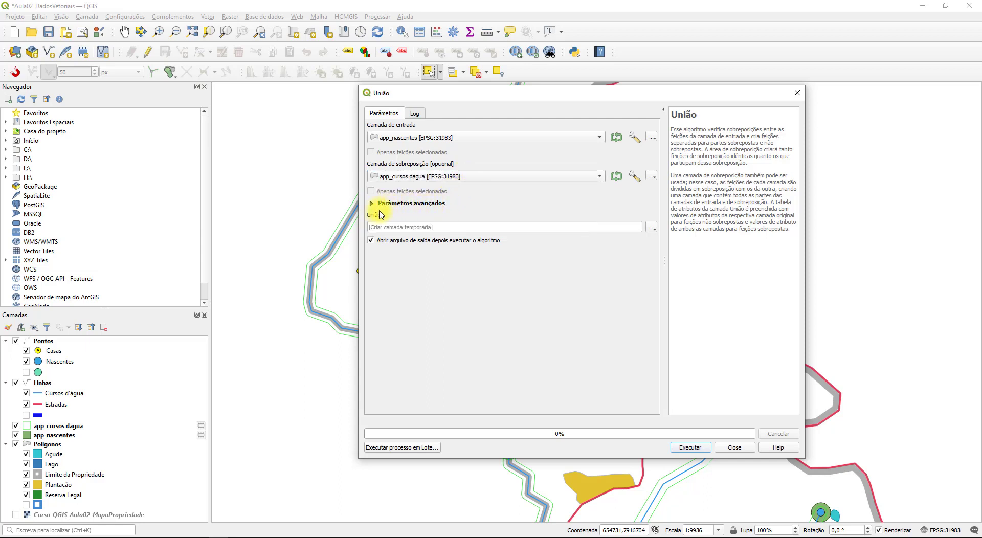
left_click(469, 228)
left_click(693, 448)
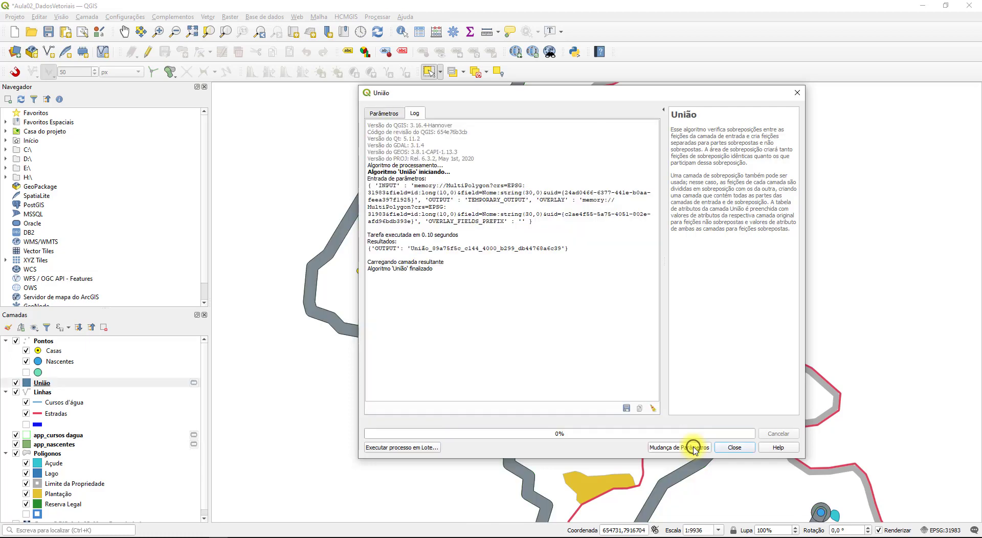
left_click(746, 450)
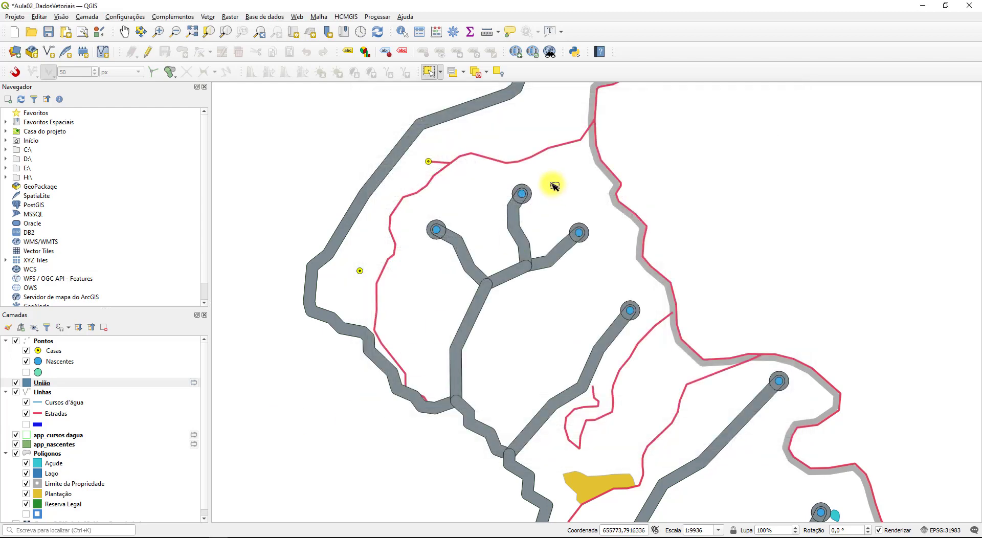
Dissolve the União layer into a temporary layer without choosing any dissolve fields.
scroll(435, 225, "up", 1)
scroll(436, 226, "up", 1)
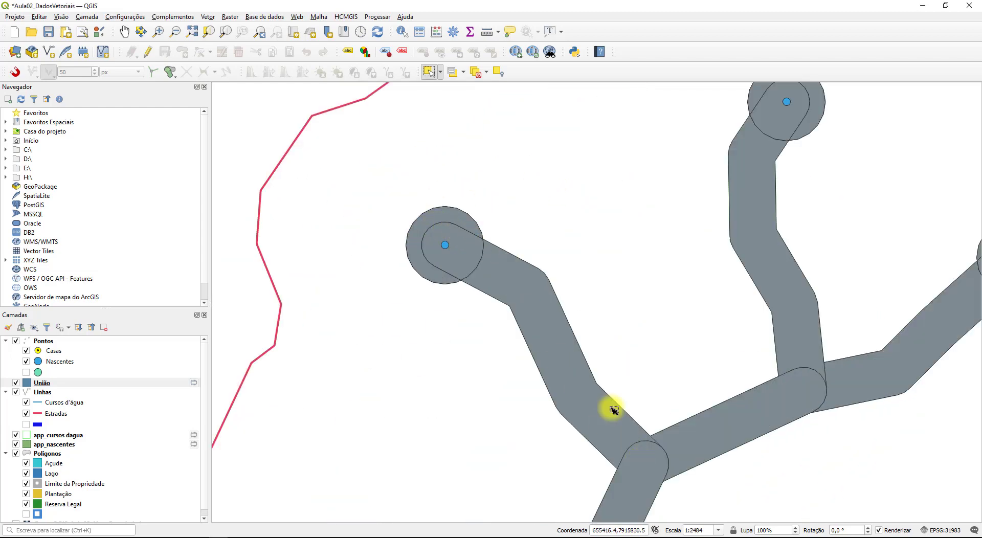
scroll(460, 241, "down", 1)
scroll(468, 240, "down", 1)
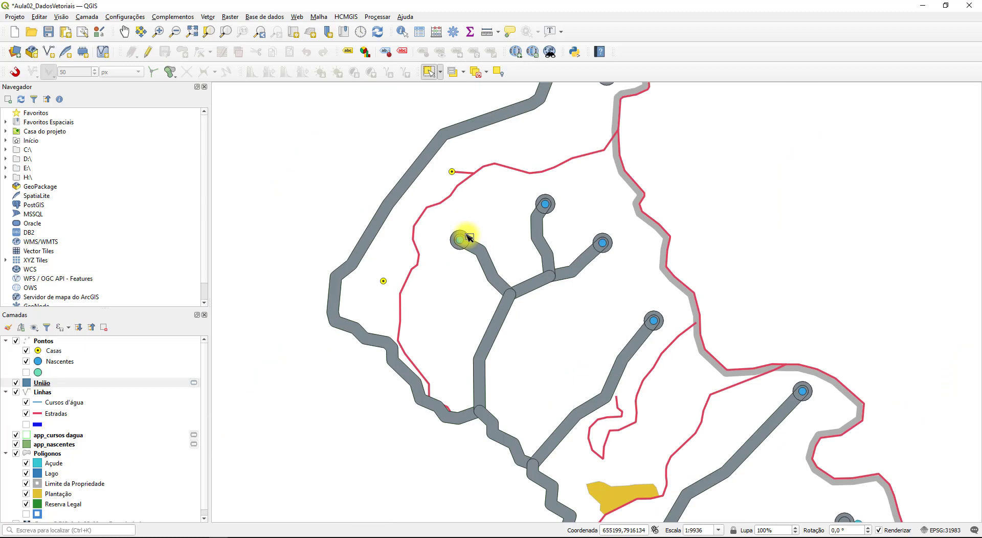
left_click_drag(522, 212, 518, 235)
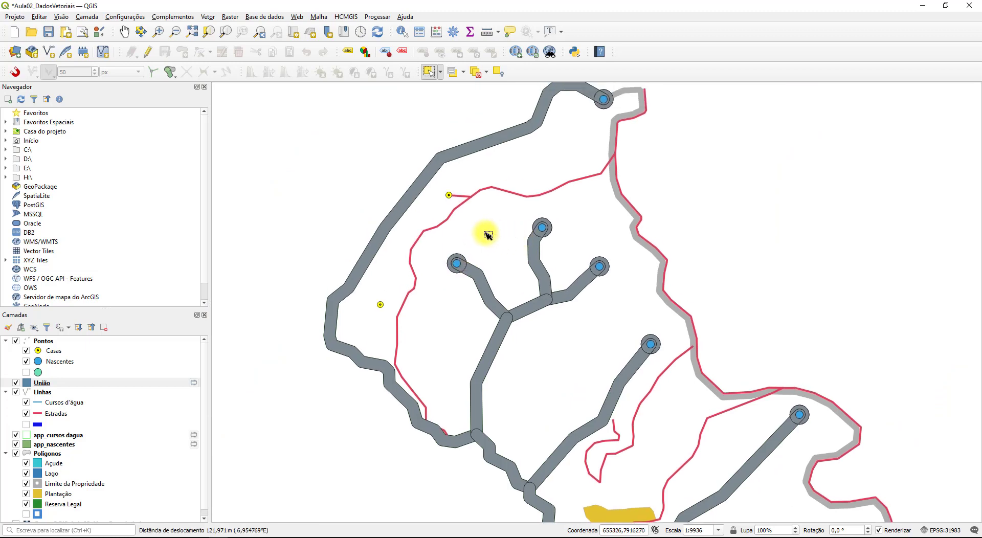
left_click(209, 17)
mouse_move(263, 30)
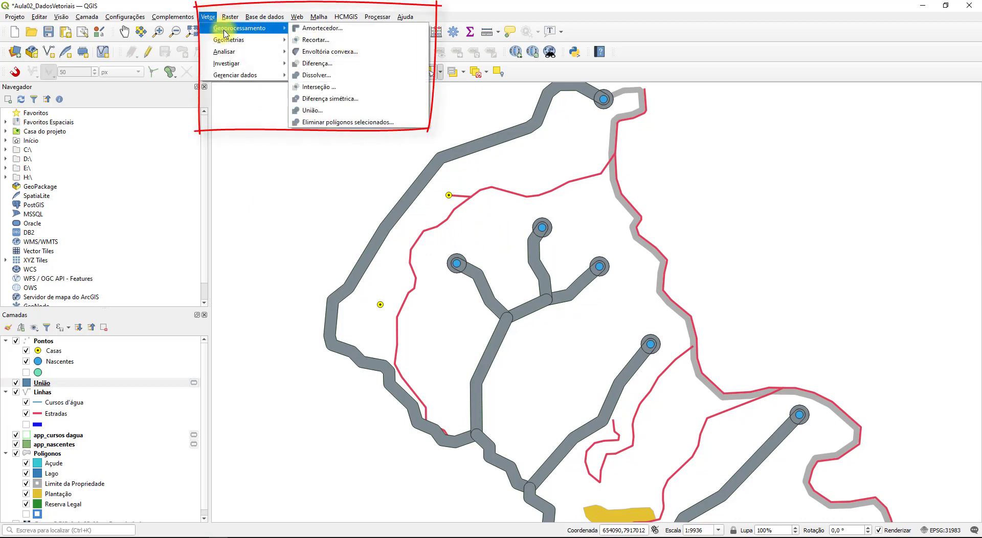
left_click(362, 77)
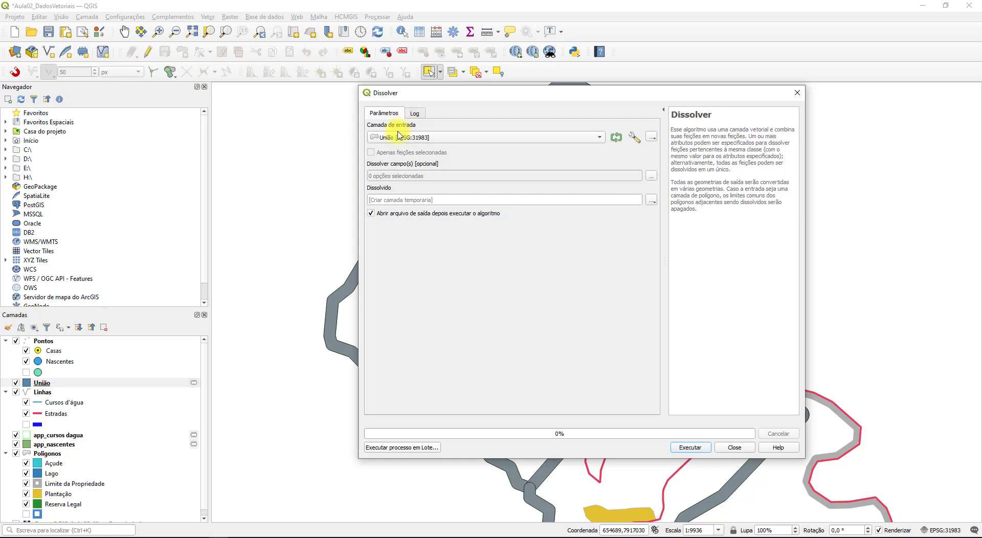
left_click(404, 136)
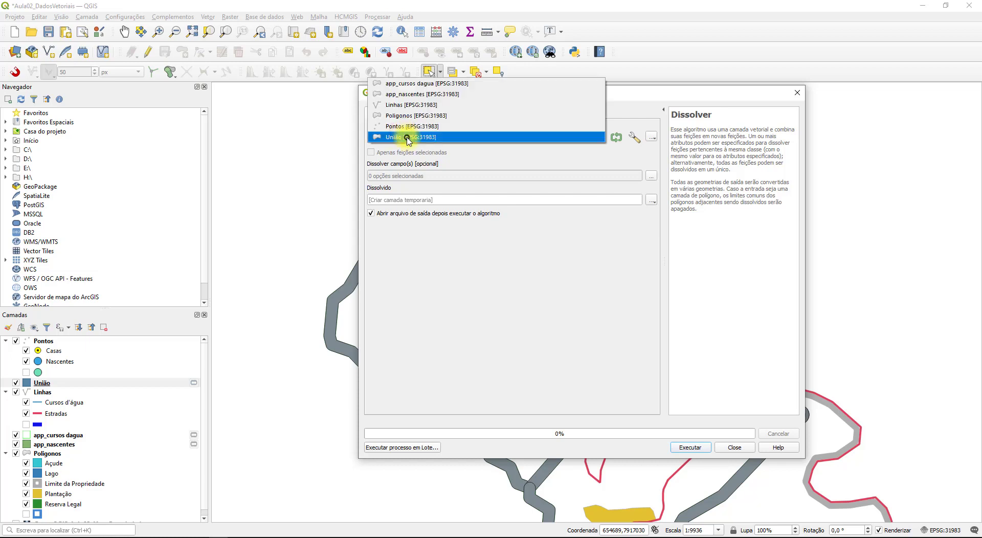
left_click(405, 136)
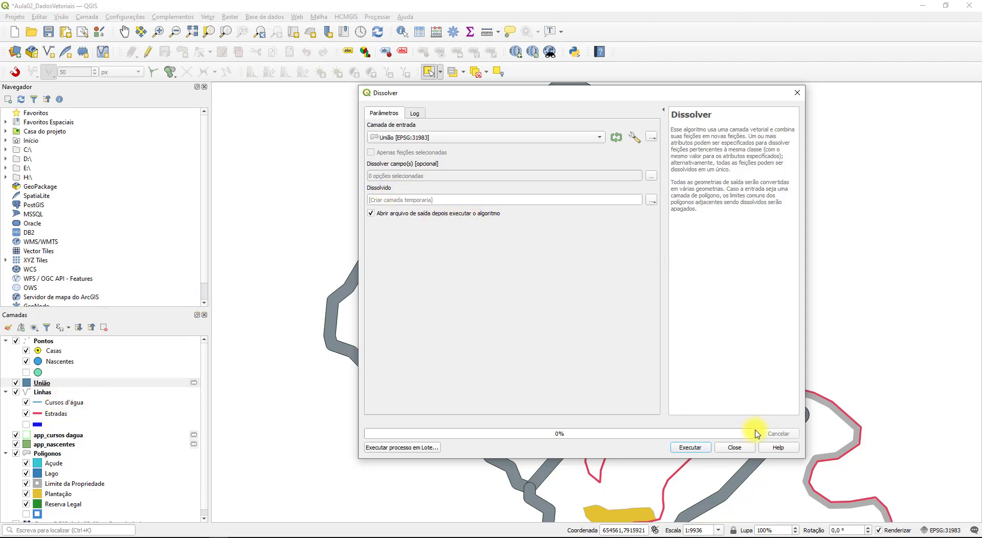
left_click(690, 448)
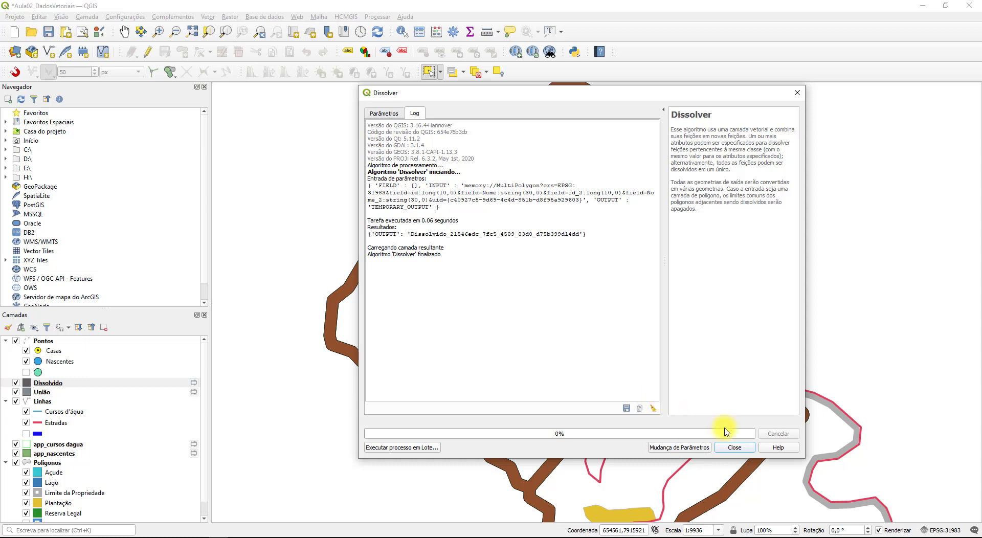
left_click(736, 448)
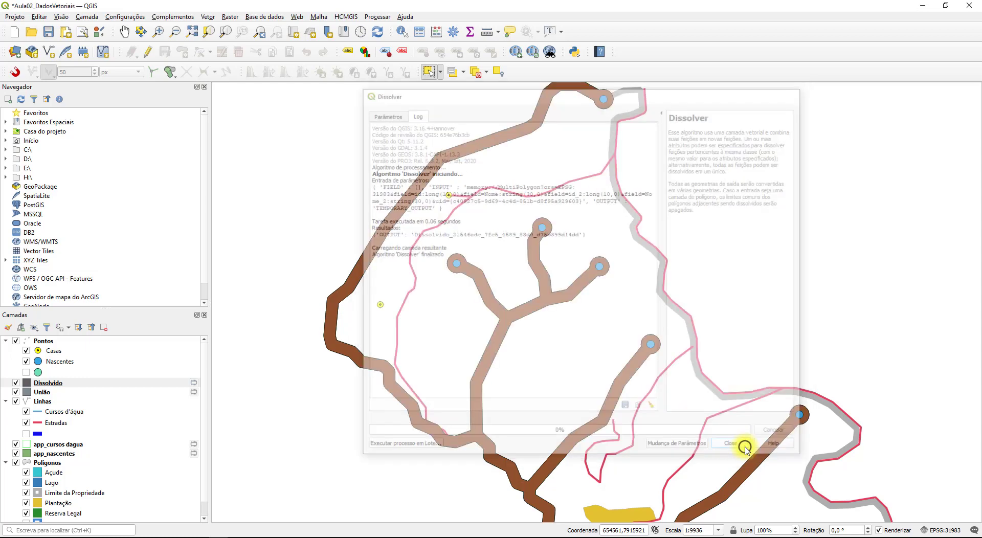
Hide the União, app_cursos dagua and app_nascentes layers and move the Dissolvido layer directly below Polígonos.
left_click(15, 392)
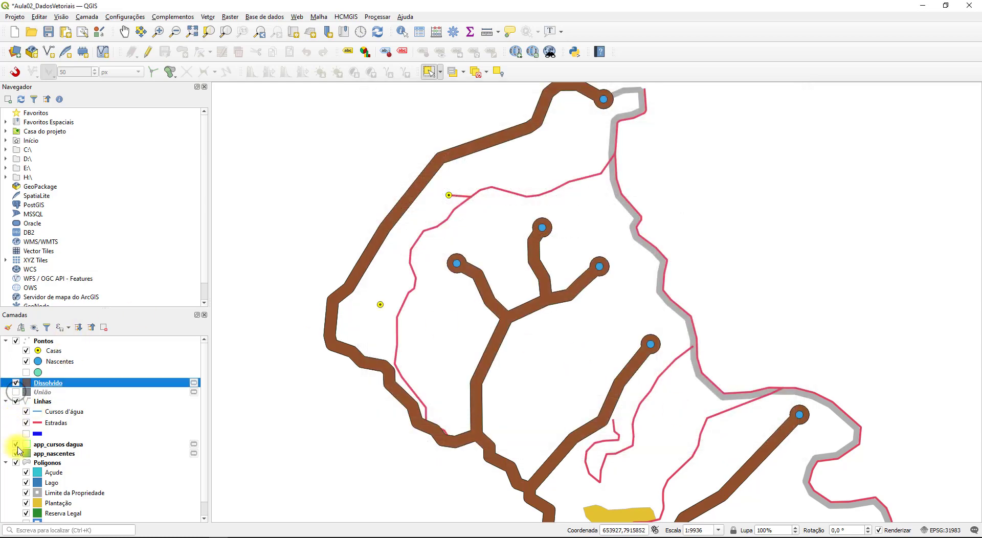
scroll(46, 383, "down", 1)
left_click_drag(49, 365, 64, 519)
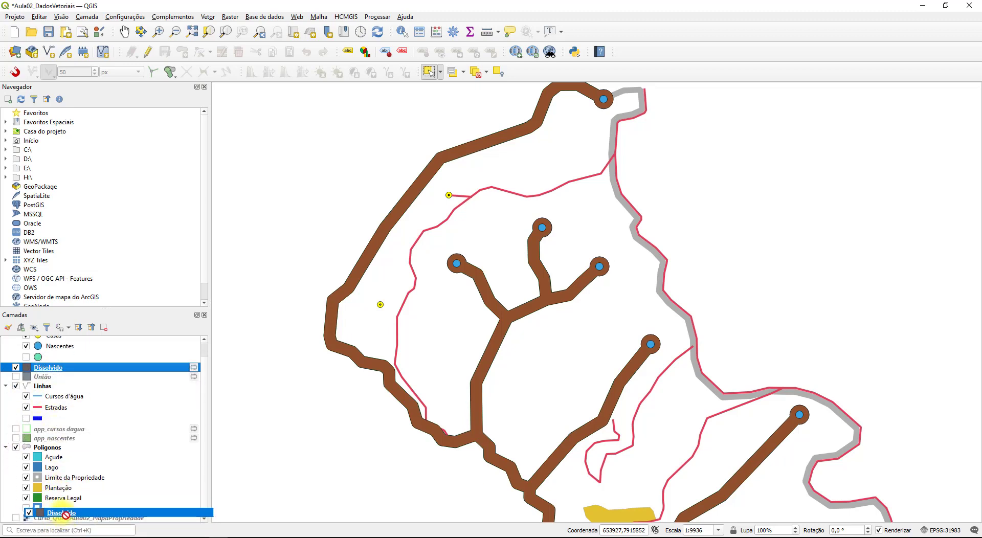
Examine the dissolved buffer around the three branching springs and where their streams join.
scroll(463, 259, "up", 3)
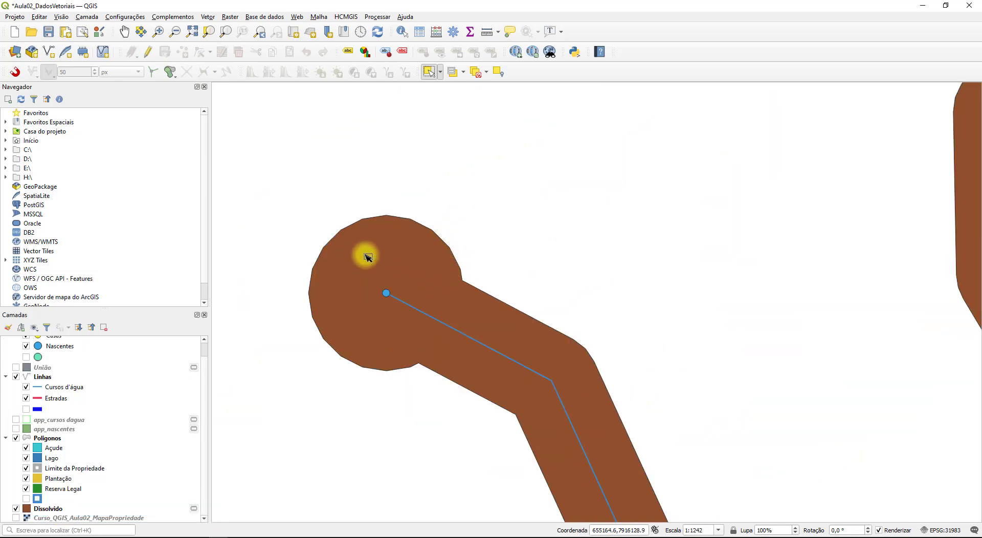
left_click_drag(559, 501, 445, 202)
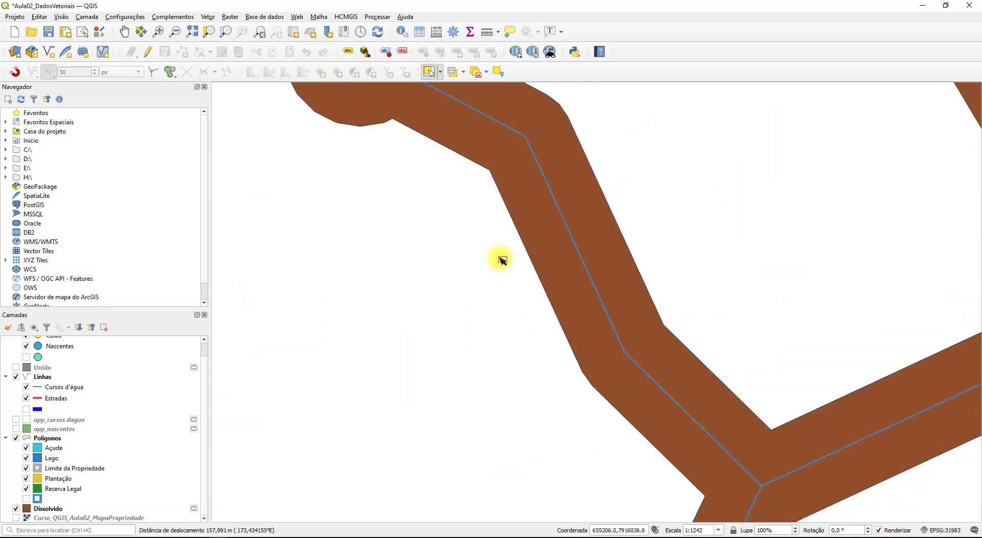
scroll(728, 434, "down", 1)
left_click_drag(793, 401, 653, 395)
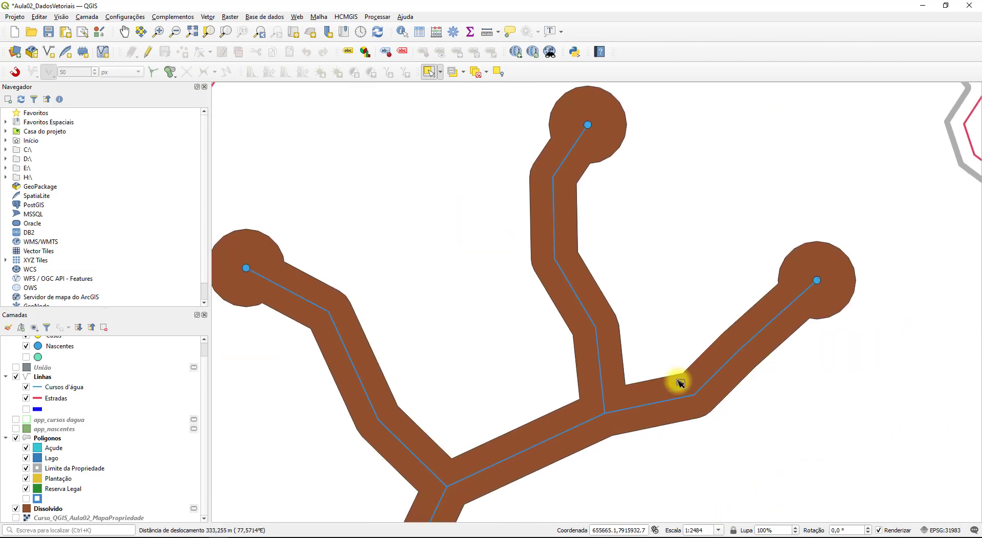
left_click_drag(522, 351, 706, 278)
scroll(394, 344, "down", 2)
scroll(395, 343, "down", 1)
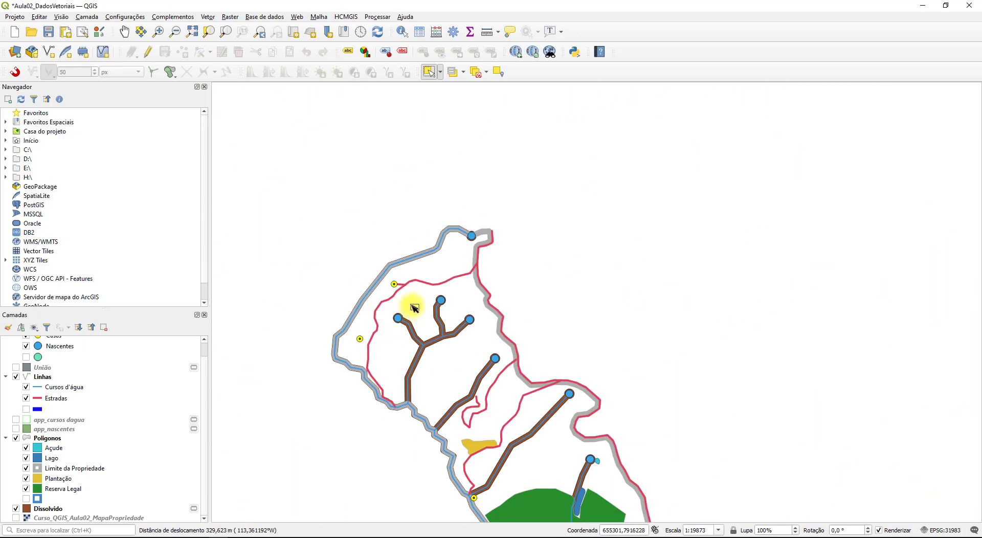
Examine the dissolved buffer at the northernmost spring and along the watercourse on the property boundary.
scroll(417, 267, "up", 2)
left_click_drag(560, 129, 480, 234)
scroll(479, 234, "up", 1)
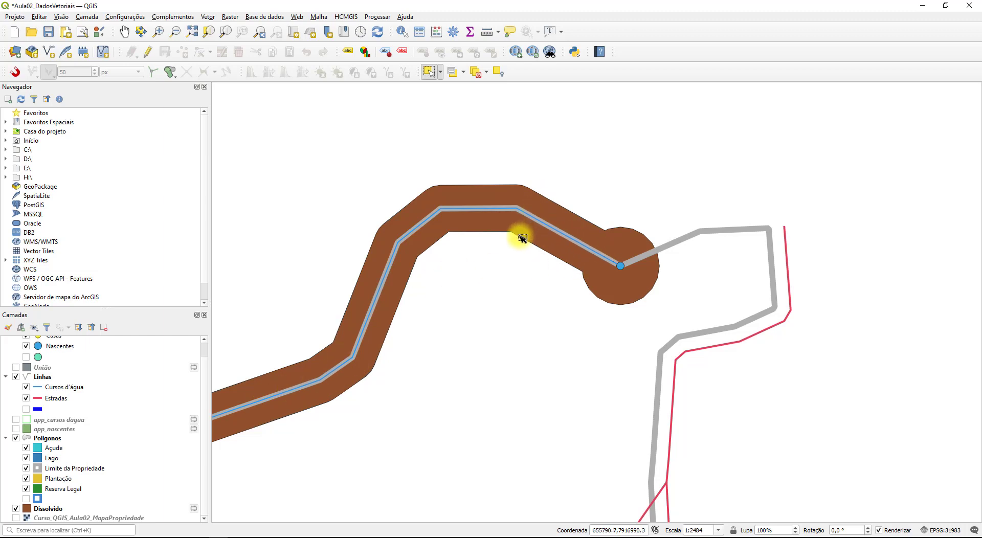
left_click_drag(584, 223, 658, 232)
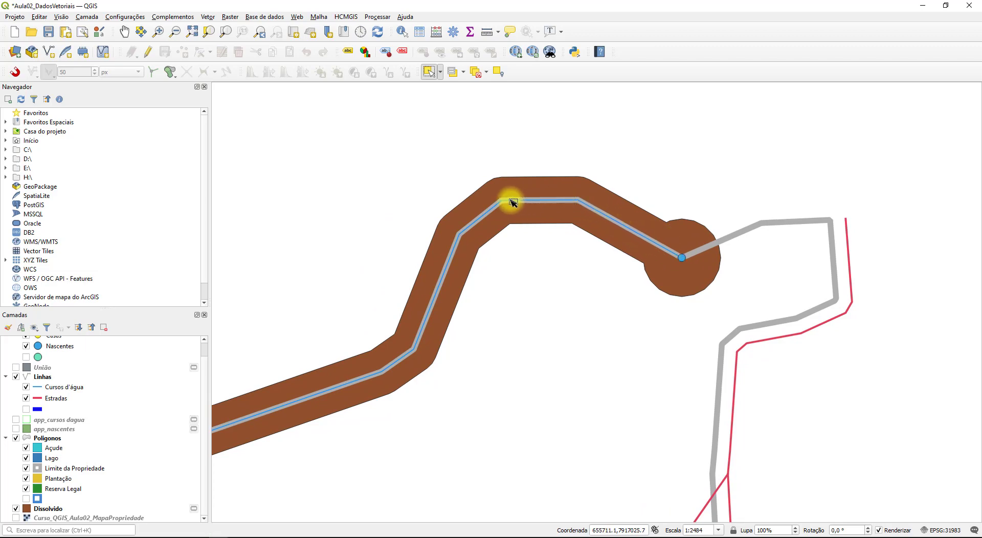
left_click_drag(409, 340, 650, 124)
left_click_drag(342, 257, 531, 158)
scroll(521, 202, "down", 4)
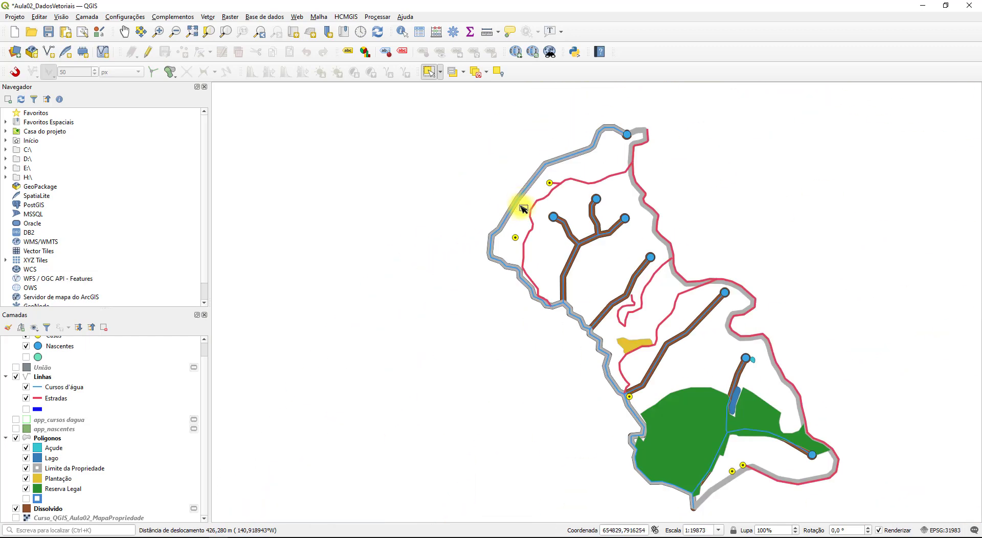
Examine how the dissolved buffer extends beyond the property limit along the western watercourse and around the legal reserve.
scroll(522, 244, "up", 2)
scroll(527, 368, "up", 1)
left_click_drag(526, 368, 438, 215)
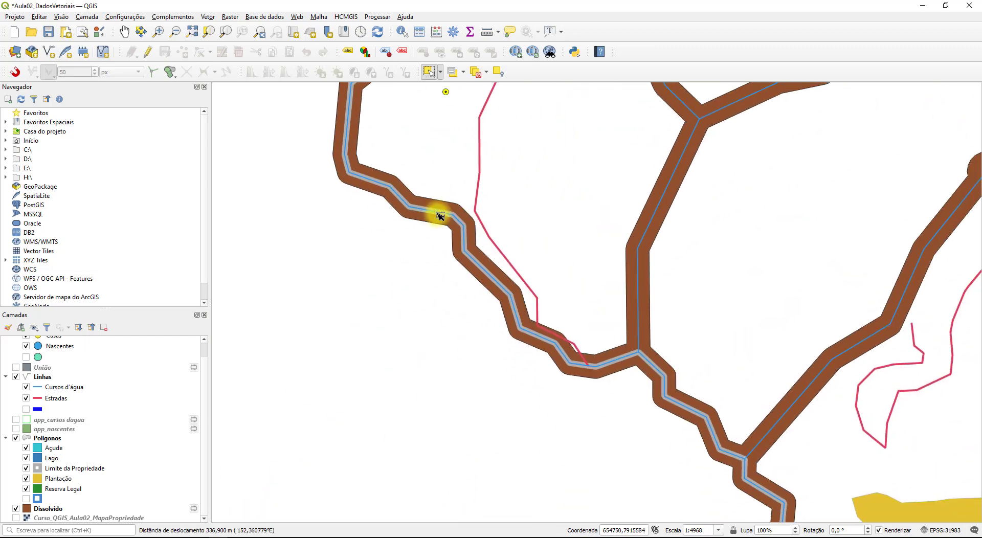
scroll(459, 250, "up", 1)
left_click_drag(622, 434, 465, 256)
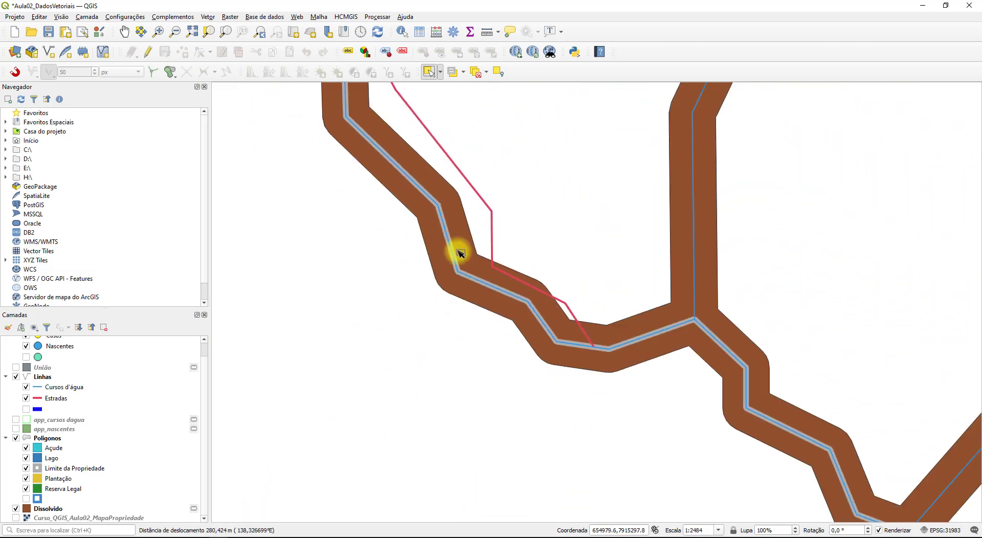
mouse_move(695, 307)
left_mouse_down()
mouse_move(553, 153)
mouse_move(689, 301)
left_mouse_up()
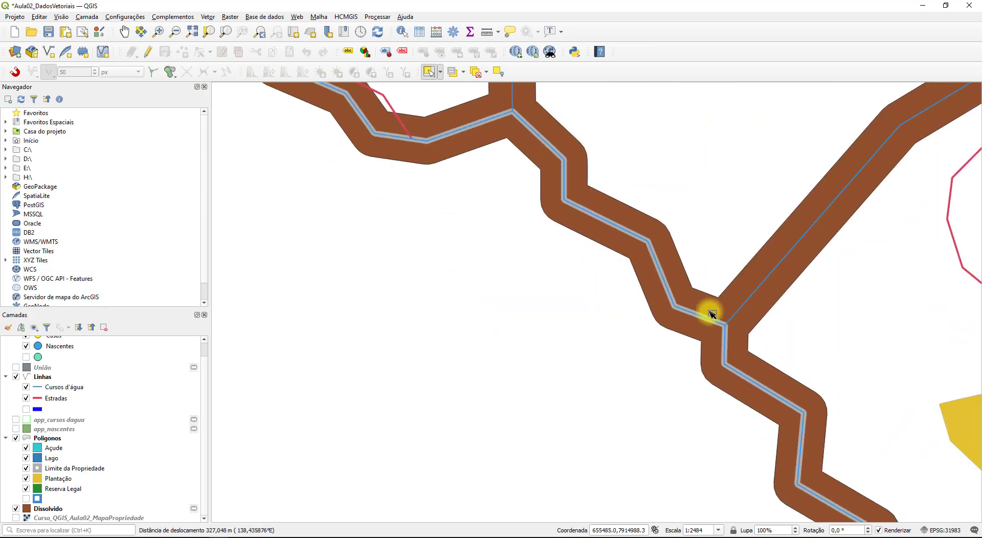
left_click_drag(738, 335, 564, 157)
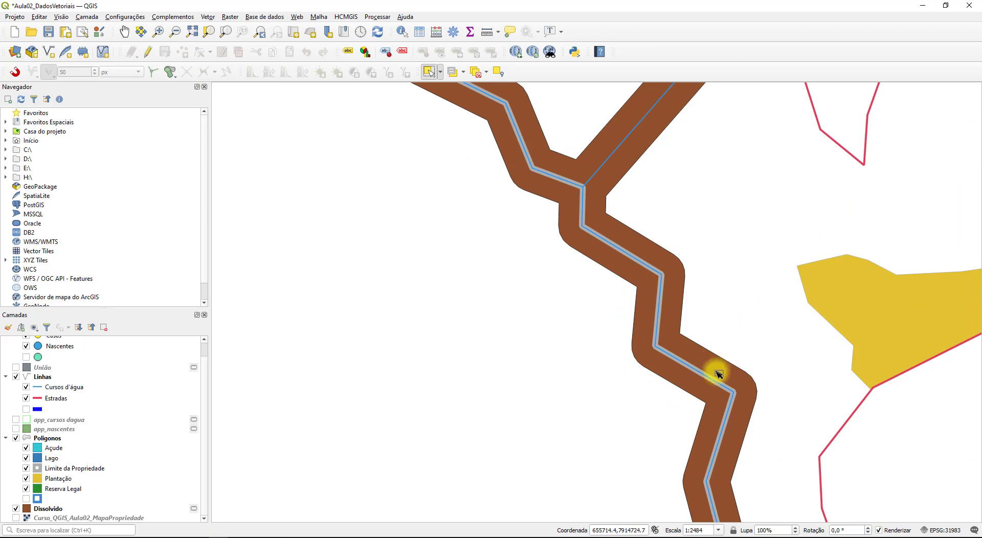
left_click_drag(736, 433, 643, 247)
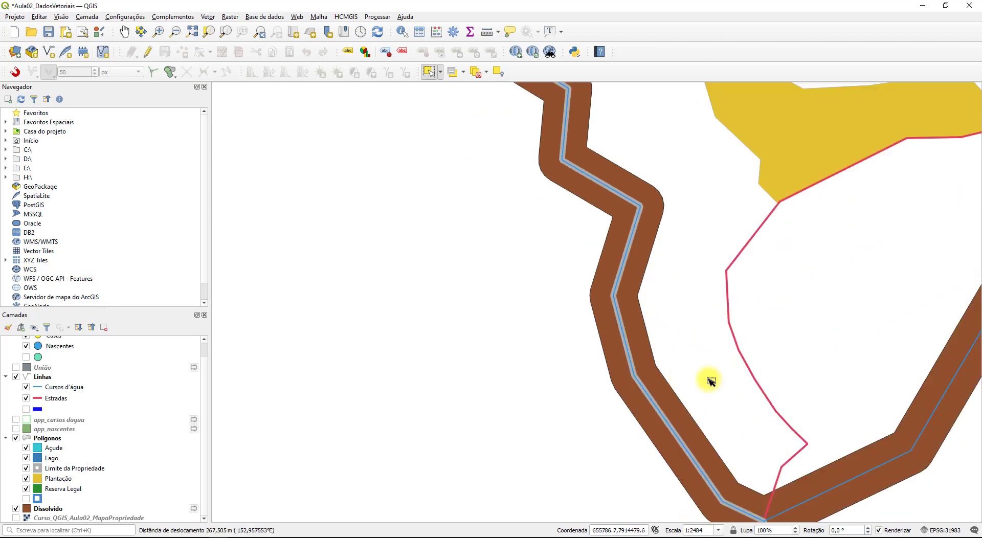
scroll(706, 380, "down", 1)
left_click_drag(728, 391, 569, 237)
scroll(569, 237, "down", 1)
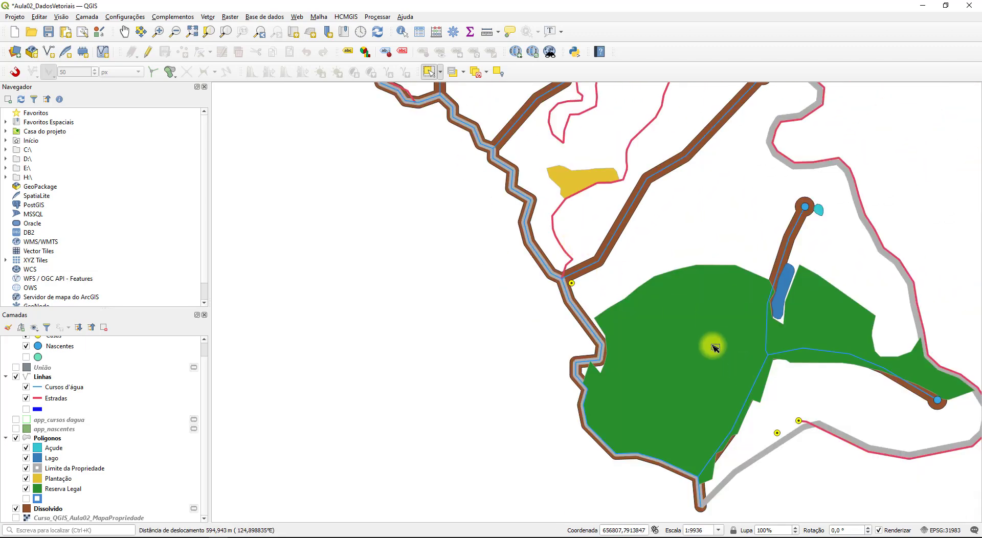
left_click_drag(737, 357, 620, 447)
left_click_drag(581, 230, 653, 336)
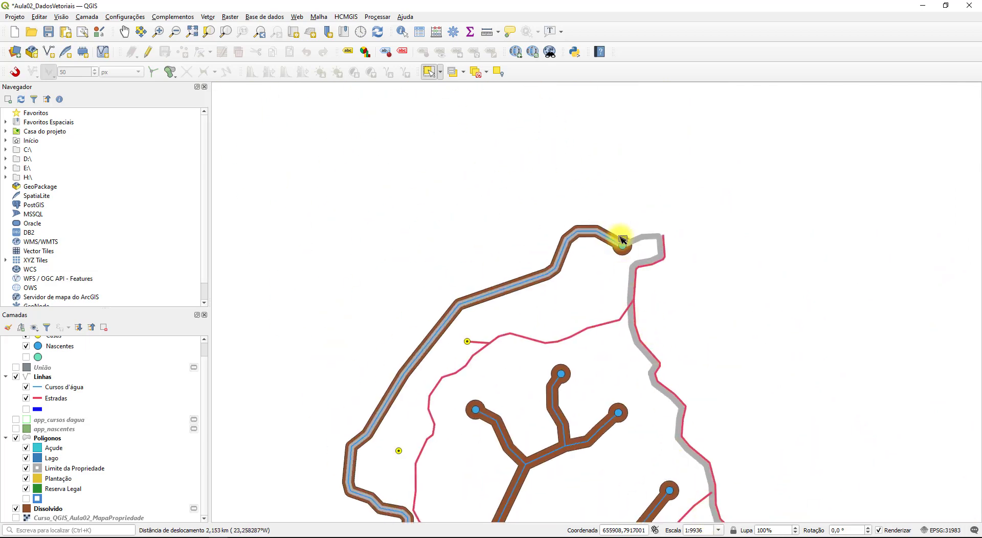
left_click_drag(726, 511, 588, 257)
left_click_drag(779, 481, 612, 250)
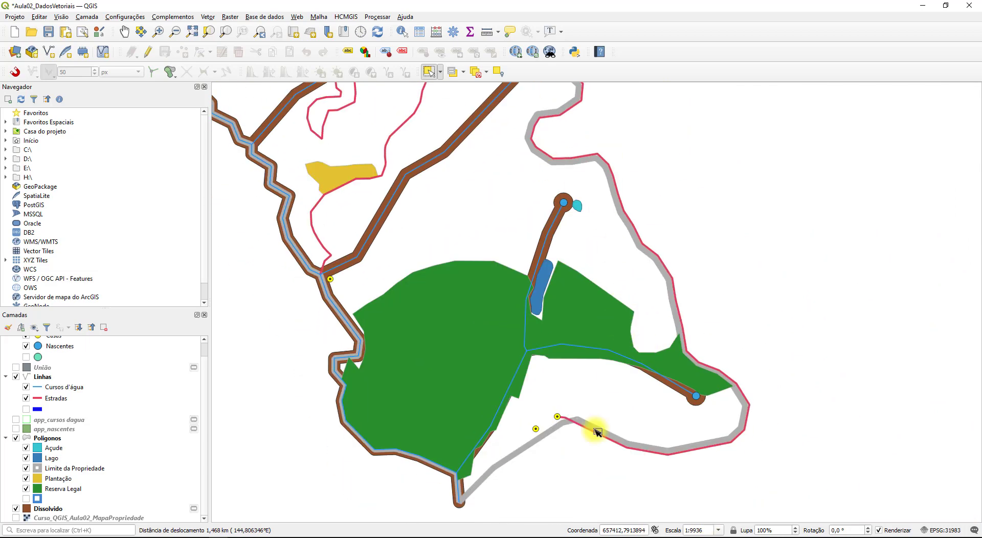
Examine the dissolved buffer at the southern tip of the property, where the boundary watercourse ends, and across the whole property.
scroll(460, 502, "up", 1)
scroll(460, 502, "up", 1)
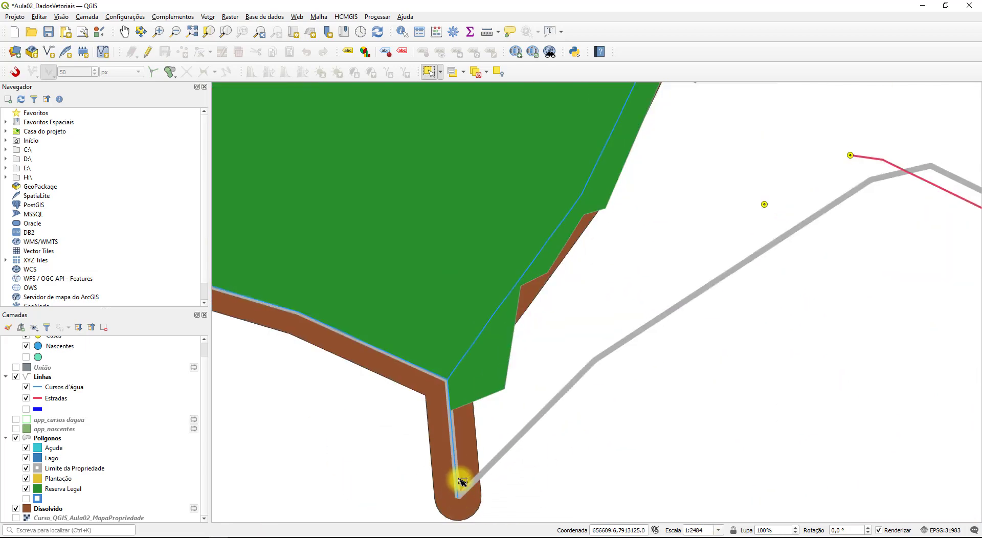
left_click_drag(463, 507, 490, 414)
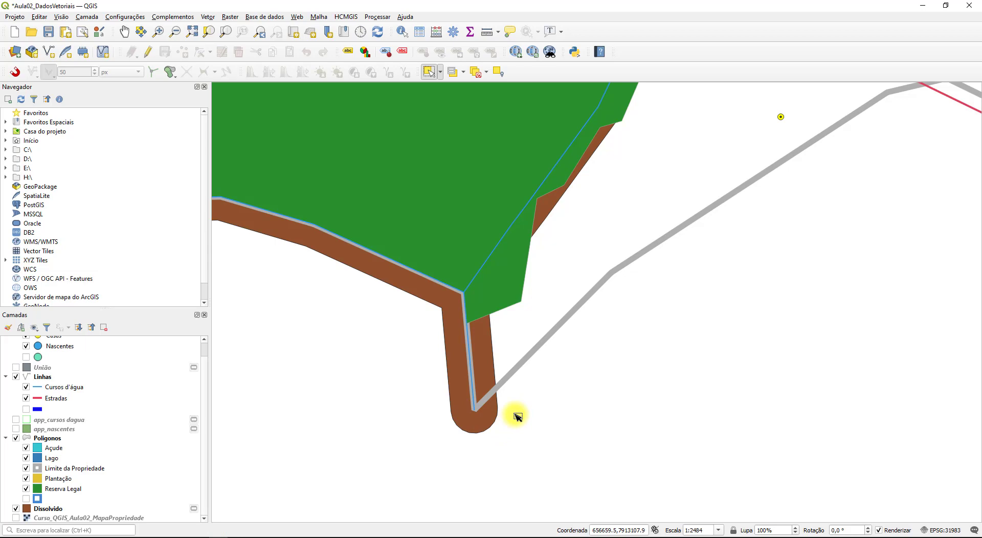
left_click_drag(618, 247, 664, 286)
scroll(641, 331, "down", 3)
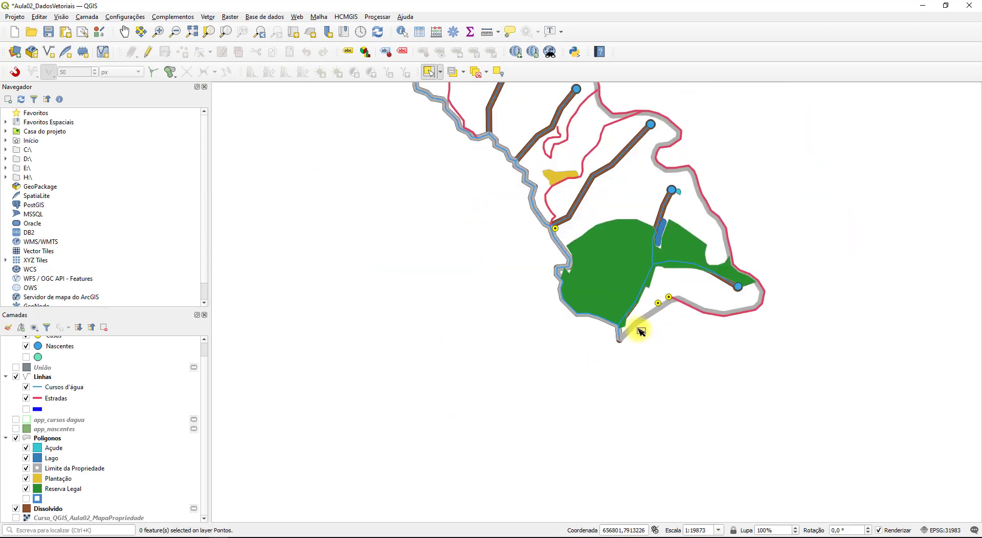
left_click_drag(573, 272, 569, 349)
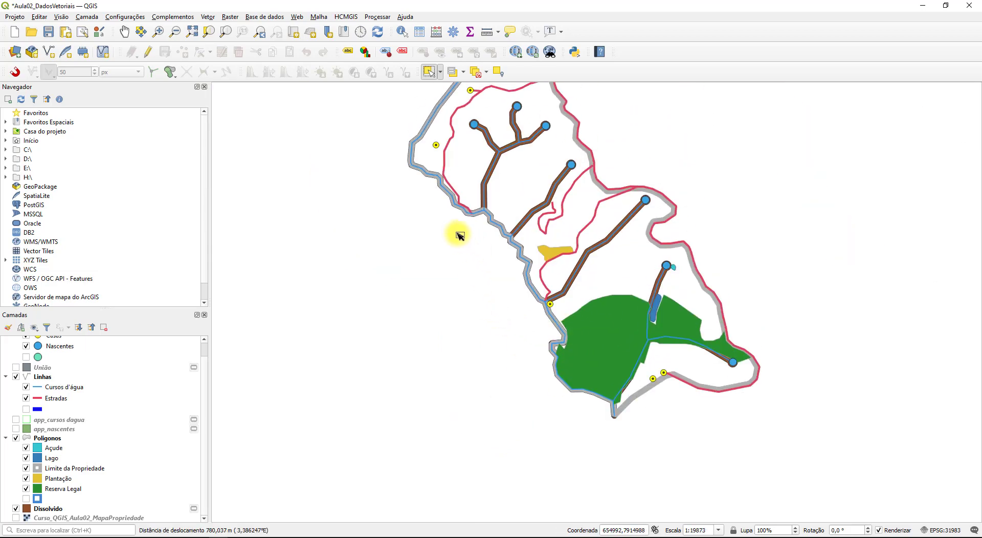
left_click_drag(460, 219, 405, 301)
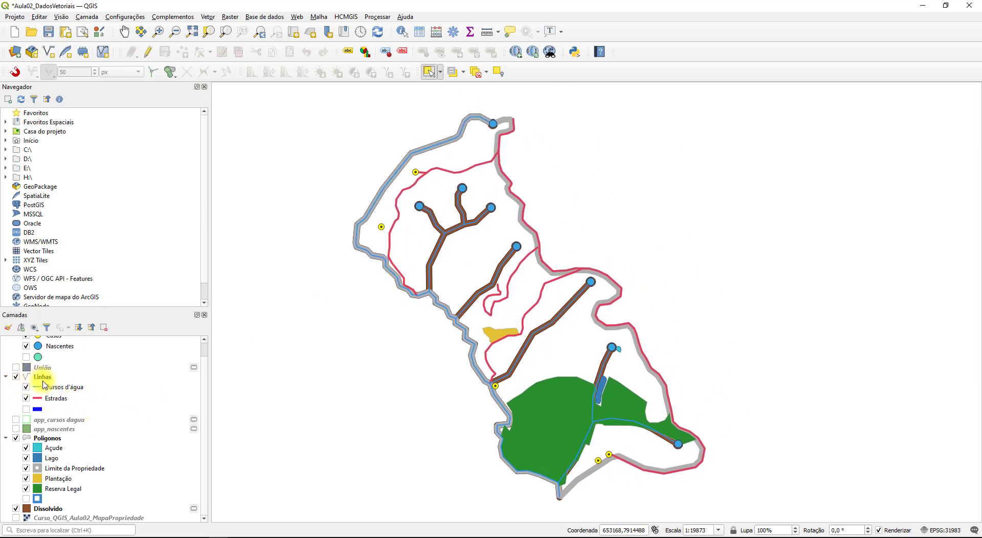
Make Polígonos the active layer and select its property limit feature on the map.
left_click(47, 438)
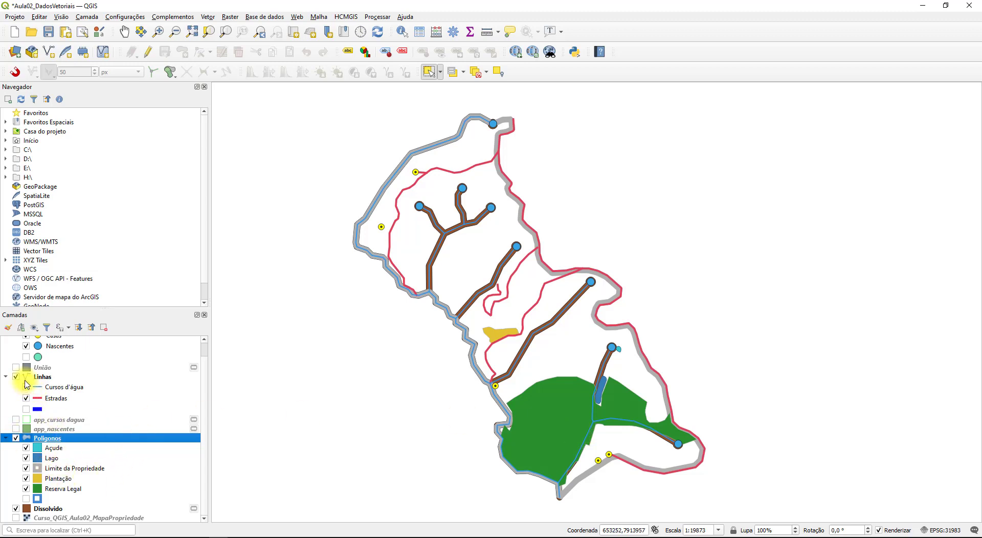
left_click(368, 338)
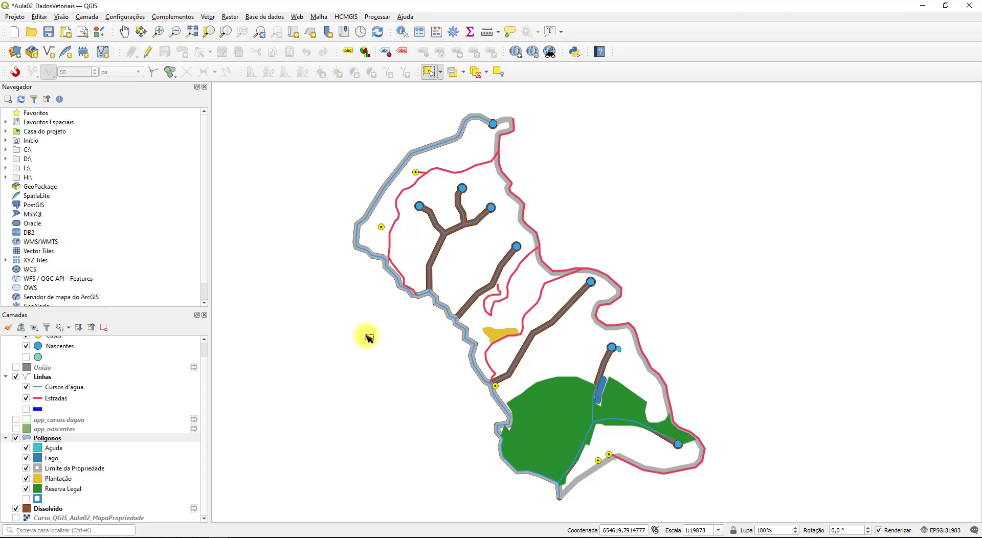
left_click_drag(394, 358, 513, 299)
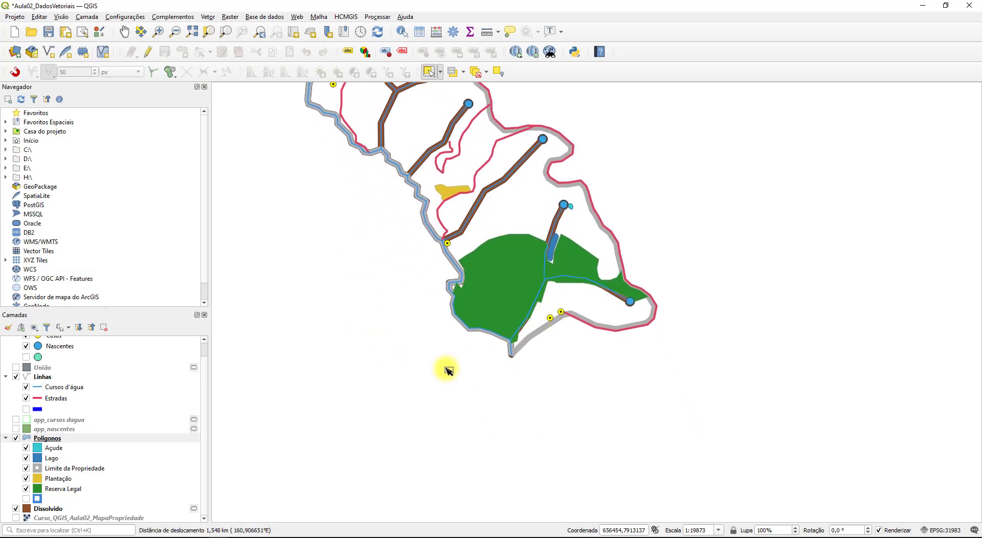
left_click(50, 439)
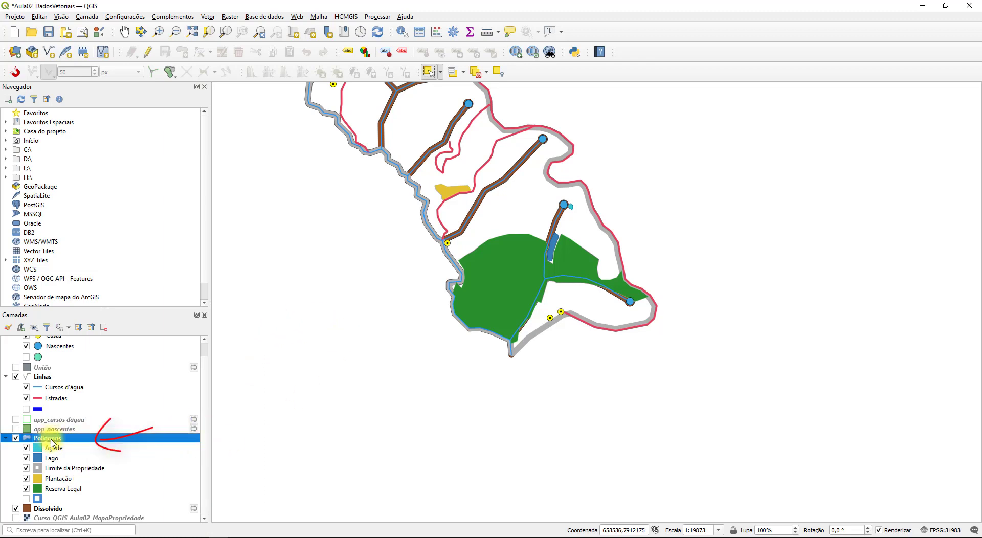
left_click(429, 72)
scroll(542, 334, "up", 2)
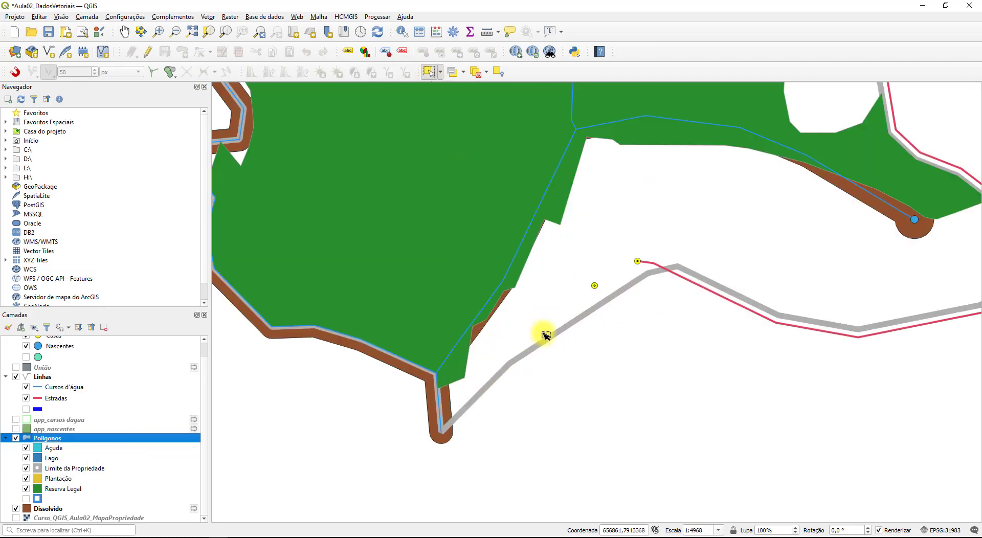
left_click(548, 322)
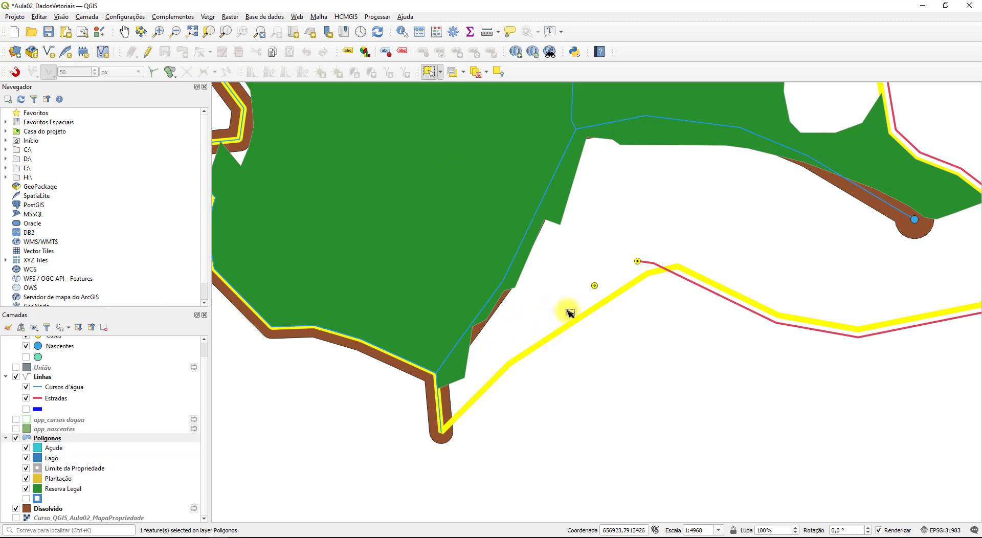
left_click(479, 143)
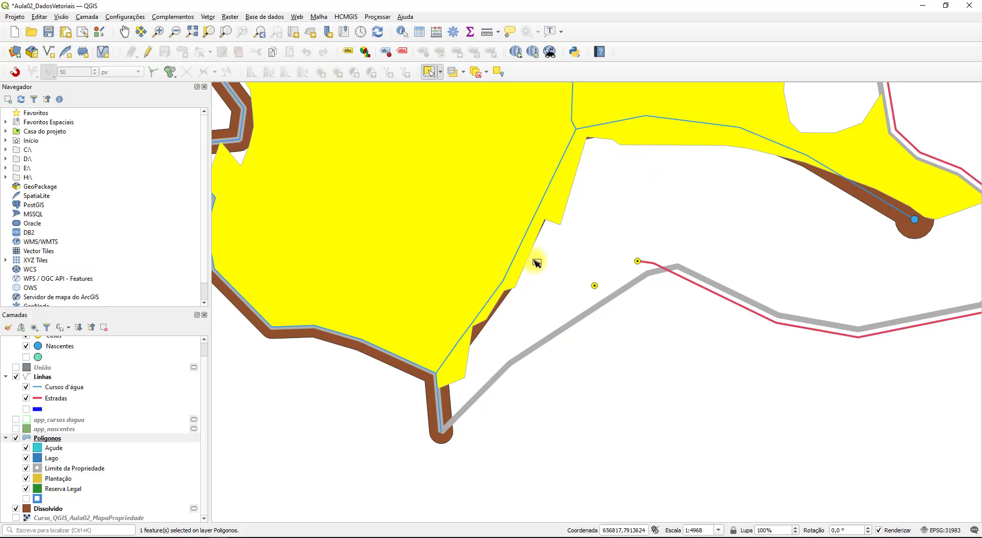
left_click(548, 304)
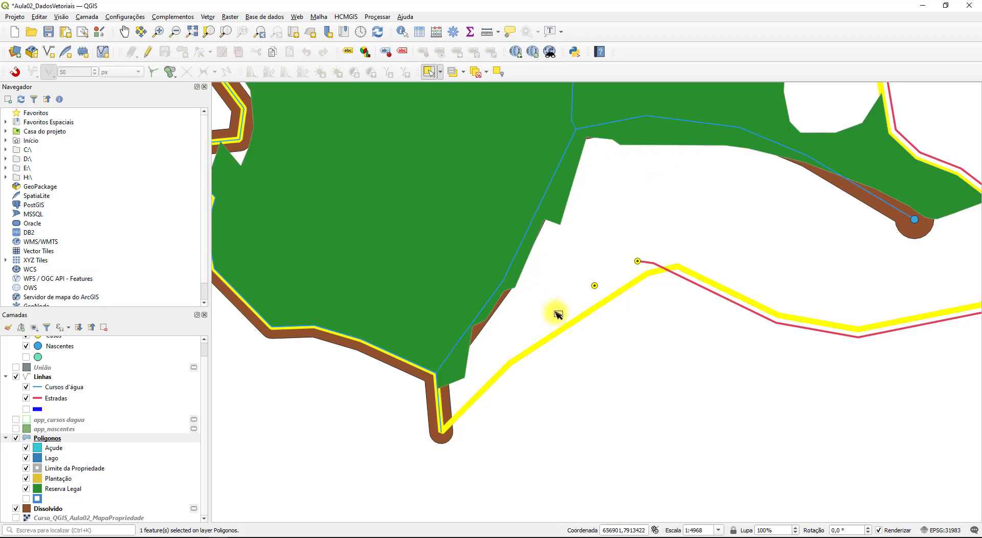
Examine the selected property limit against the dissolved buffer, including around the northernmost spring.
scroll(631, 331, "down", 2)
left_click_drag(596, 167, 624, 275)
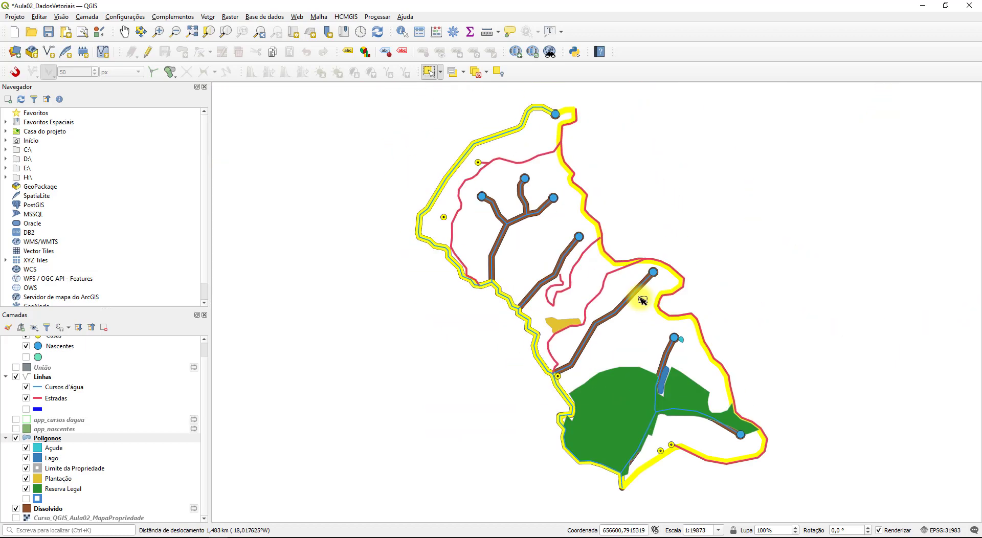
scroll(587, 181, "up", 2)
left_click_drag(603, 160, 633, 210)
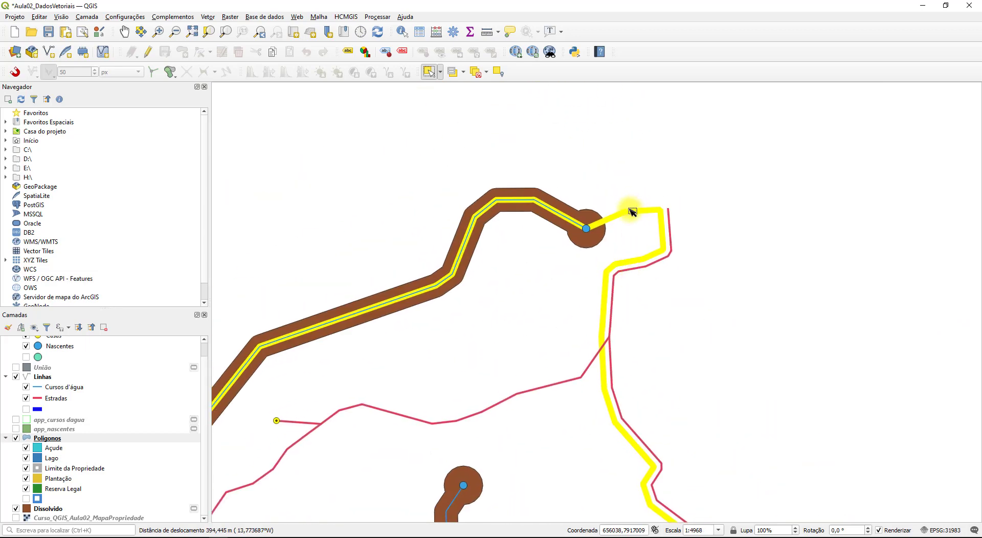
scroll(537, 243, "down", 2)
left_click_drag(548, 311, 542, 222)
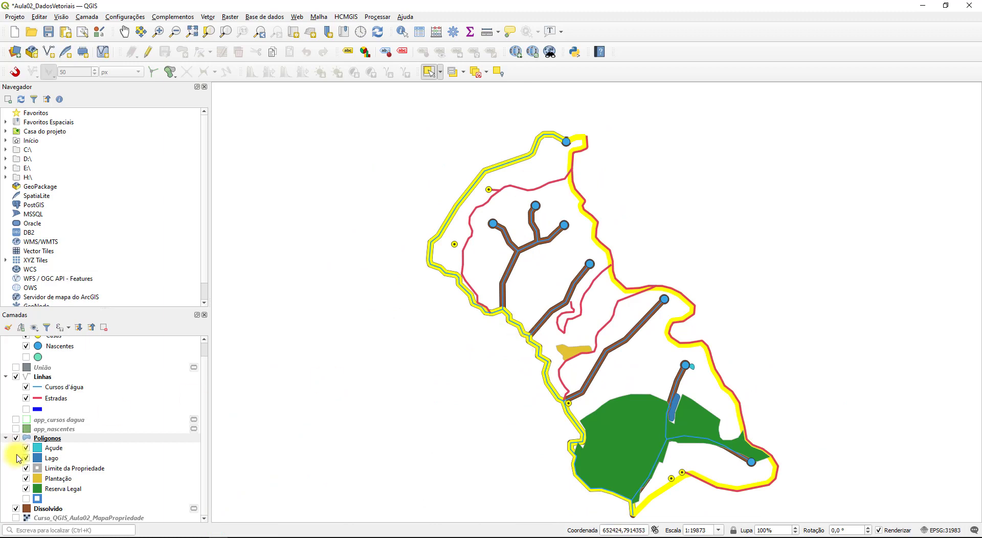
left_click_drag(641, 373, 552, 306)
left_click_drag(519, 395, 526, 432)
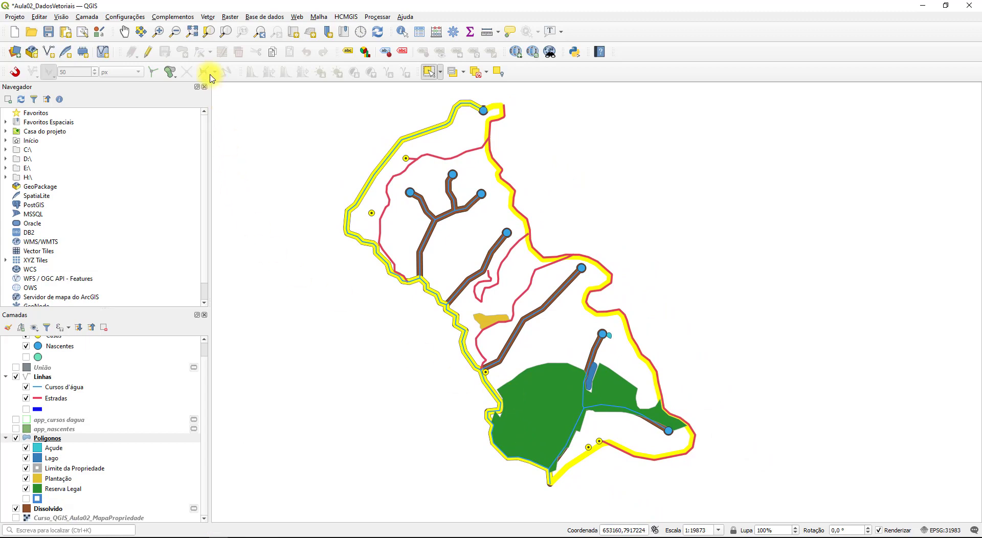
Start the Recortar geoprocessing tool with Dissolvido as the input layer and Polígonos as the overlay layer.
left_click(208, 17)
mouse_move(240, 28)
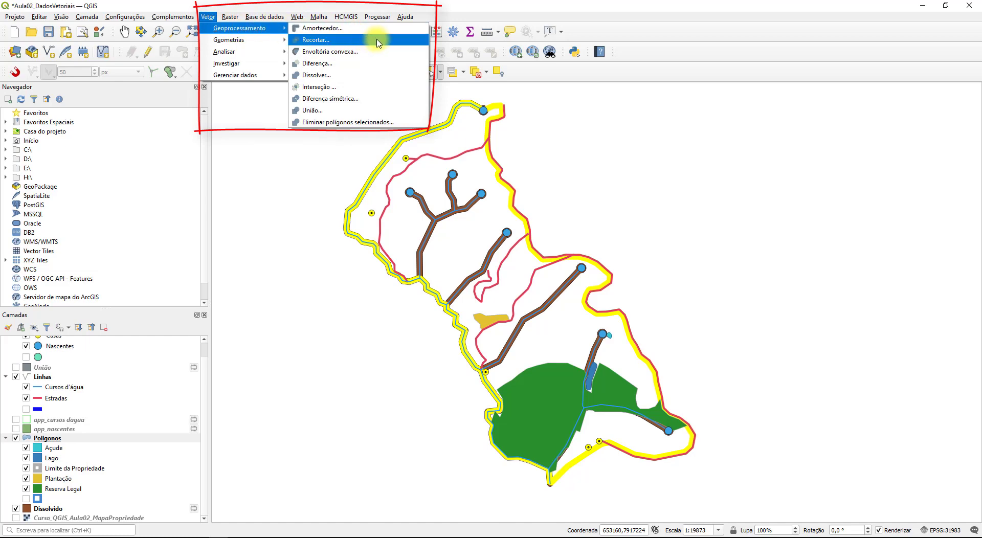
left_click(377, 41)
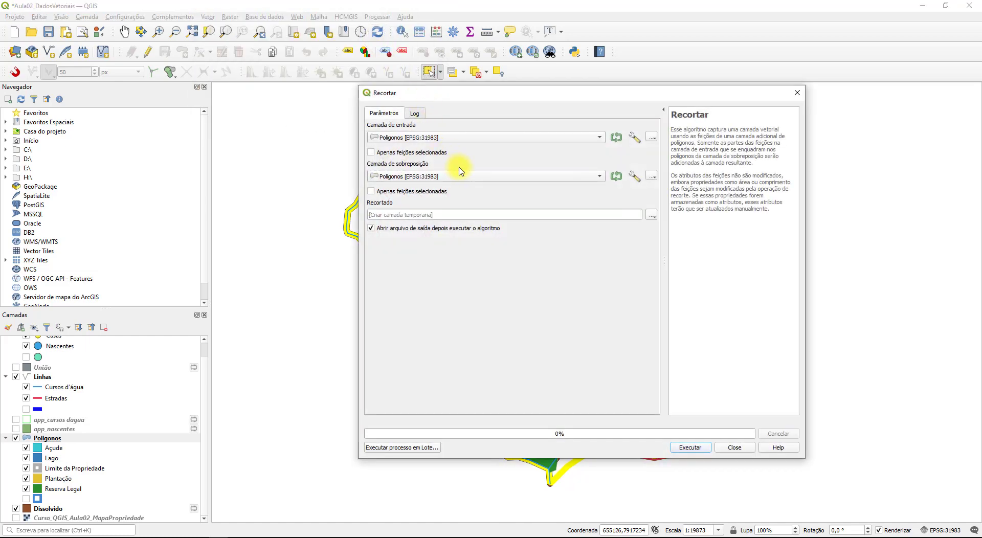
left_click(466, 138)
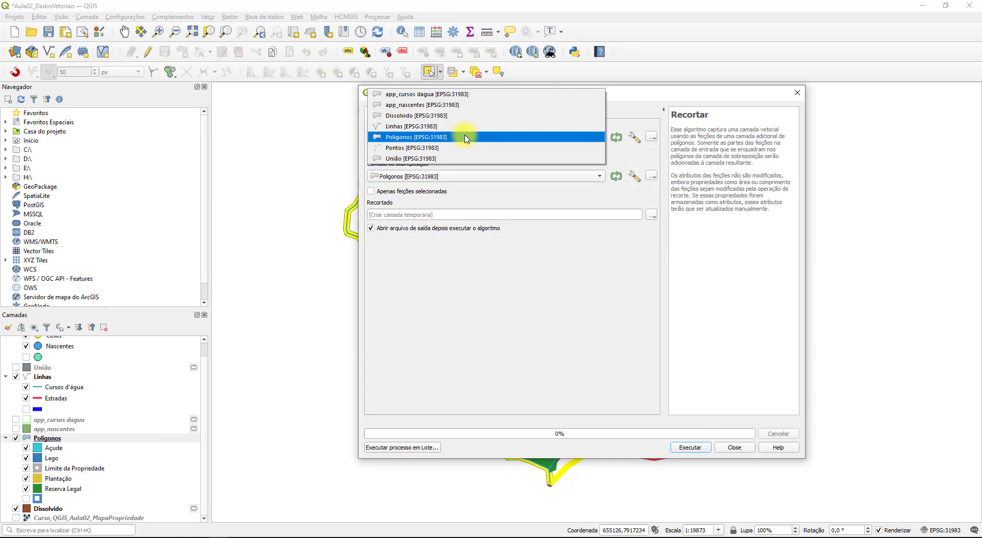
left_click(449, 115)
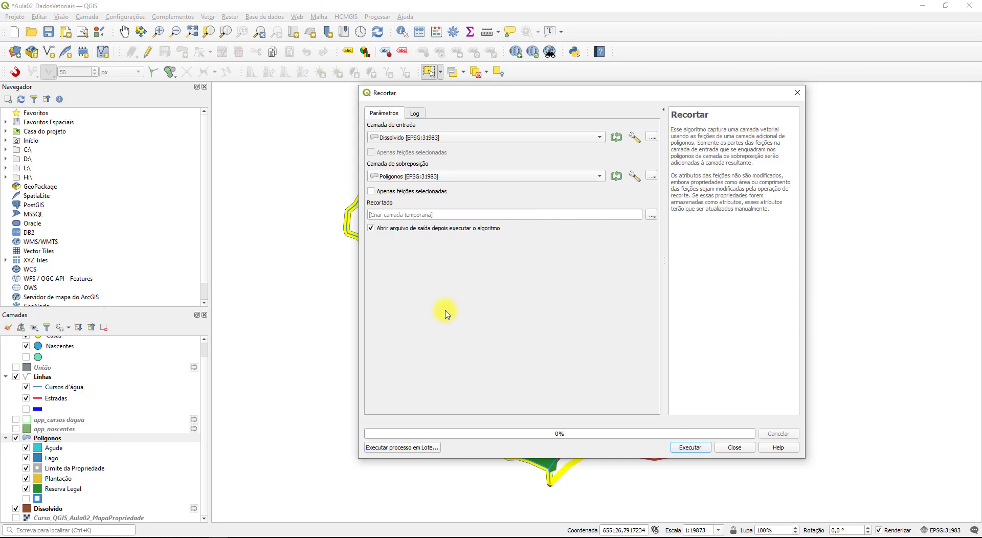
Choose to save the clipped output to a file and create and open the folder Aula03_Ferramentas_Geoprocessamento inside D:/CURSO_QGIS.
left_click(653, 216)
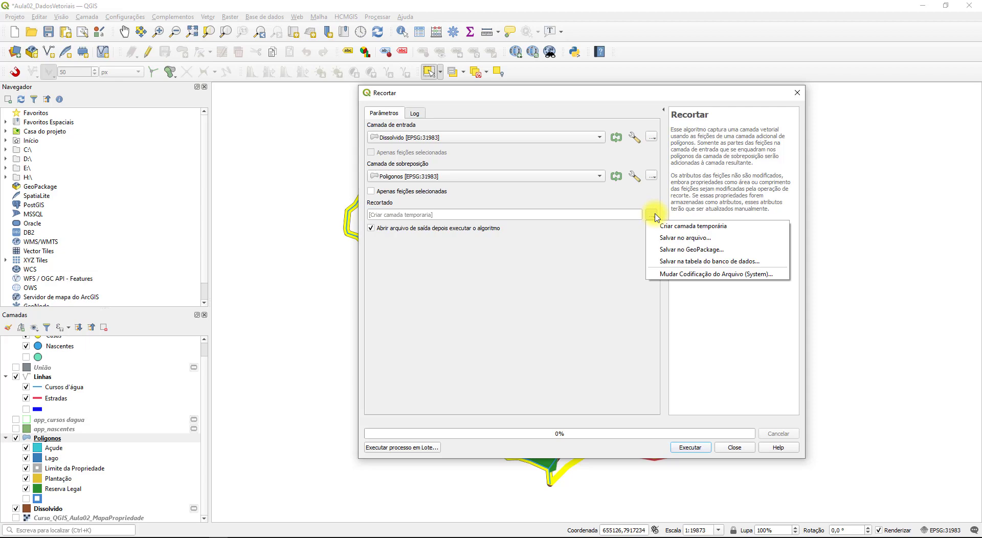
left_click(732, 242)
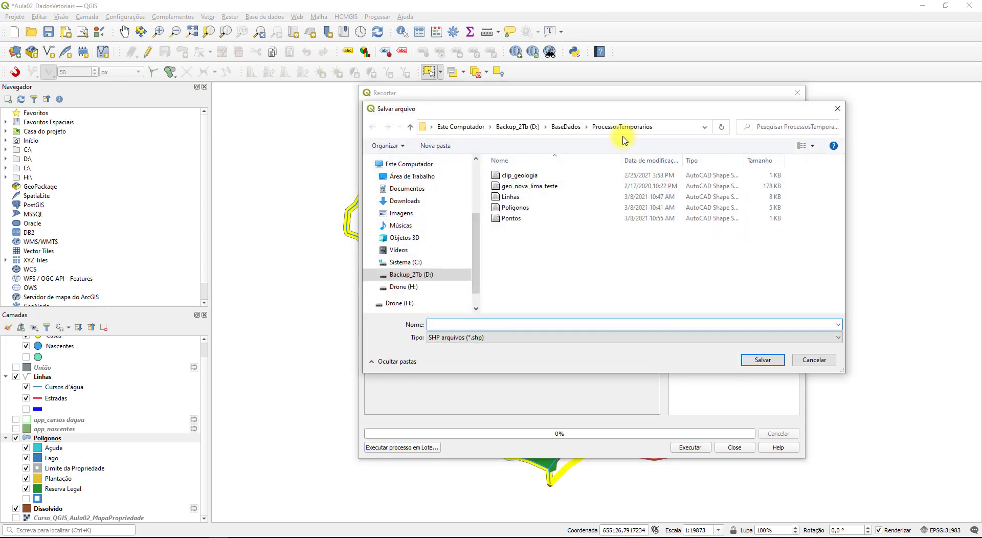
left_click(517, 126)
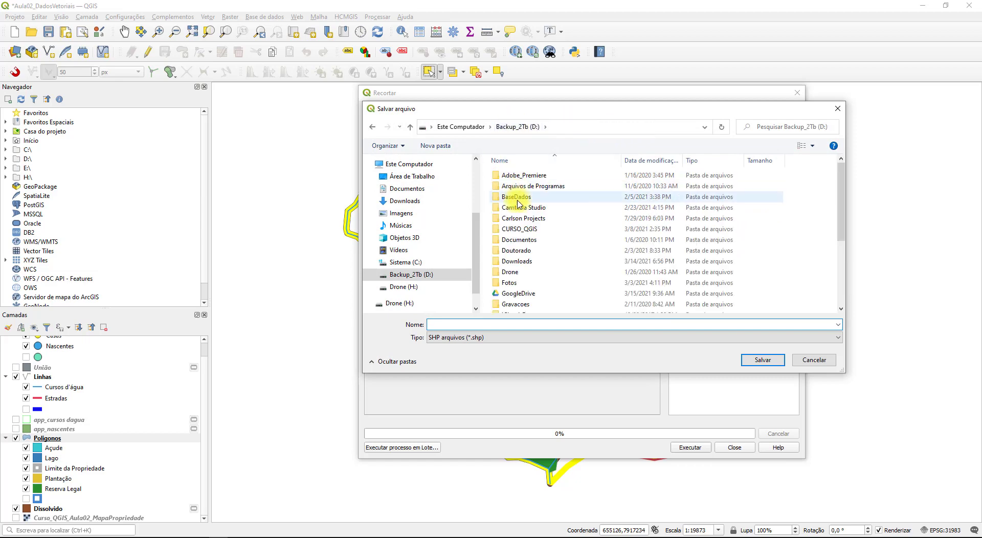
double_click(519, 228)
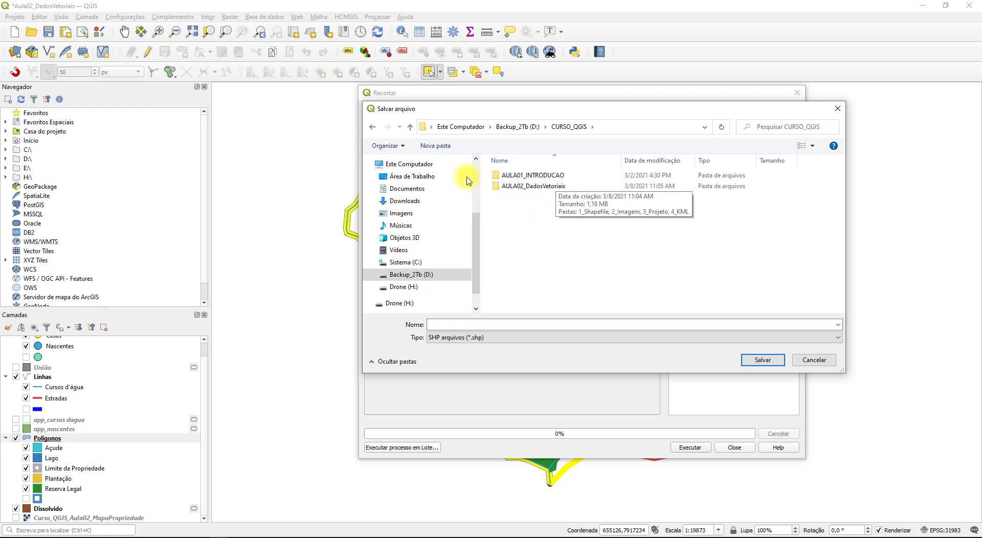
left_click(432, 148)
type("A")
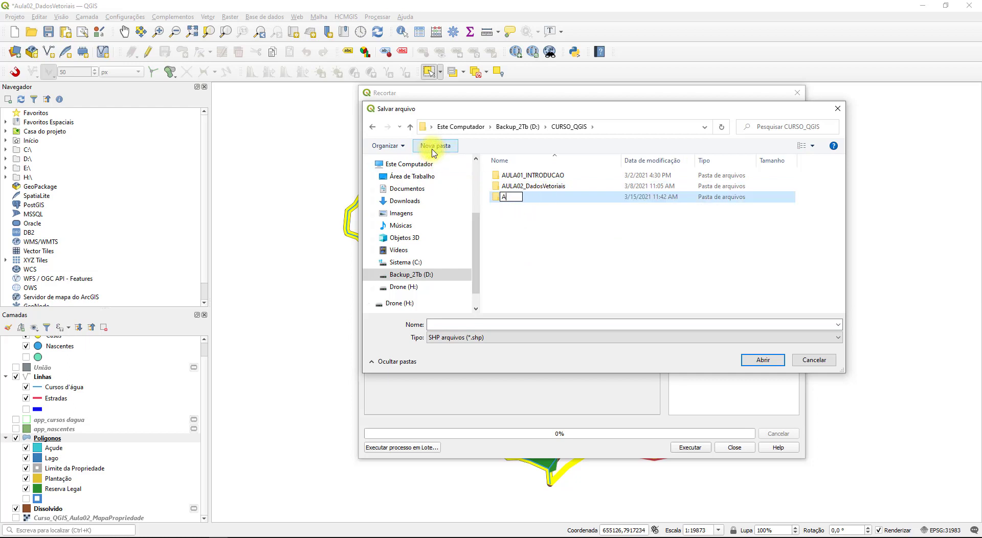
type("ula03_Ferramentas_Geoprocessamento")
key("Return")
double_click(510, 197)
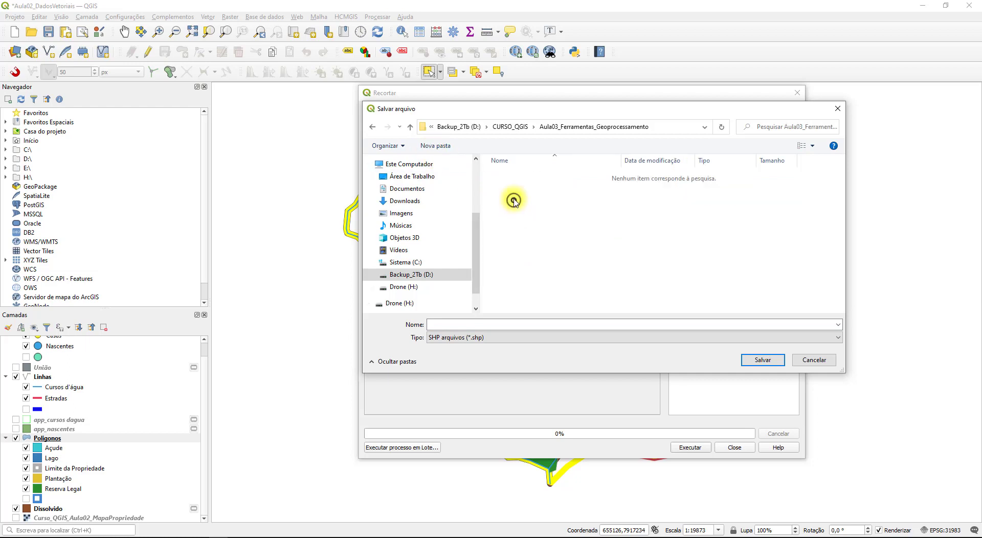
Create a subfolder named 1_Shapefile in Aula03_Ferramentas_Geoprocessamento and open it.
left_click(436, 147)
type("1_Shapei")
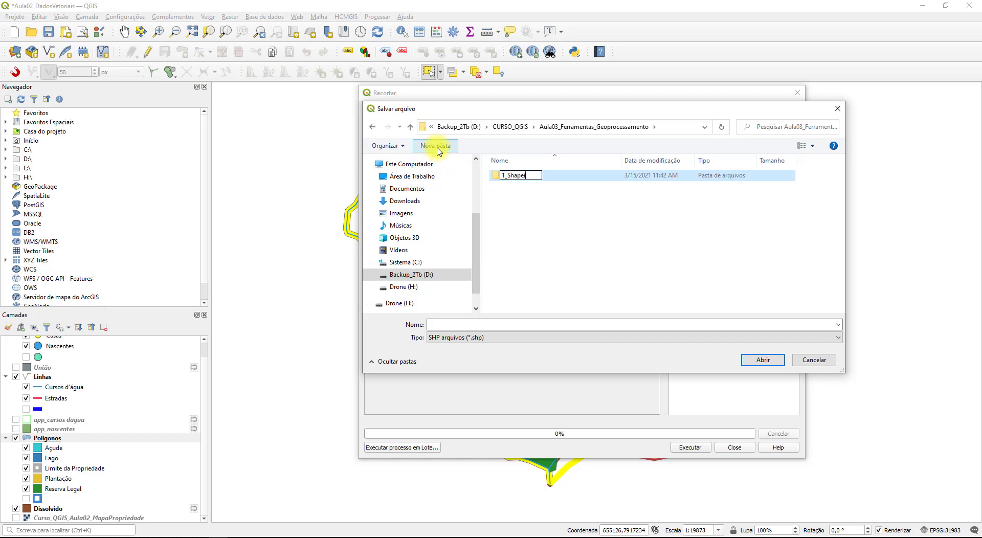
key("Return")
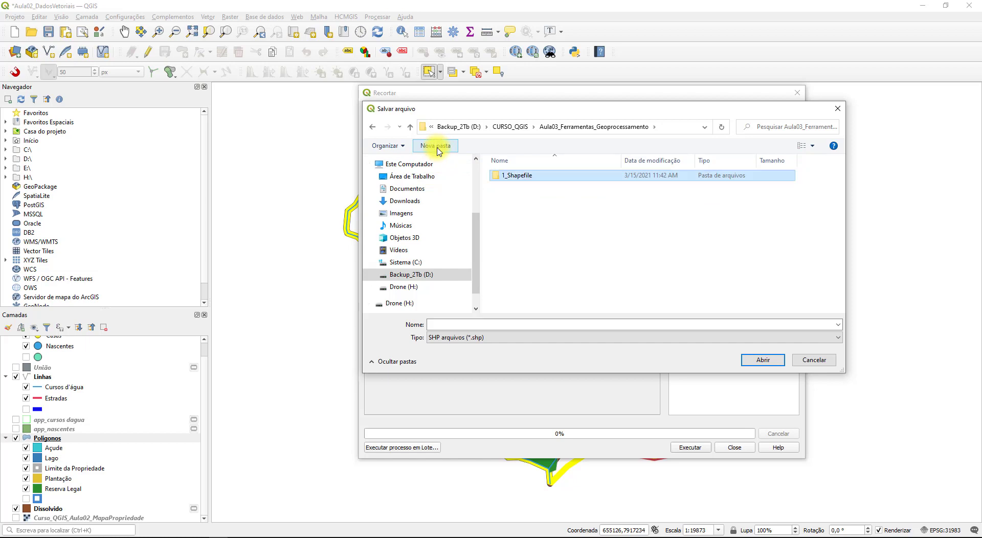
double_click(518, 175)
Name the output shapefile app_propriedade and run the clip of Dissolvido by Polígonos.
left_click(509, 322)
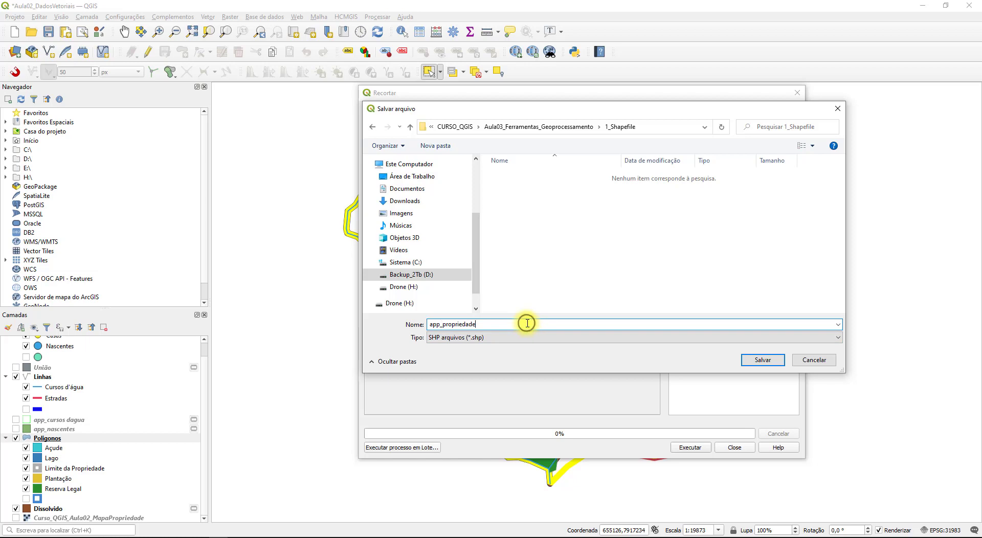
left_click(759, 362)
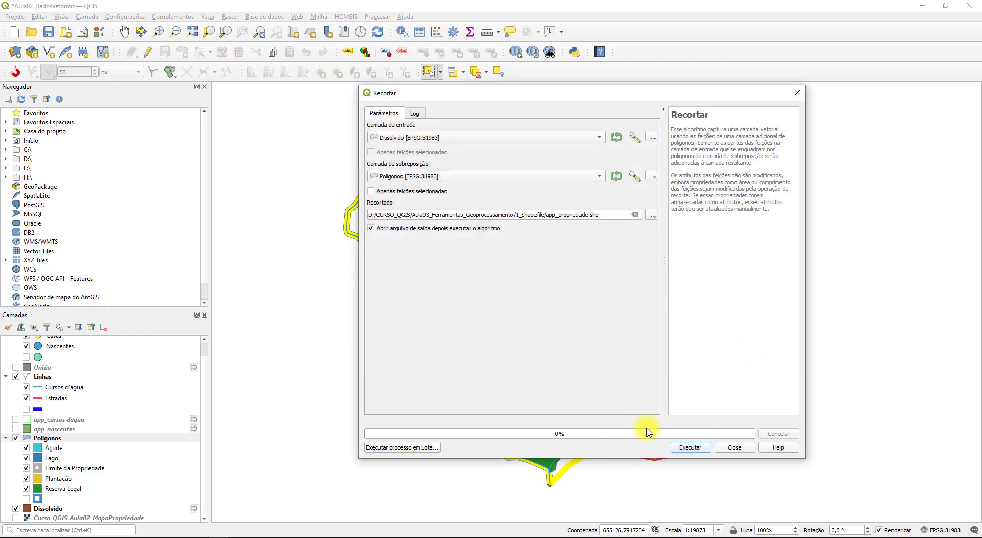
left_click(690, 447)
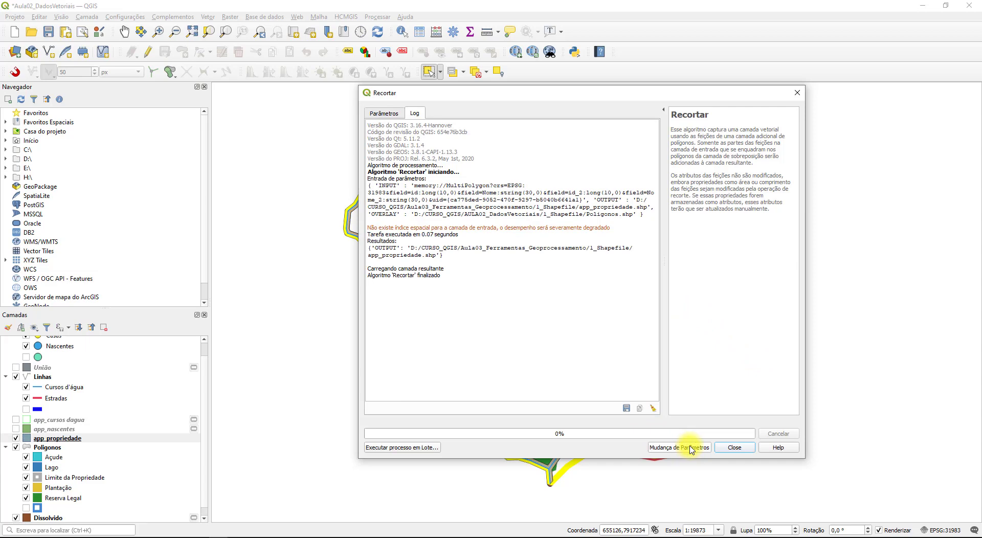
left_click(734, 448)
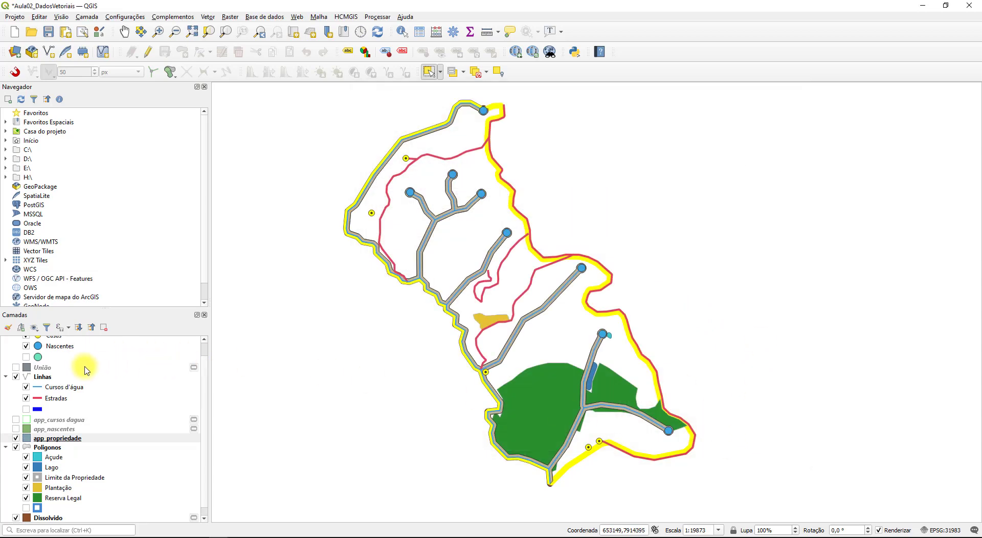
Hide the Pontos and Linhas layers and collapse the Linhas legend.
scroll(34, 370, "up", 1)
left_click(16, 341)
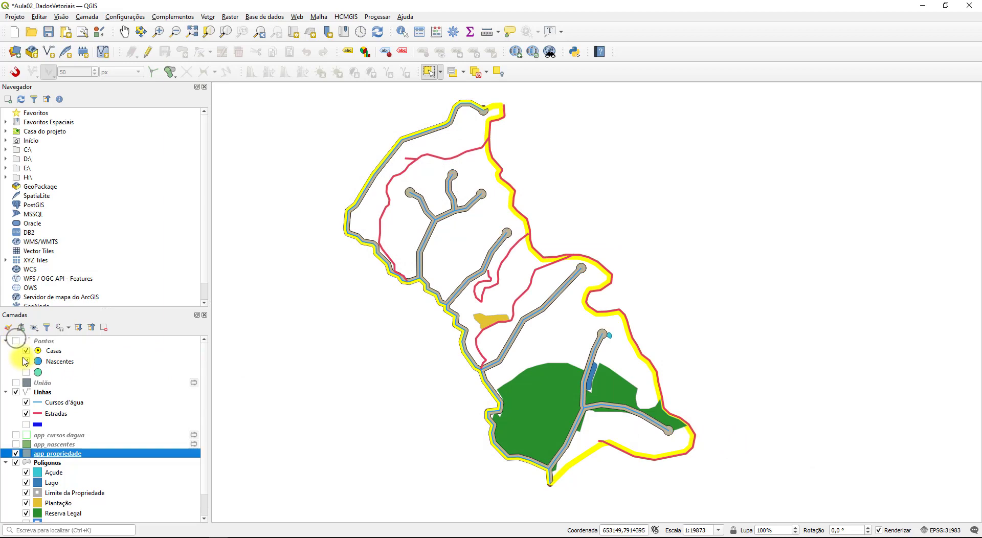
left_click(15, 392)
left_click(6, 392)
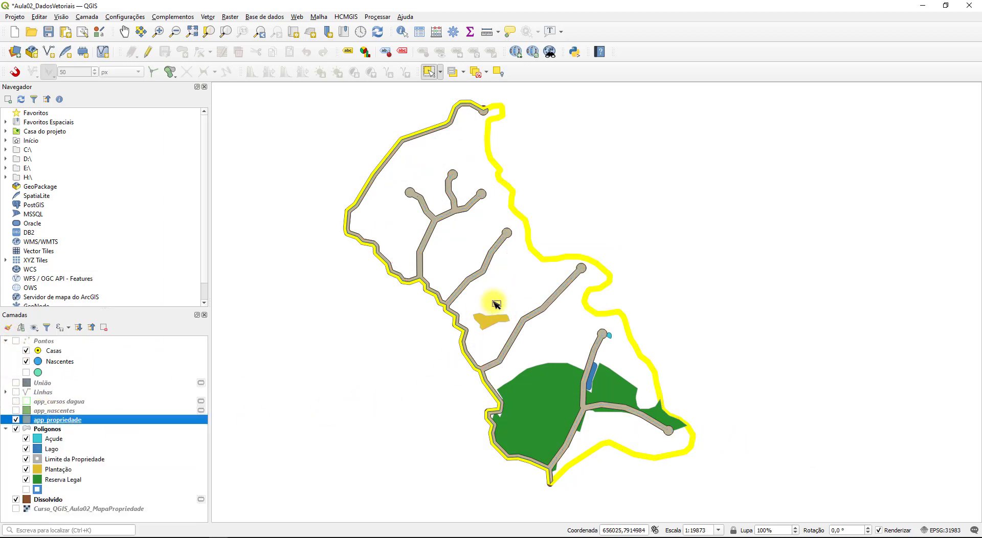
Hide the Dissolvido layer and move app_propriedade below the Polígonos layer in the layer order.
left_click(16, 499)
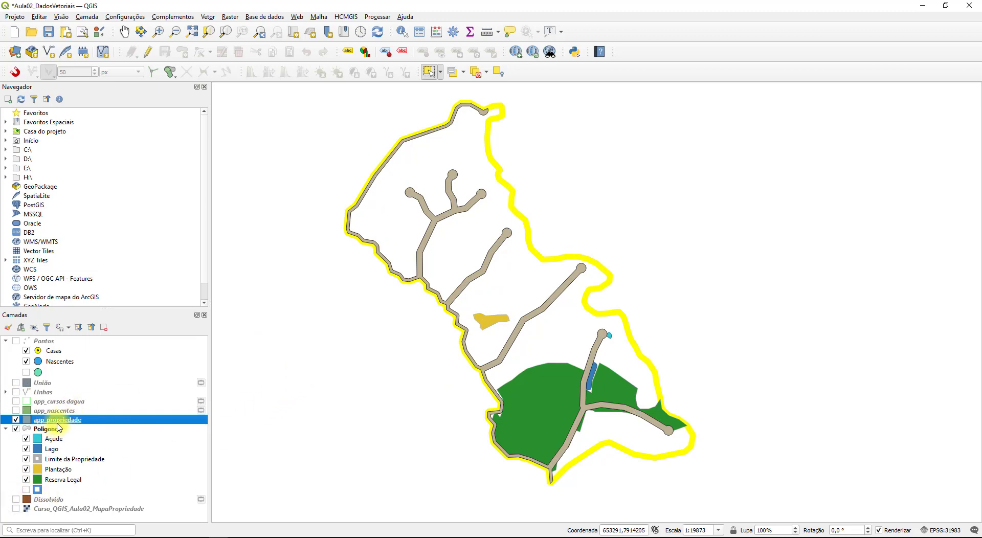
left_click_drag(63, 420, 38, 499)
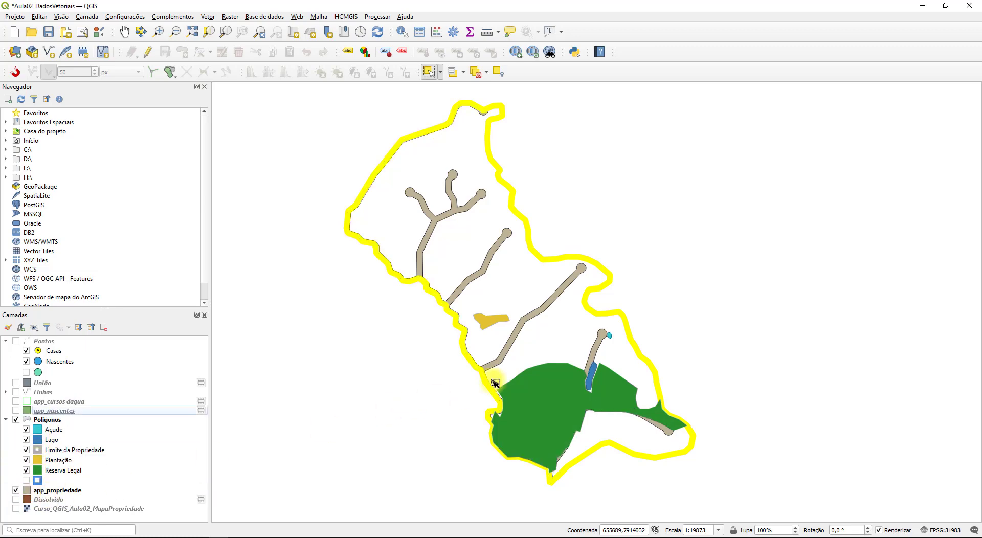
Examine the clipped APP polygons along the property limit, from the Reserva Legal area up to the northern spring.
scroll(491, 361, "up", 1)
scroll(491, 360, "up", 2)
left_click_drag(427, 396, 432, 227)
left_click_drag(490, 407, 590, 313)
scroll(589, 314, "down", 1)
scroll(635, 220, "down", 1)
left_click_drag(635, 219, 559, 334)
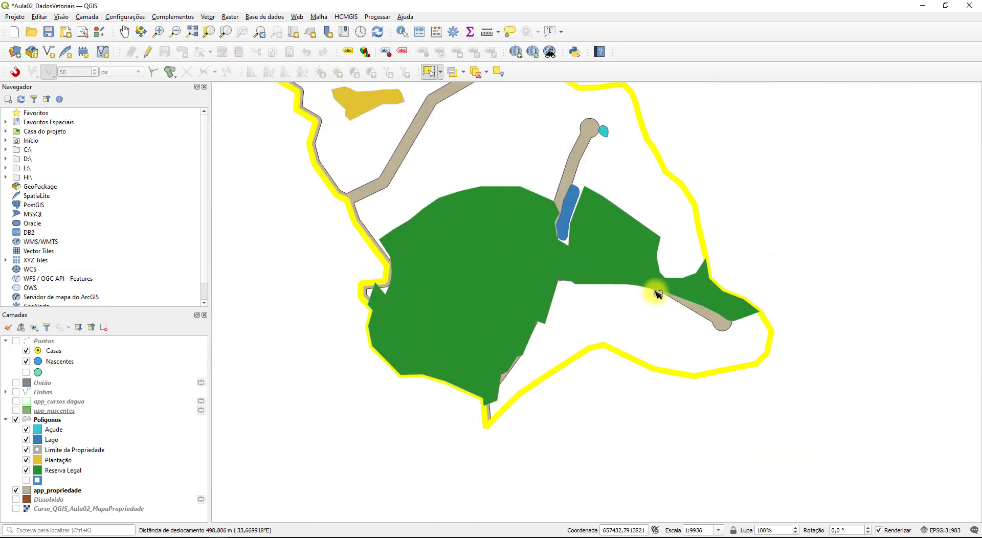
left_click_drag(664, 184, 731, 344)
left_click_drag(646, 202, 680, 267)
left_click_drag(524, 138, 611, 274)
left_click_drag(502, 160, 559, 252)
scroll(563, 101, "up", 1)
scroll(574, 101, "up", 1)
scroll(591, 215, "up", 1)
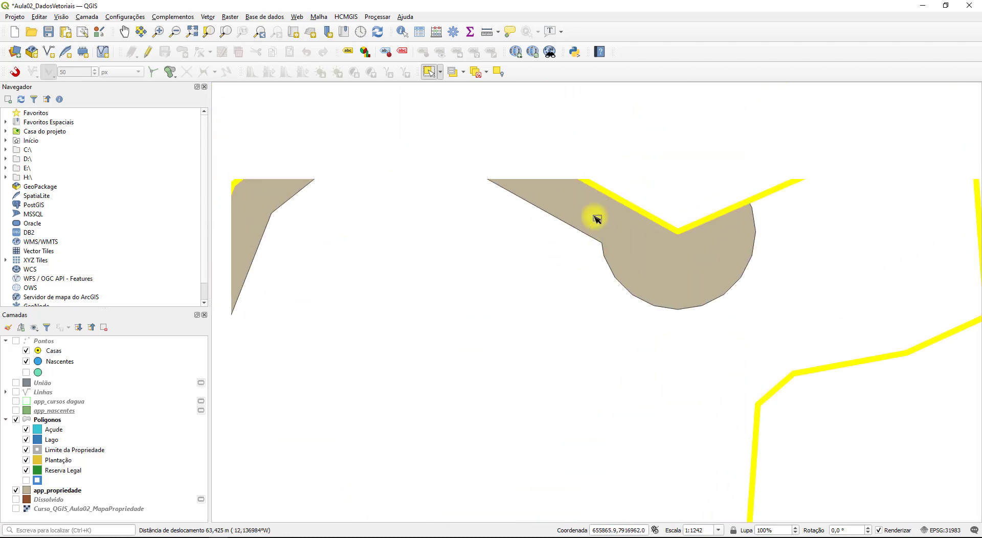
scroll(445, 160, "down", 1)
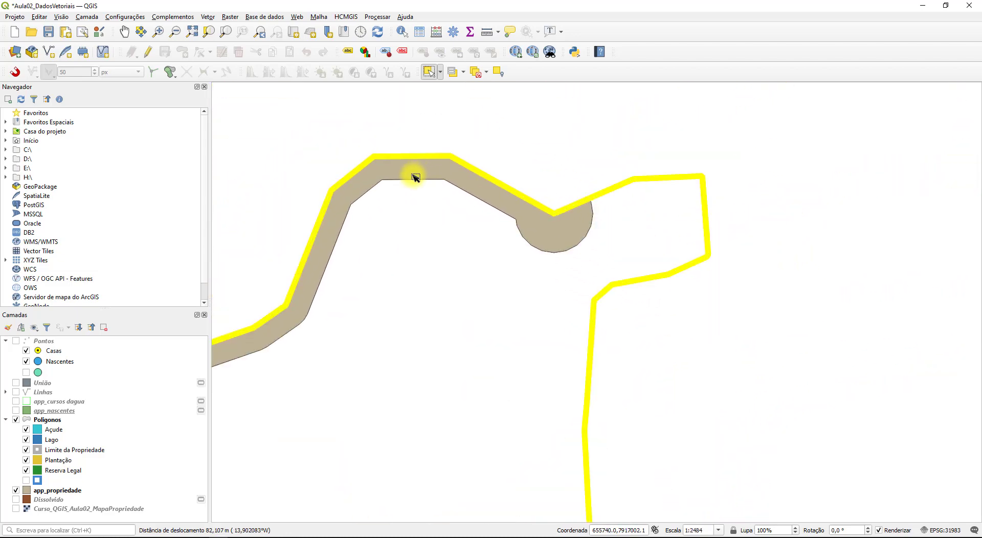
scroll(412, 175, "down", 2)
scroll(387, 192, "down", 1)
left_click_drag(373, 377, 437, 315)
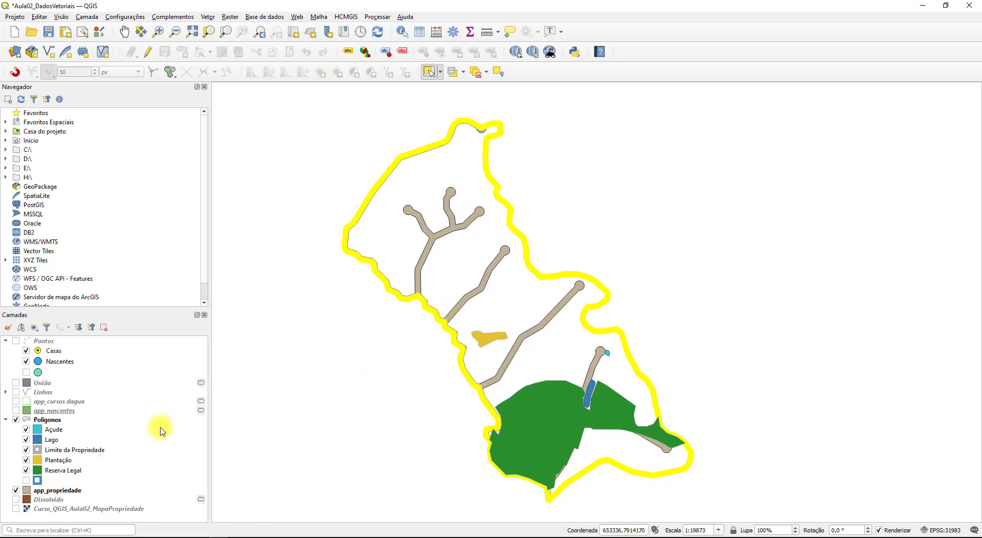
Open the attribute table of app_propriedade and start the Field Calculator for it.
left_click(60, 491)
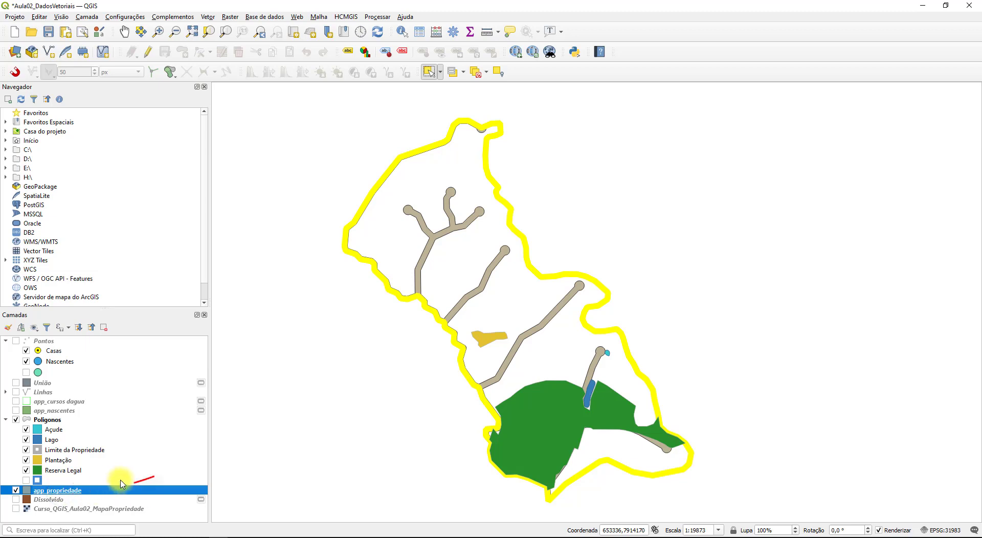
right_click(60, 495)
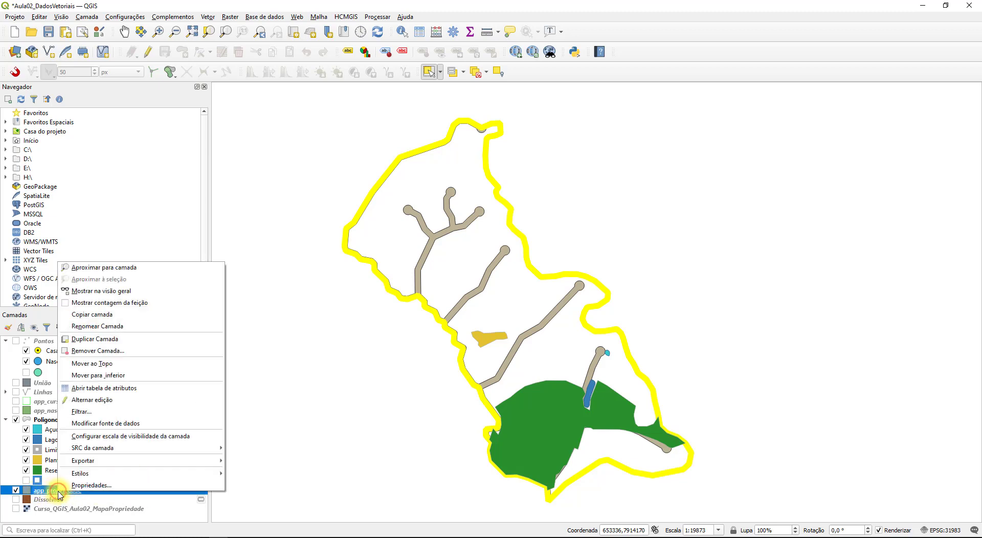
left_click(132, 390)
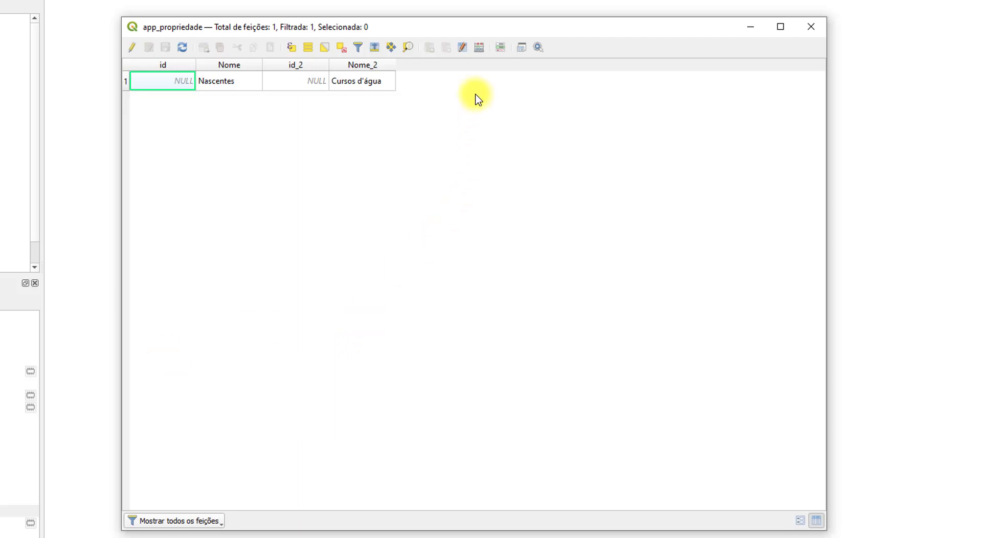
left_click(480, 48)
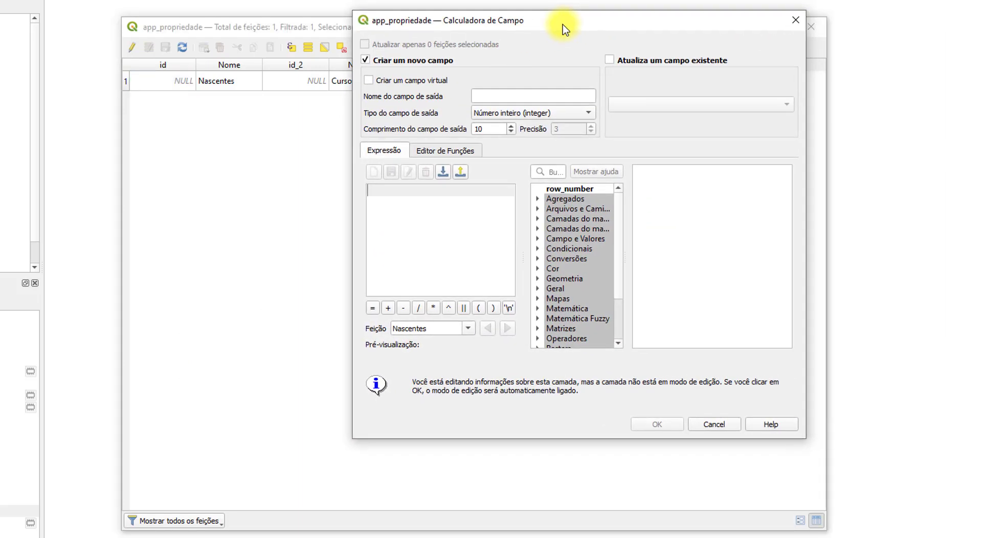
left_click_drag(564, 28, 557, 33)
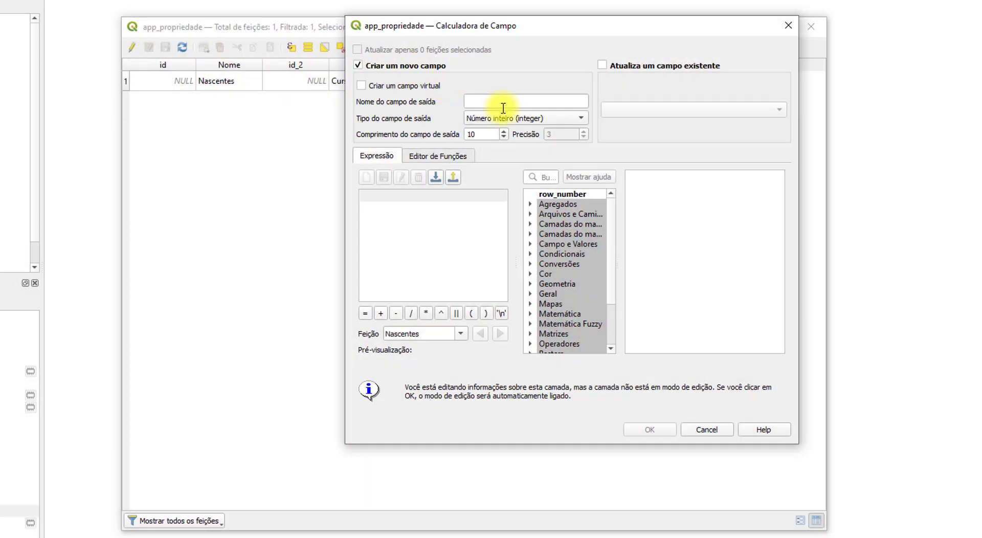
Define a new output field named area_m² as a decimal number (real) with length 15 and precision 3.
left_click(506, 101)
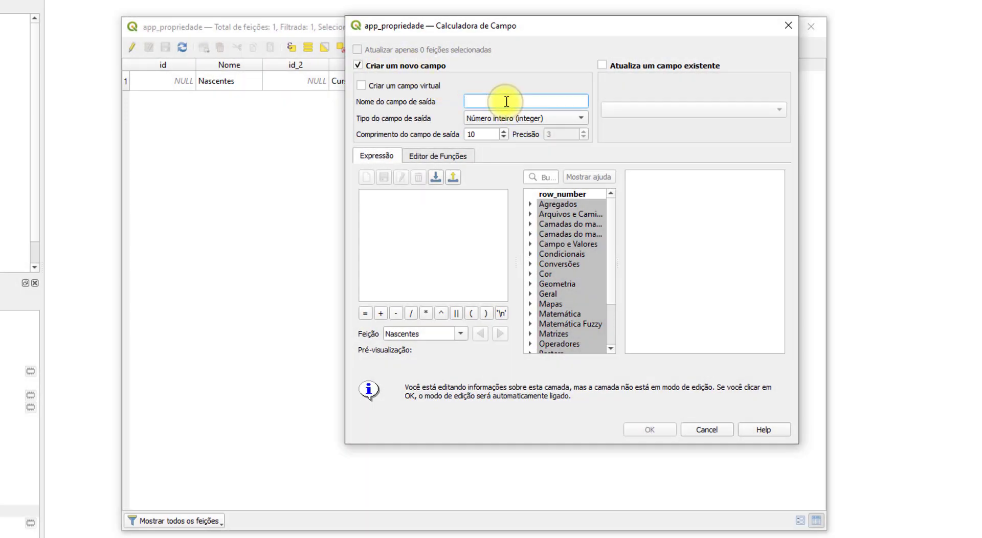
type("area")
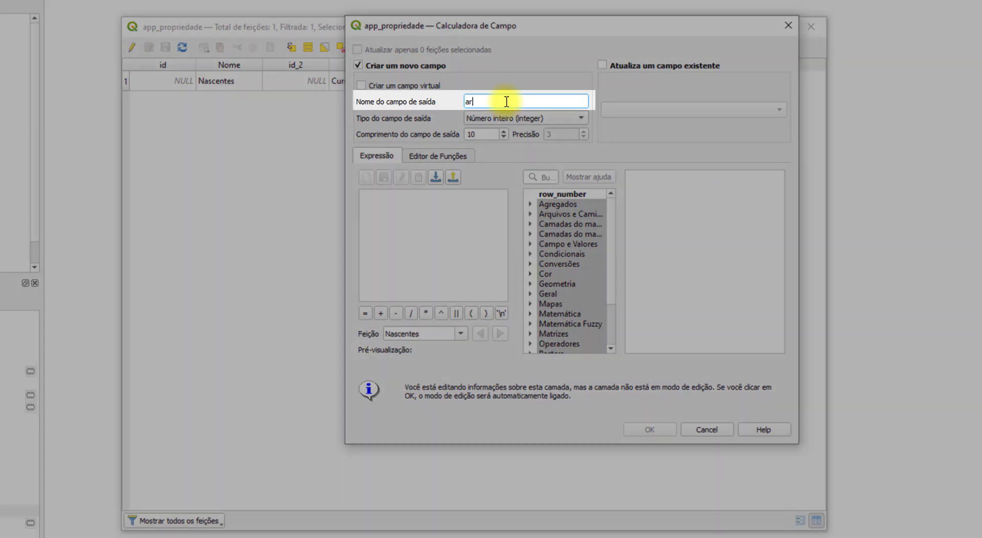
type("_ha")
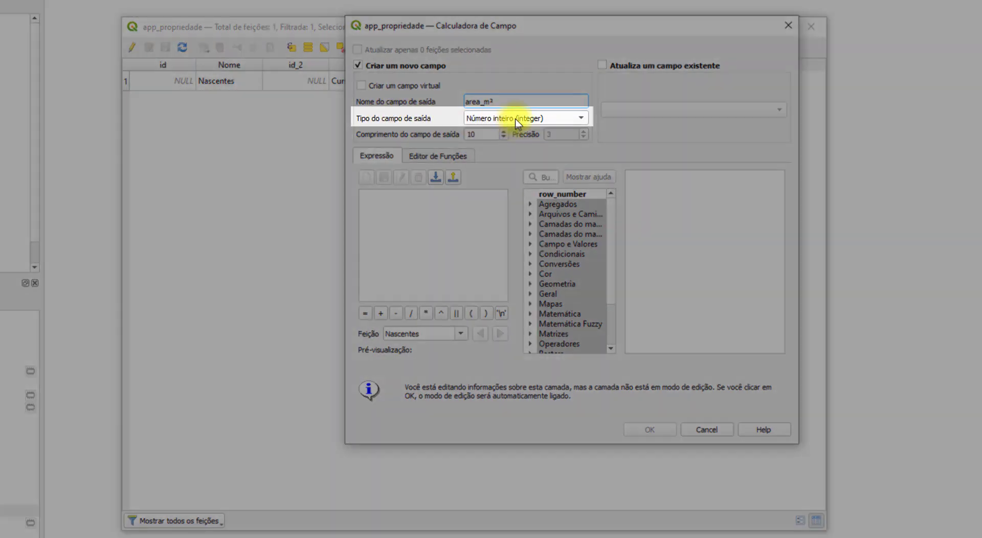
left_click(516, 118)
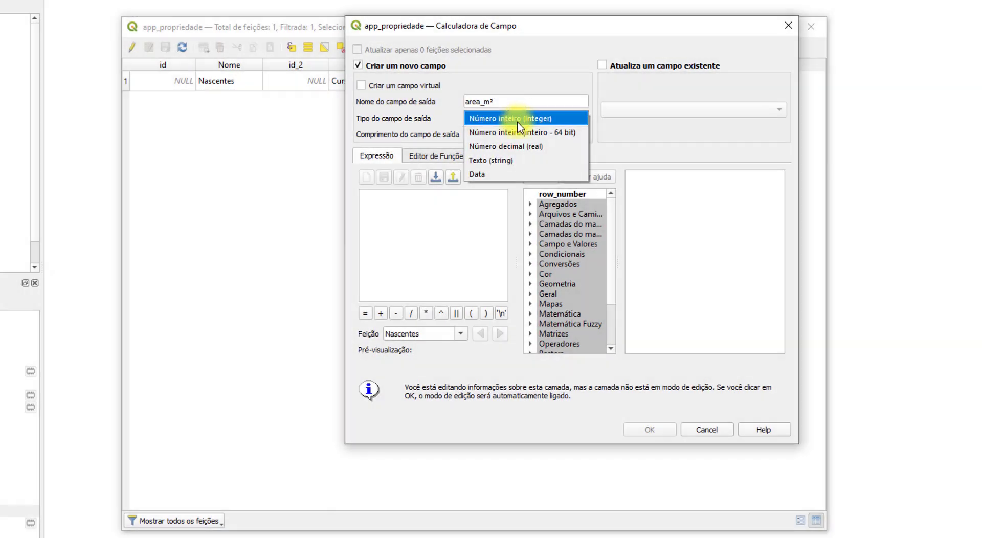
left_click(536, 152)
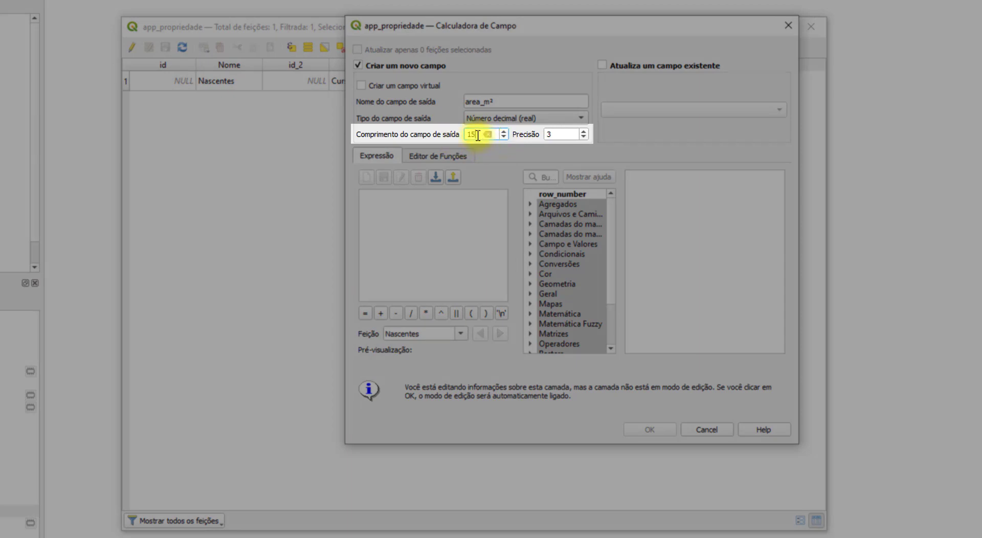
left_click(560, 132)
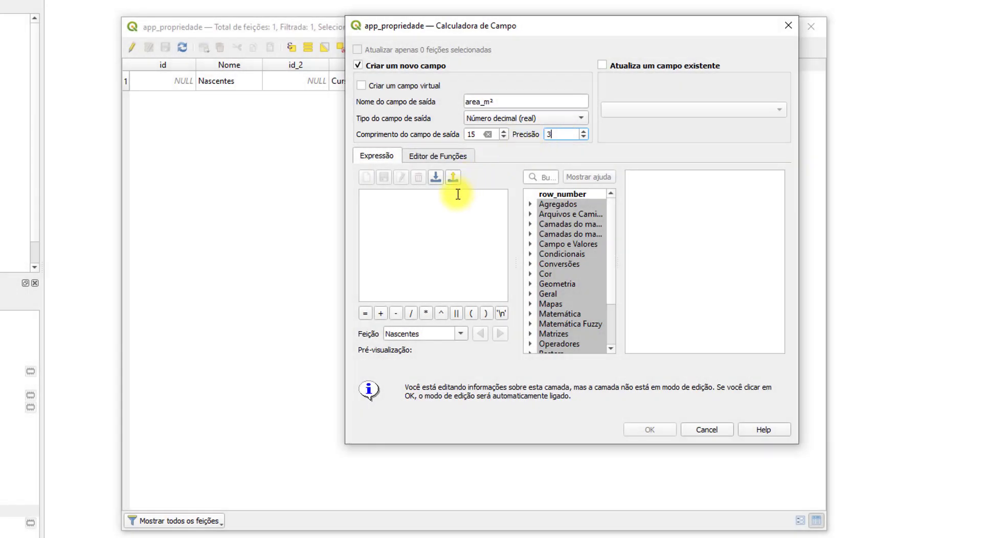
Set the field's expression to the geometry function $area and create the calculated field.
left_click(457, 194)
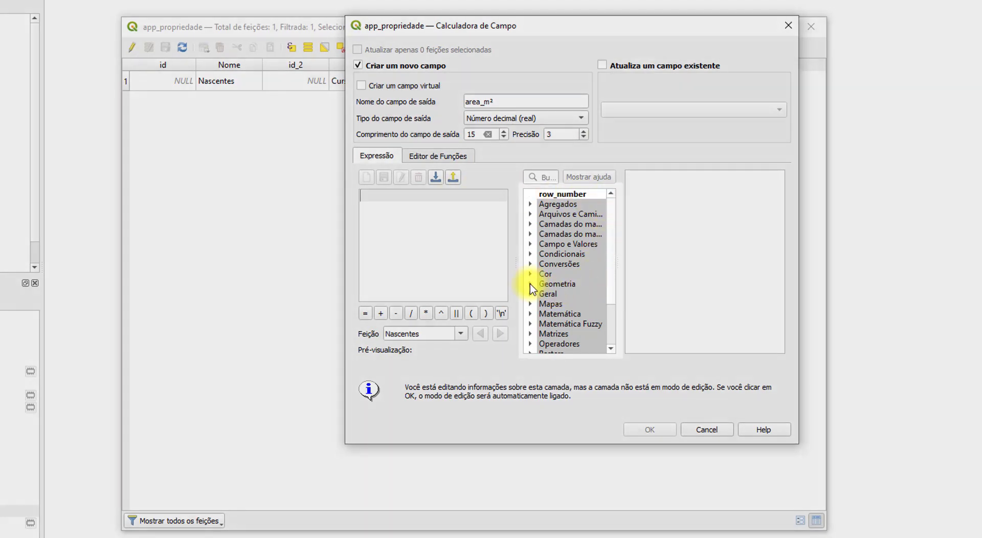
left_click(530, 284)
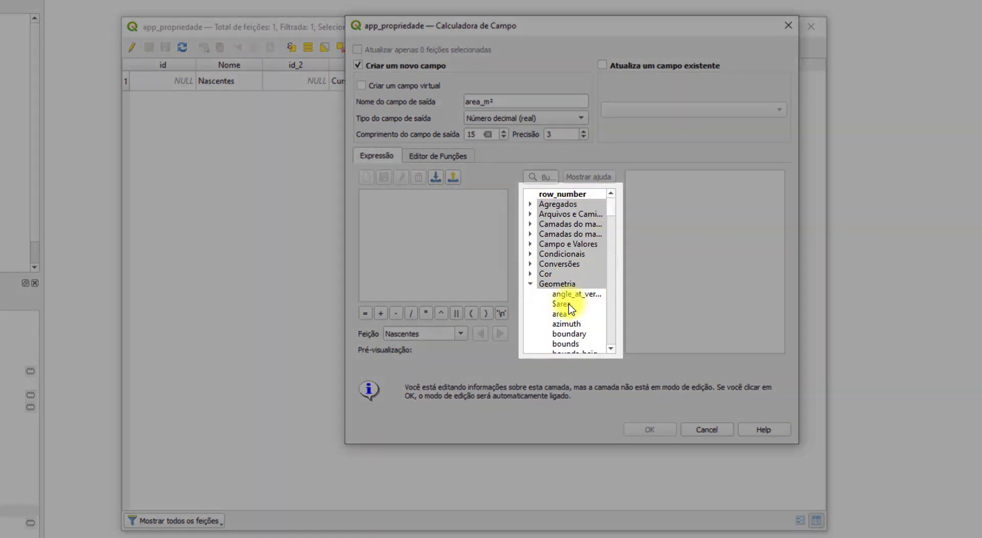
left_click(569, 304)
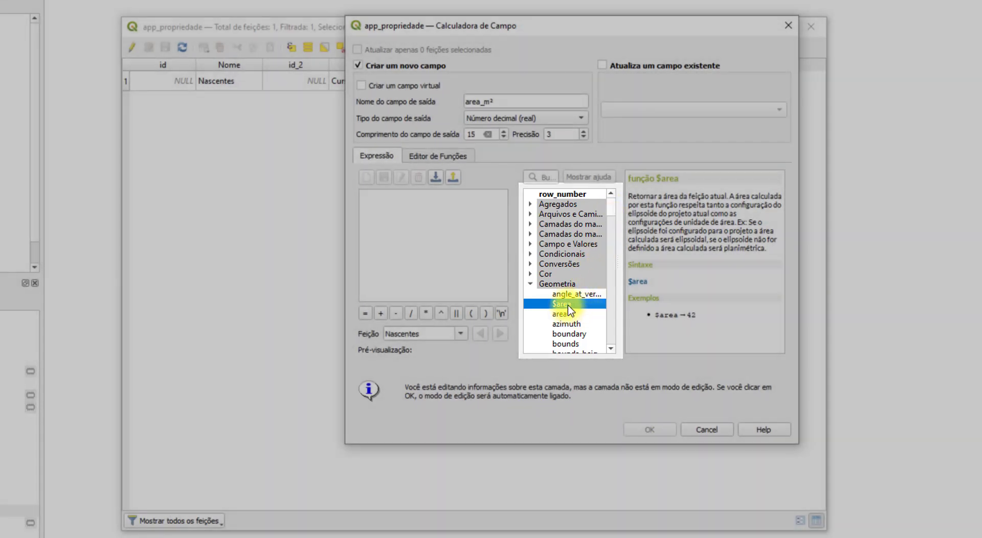
double_click(566, 305)
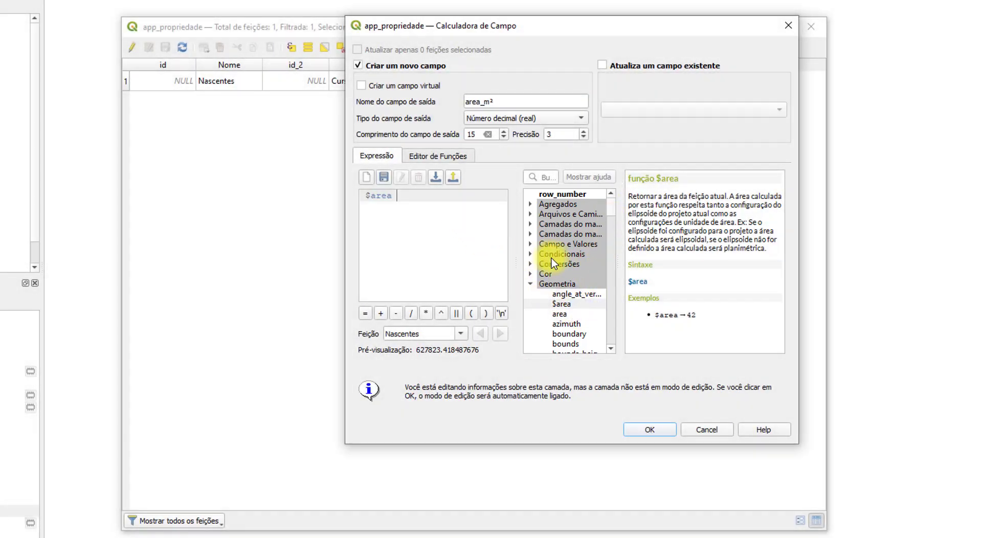
left_click_drag(634, 33, 753, 24)
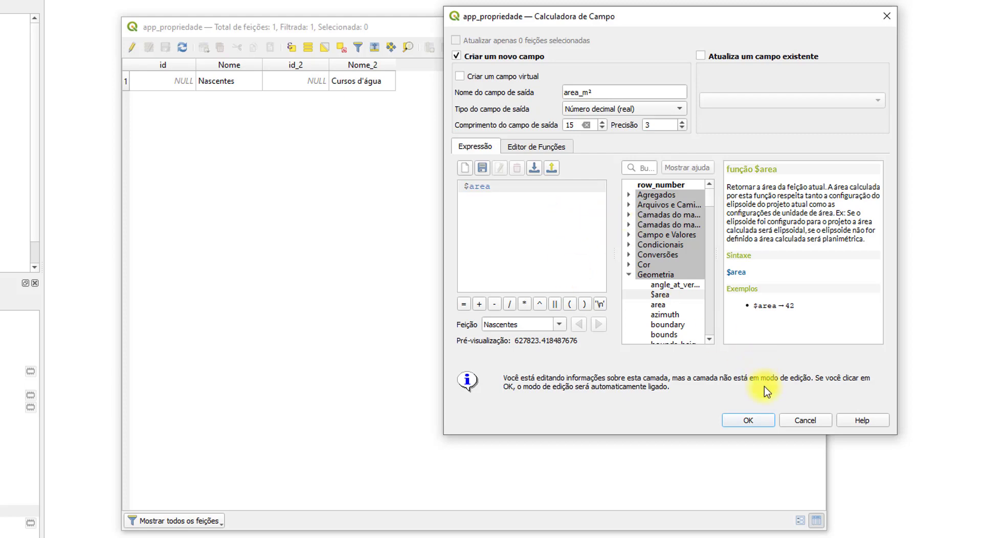
left_click(748, 420)
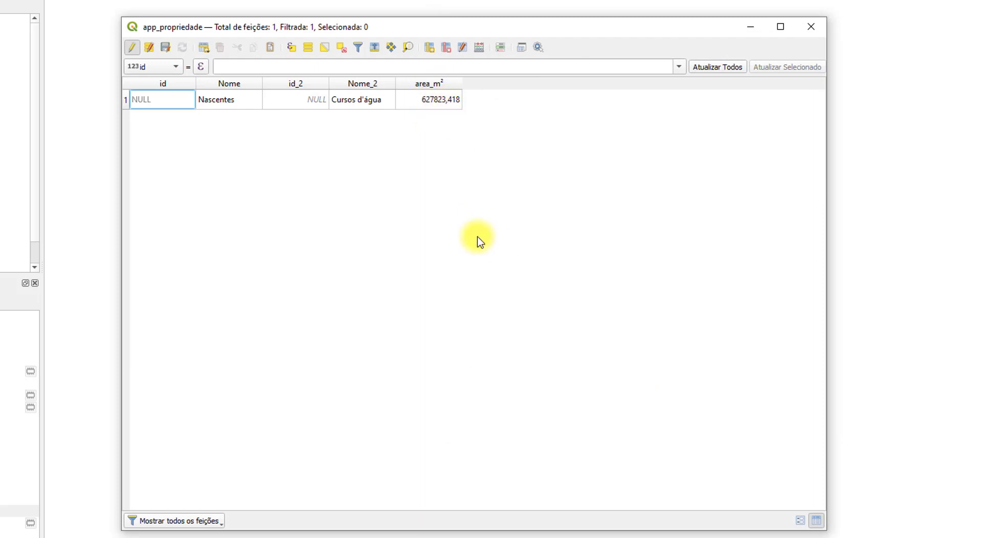
Start another field calculation and define a new decimal (real) field named area_ha with length 10 and precision 4.
left_click(481, 49)
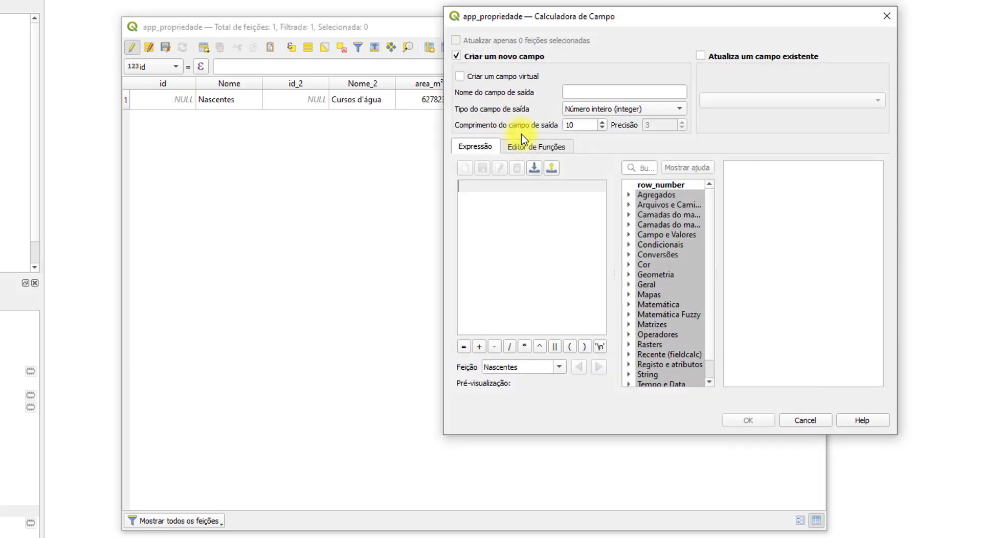
left_click(585, 89)
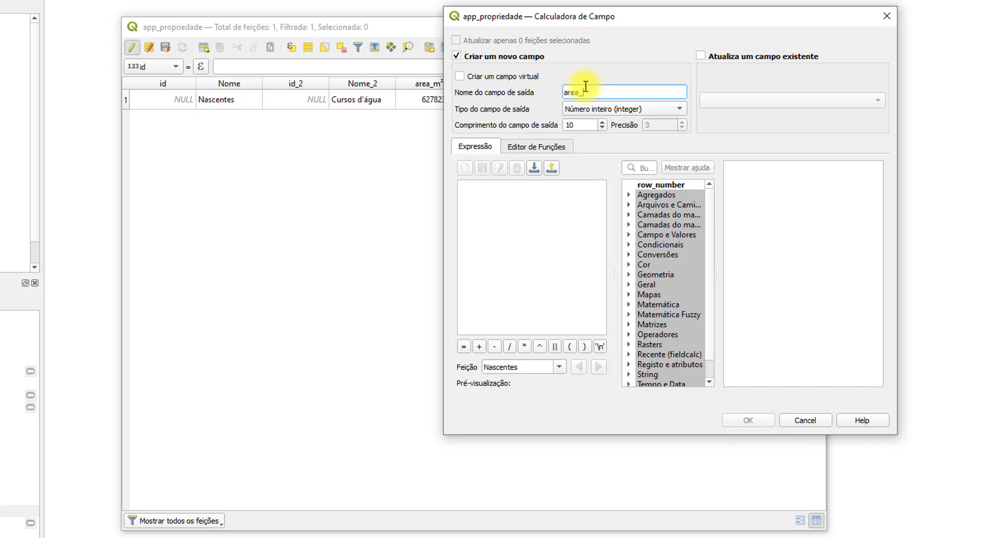
left_click(642, 109)
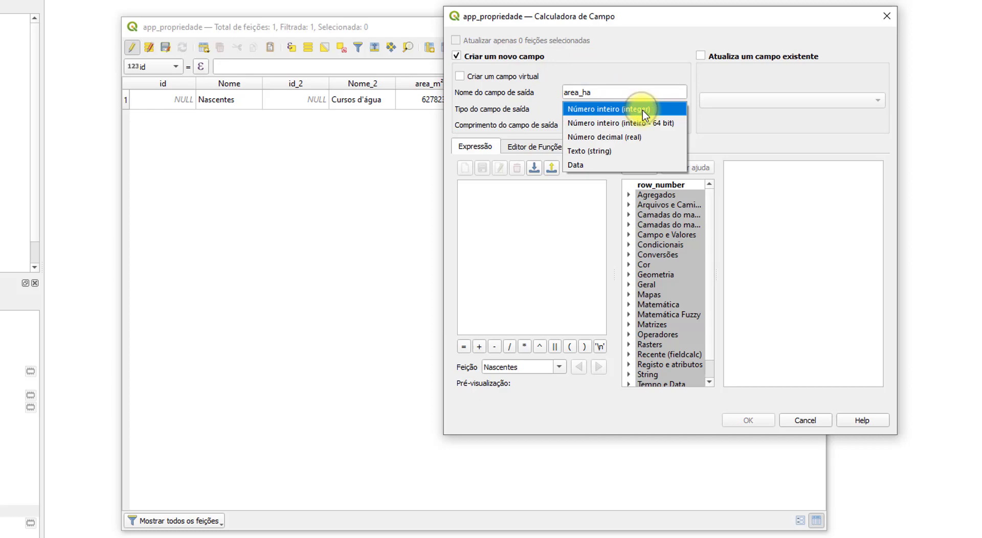
left_click(646, 143)
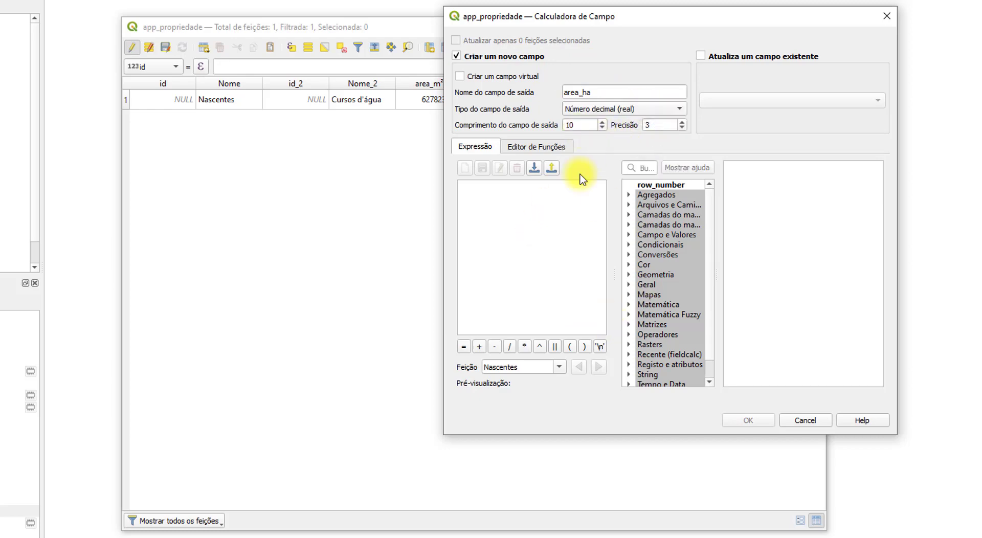
left_click(575, 125)
left_click_drag(629, 16, 529, 130)
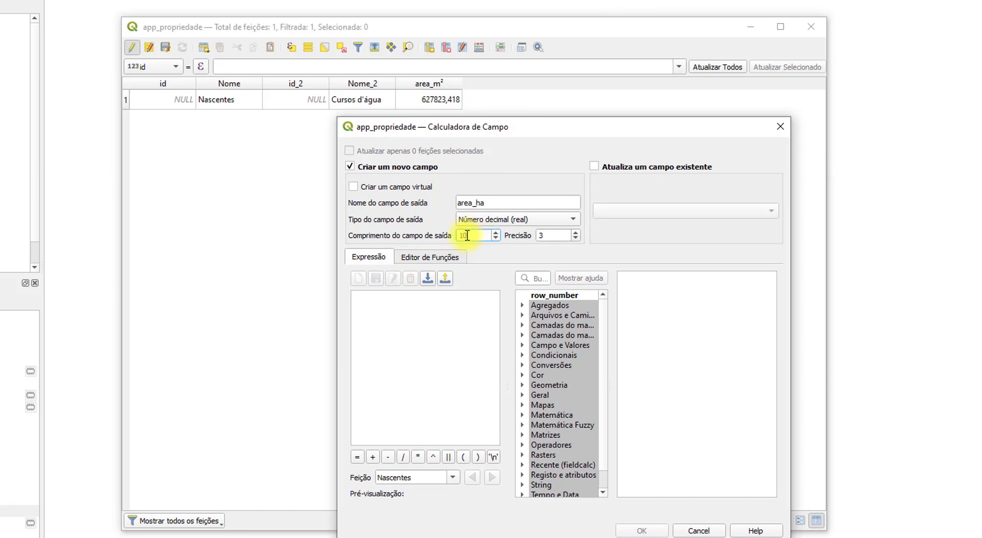
key("Tab")
type("4")
left_click_drag(598, 136, 757, 89)
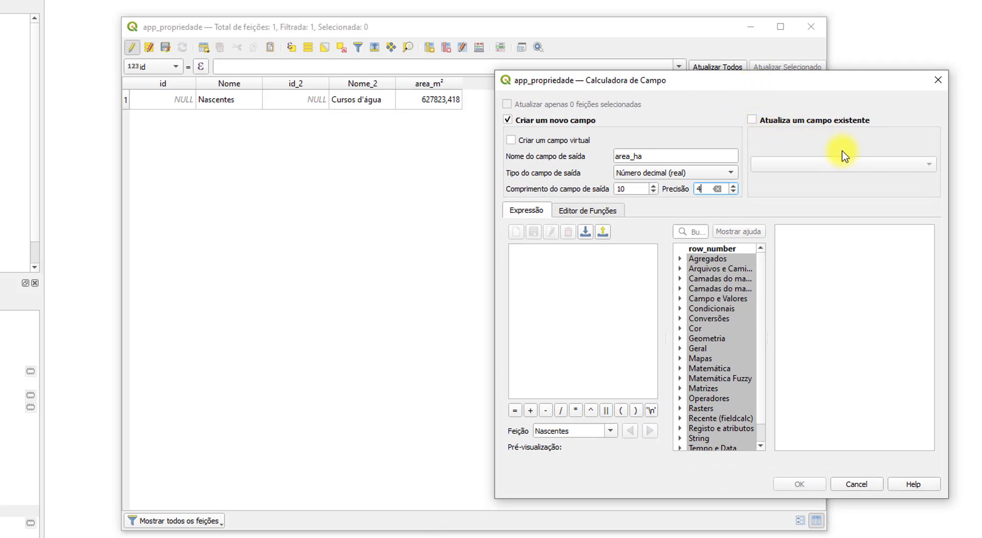
Build the expression $area / 10000 for the area_ha field.
left_click(584, 256)
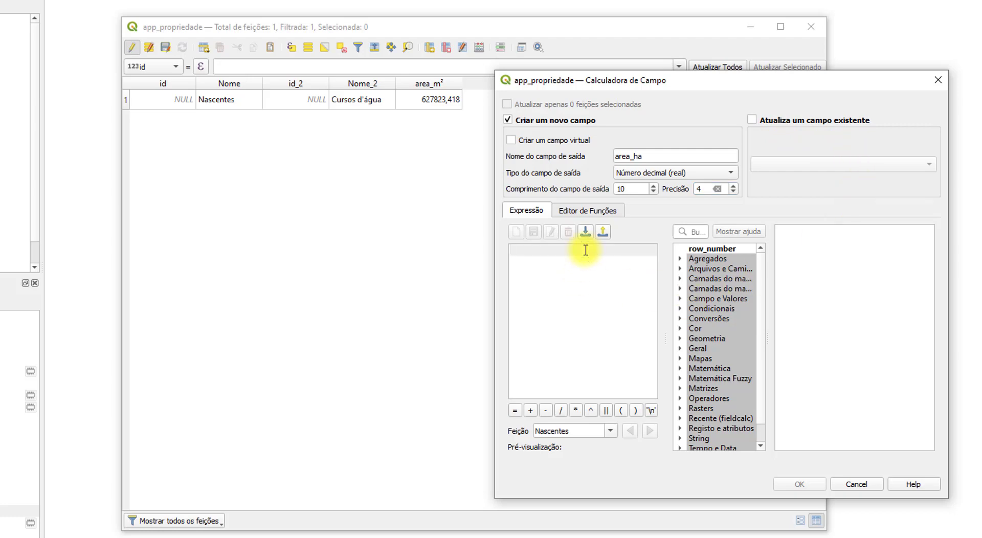
left_click(680, 338)
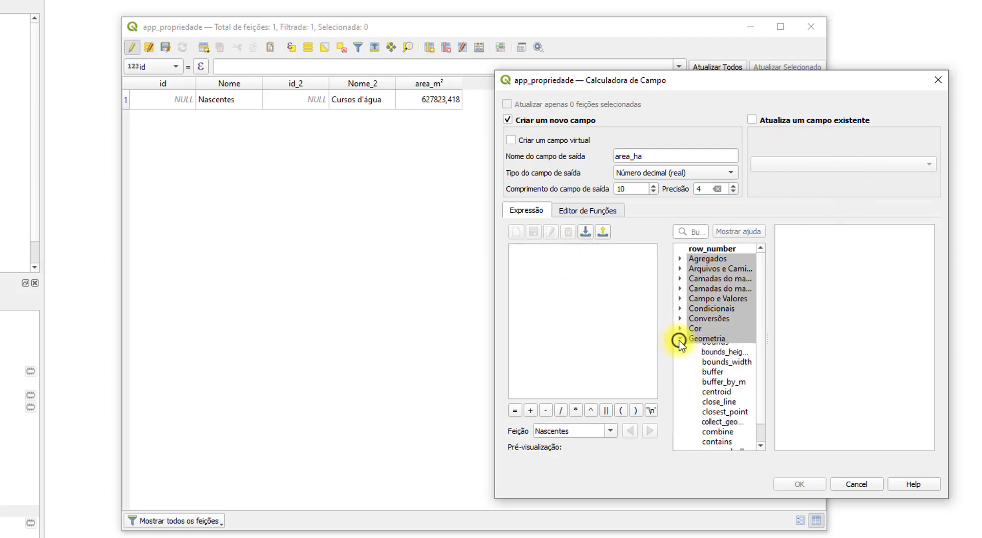
double_click(711, 358)
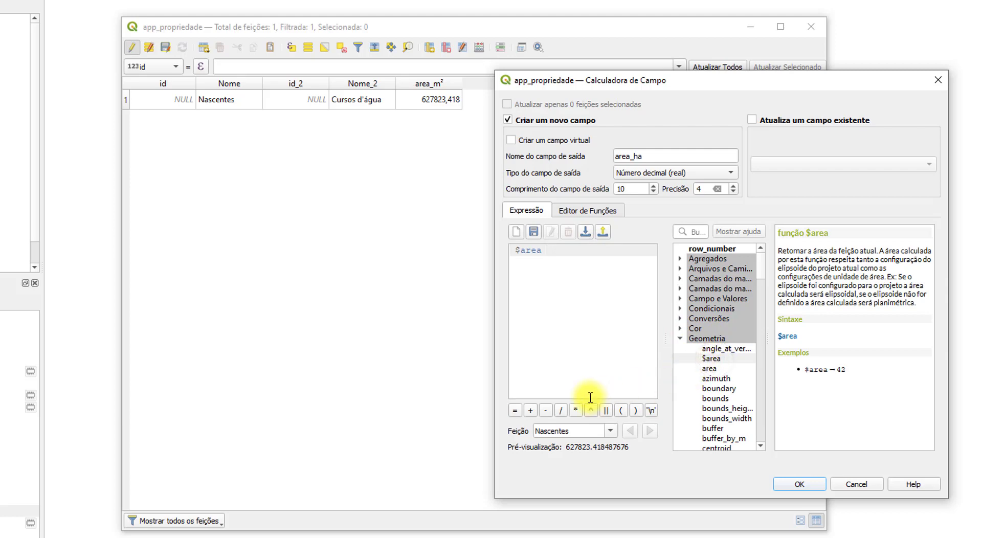
left_click(561, 410)
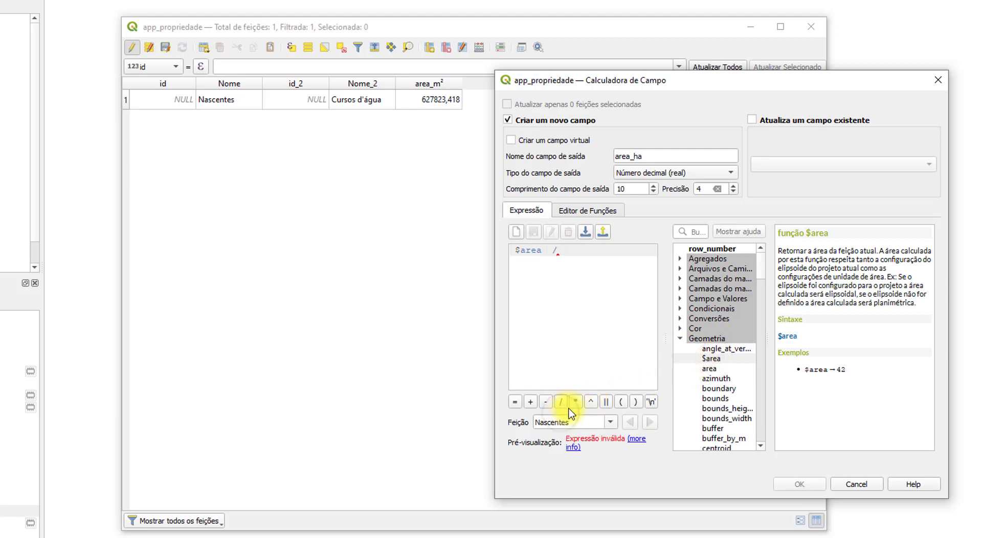
type("10000")
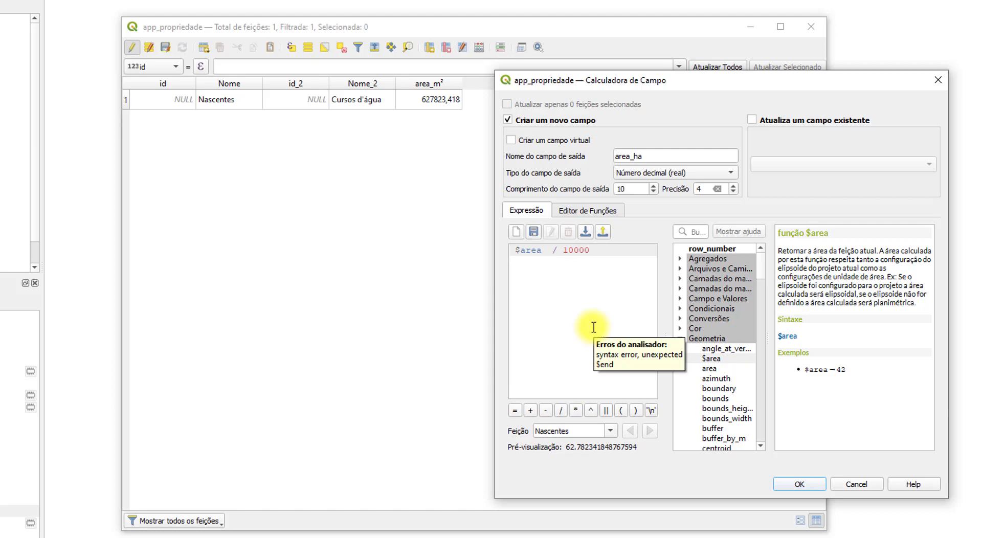
left_click(593, 327)
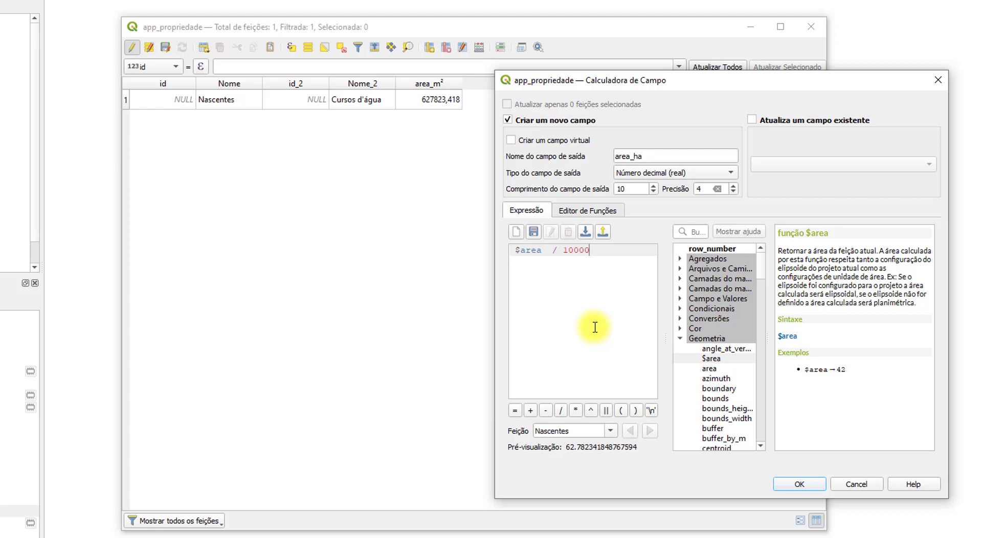
Create the calculated area_ha field, save the app_propriedade layer edits and leave editing mode.
left_click(799, 483)
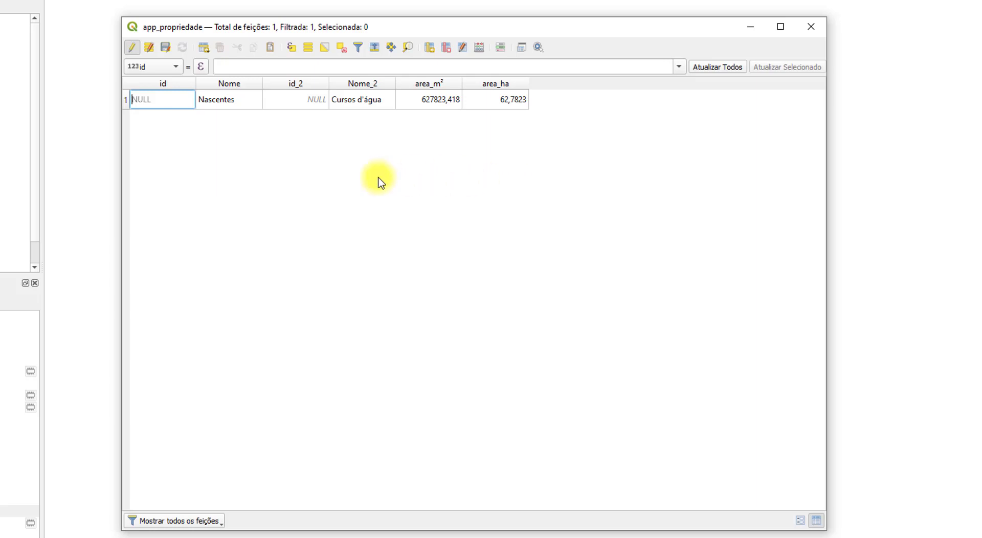
left_click(133, 49)
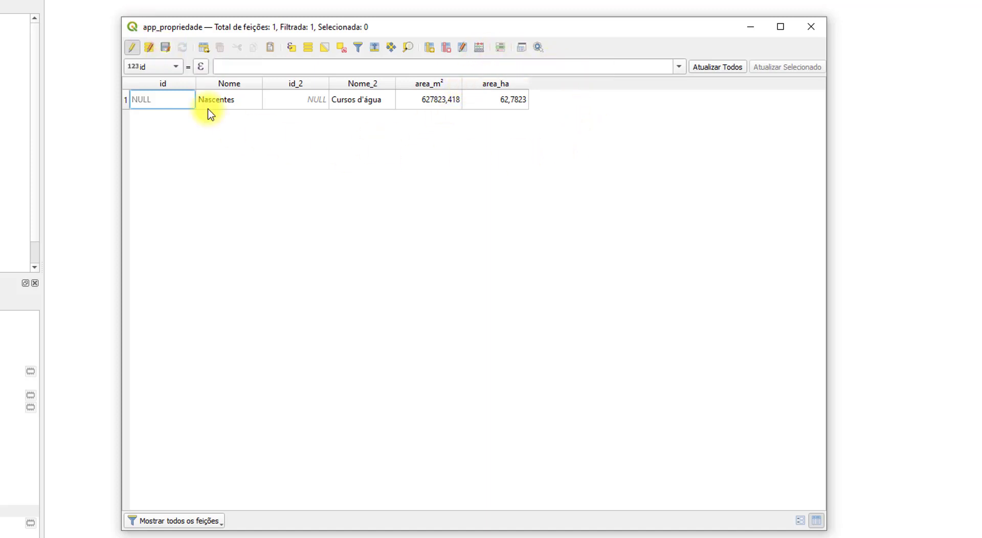
left_click(138, 47)
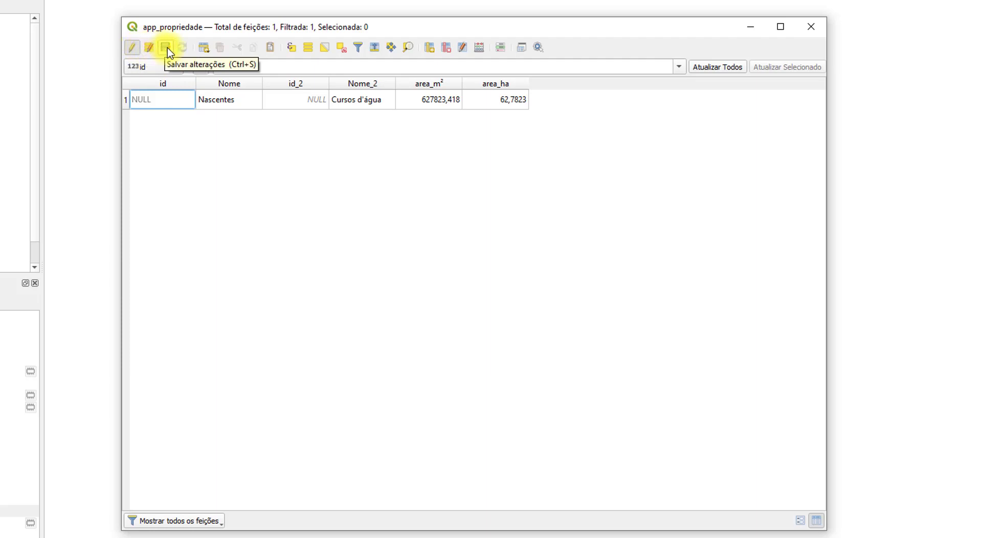
left_click(166, 48)
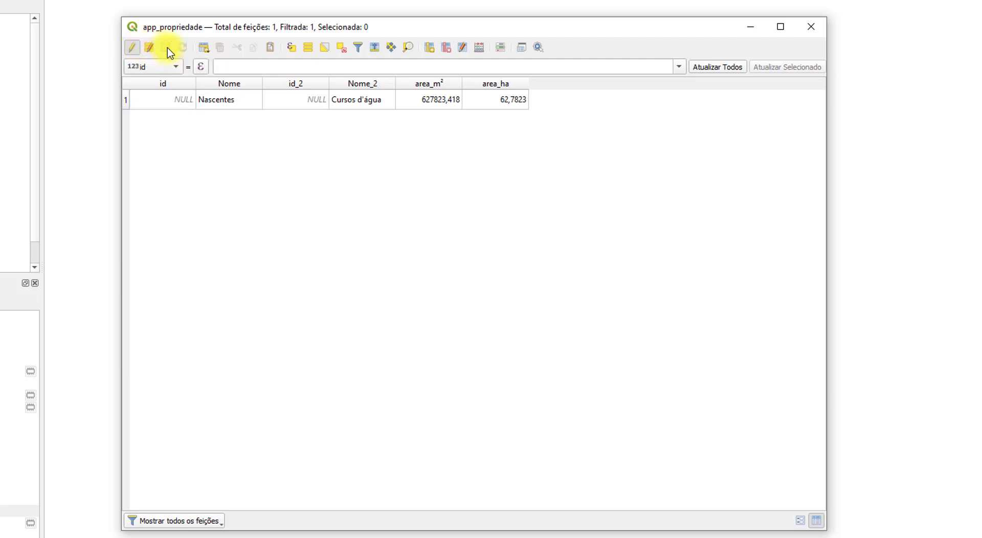
left_click(134, 48)
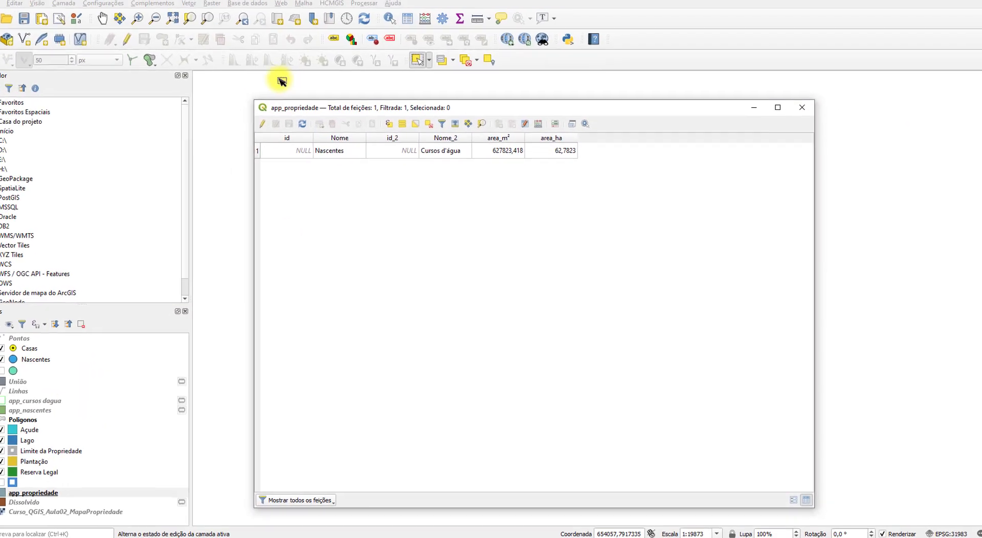
In the attribute table of the Polígonos layer, widen the Nome column and deselect all features.
left_click_drag(262, 104, 369, 317)
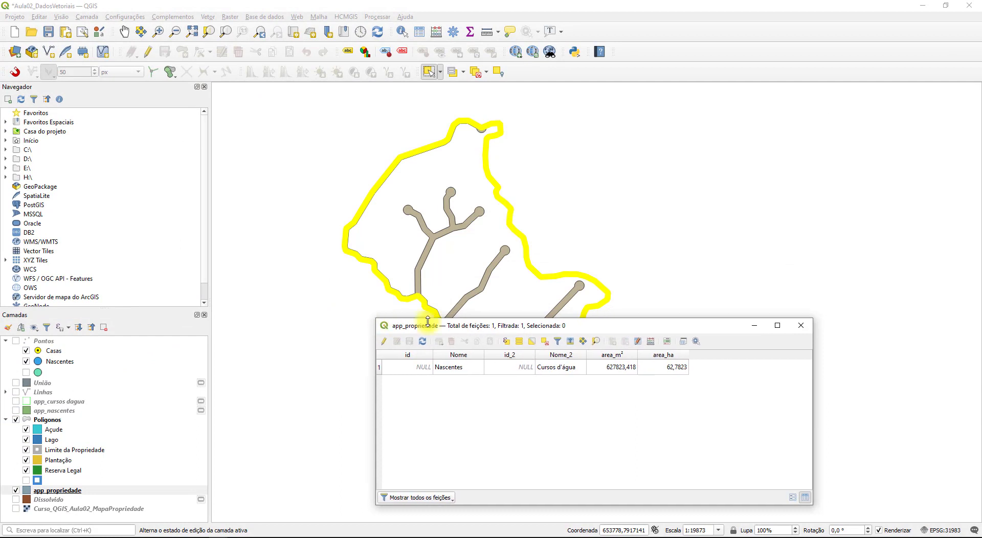
left_click_drag(511, 325, 639, 103)
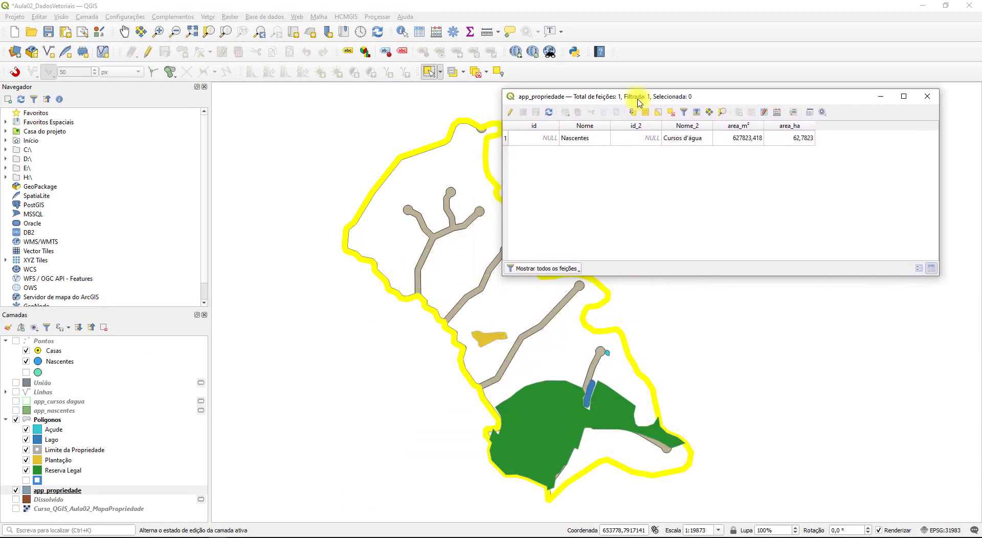
right_click(52, 422)
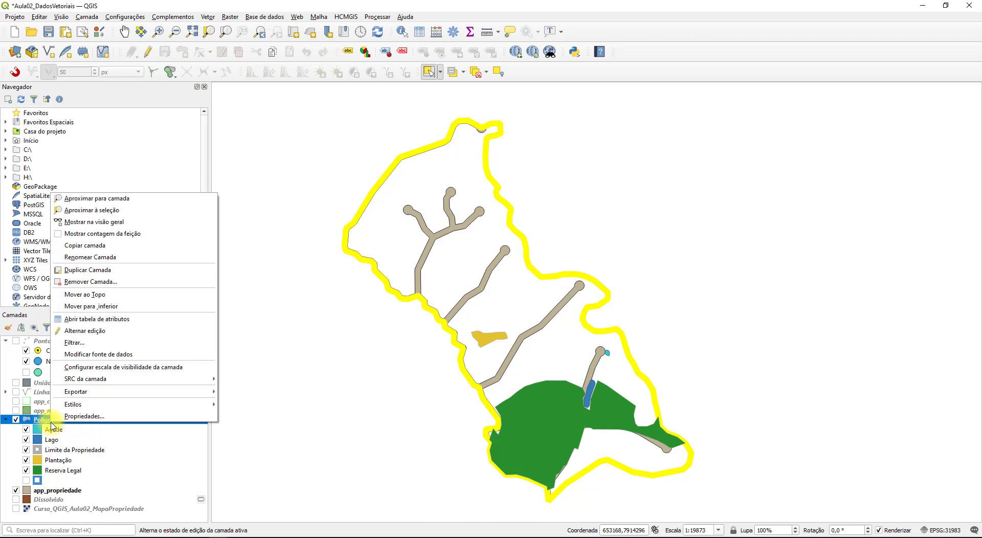
left_click(105, 318)
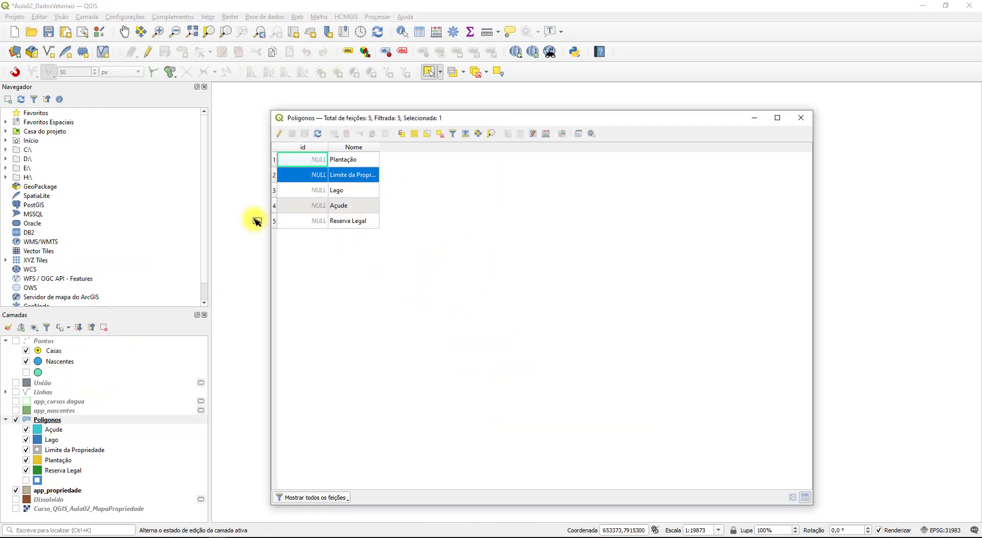
left_click_drag(271, 112, 241, 180)
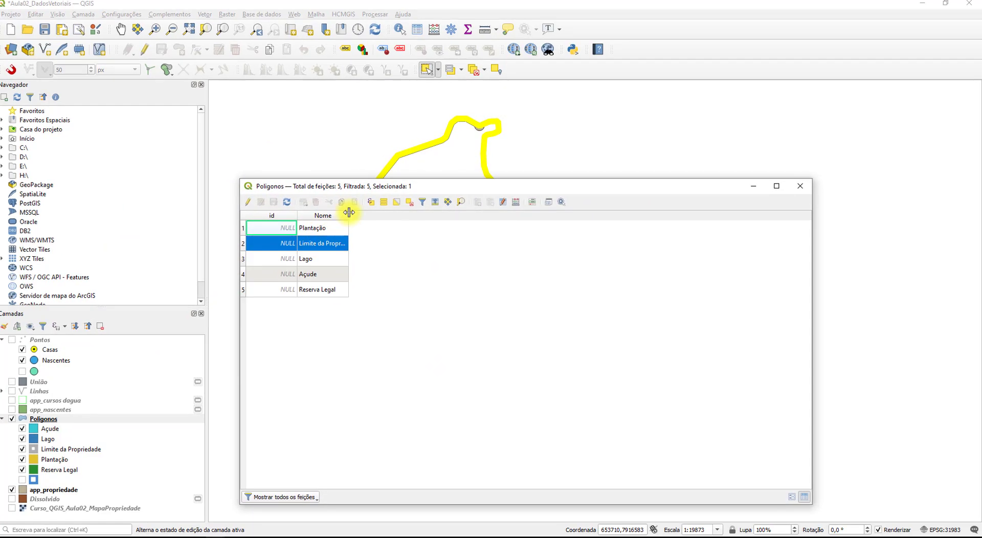
left_click_drag(348, 212, 384, 214)
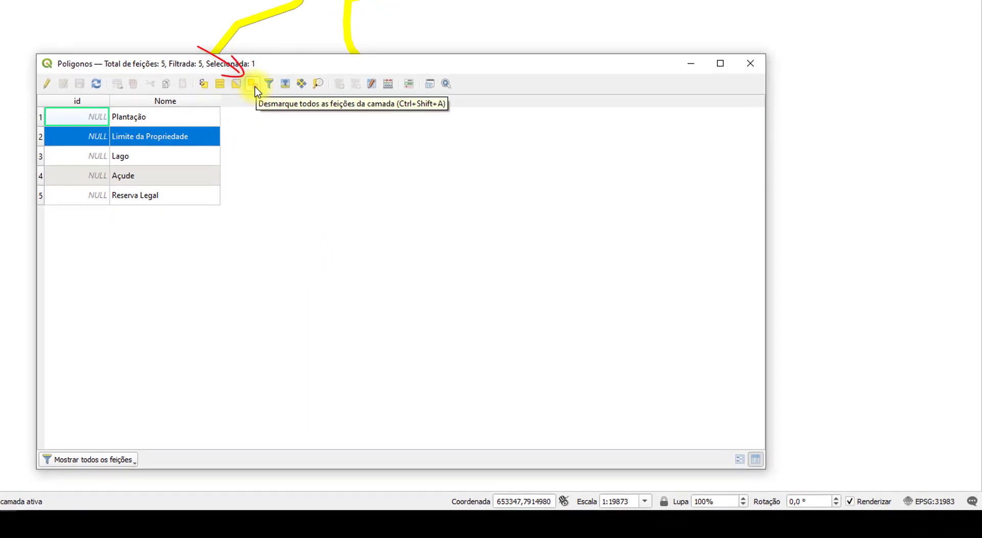
left_click(253, 84)
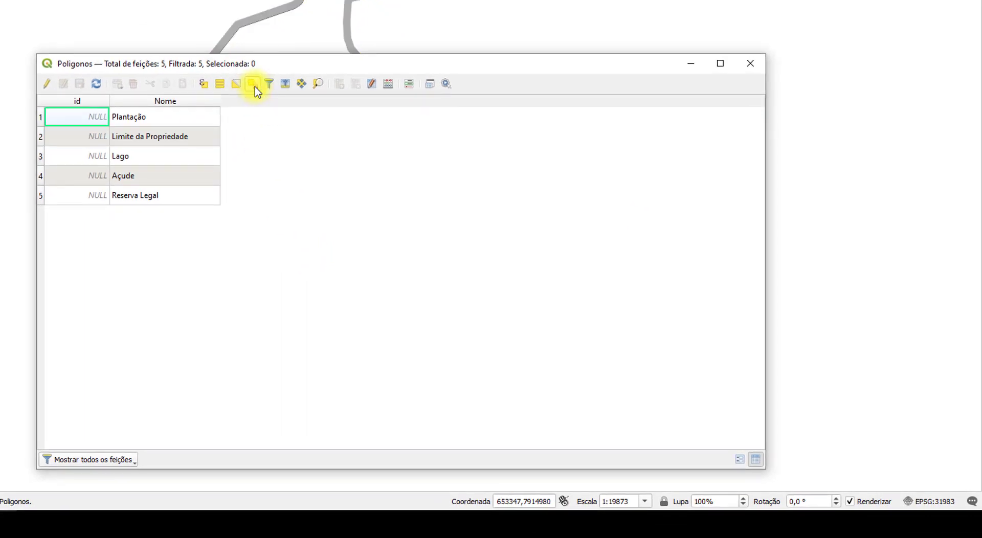
Start a field calculation for Polígonos and define a new decimal (real) field named area_m²) with length 15 and precision 3.
left_click(388, 84)
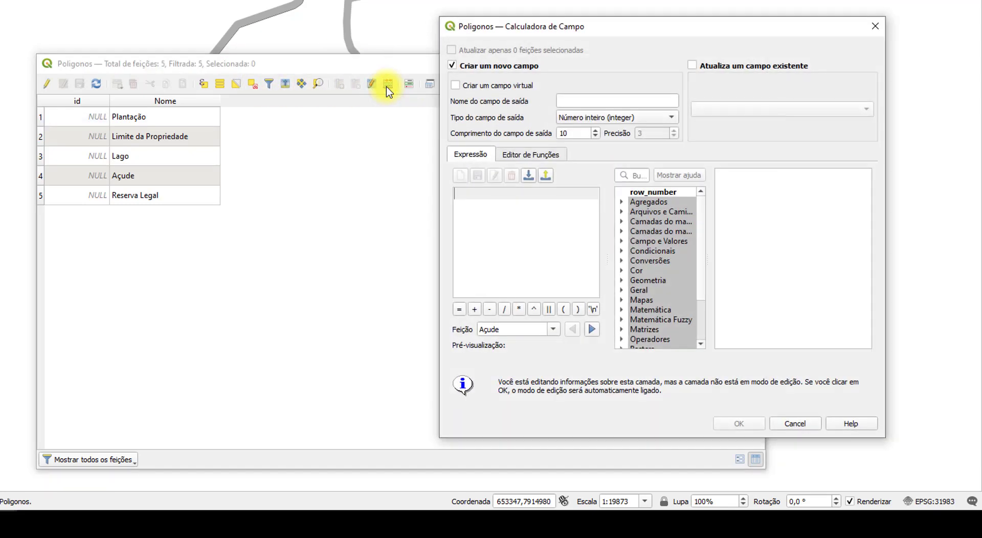
left_click(608, 100)
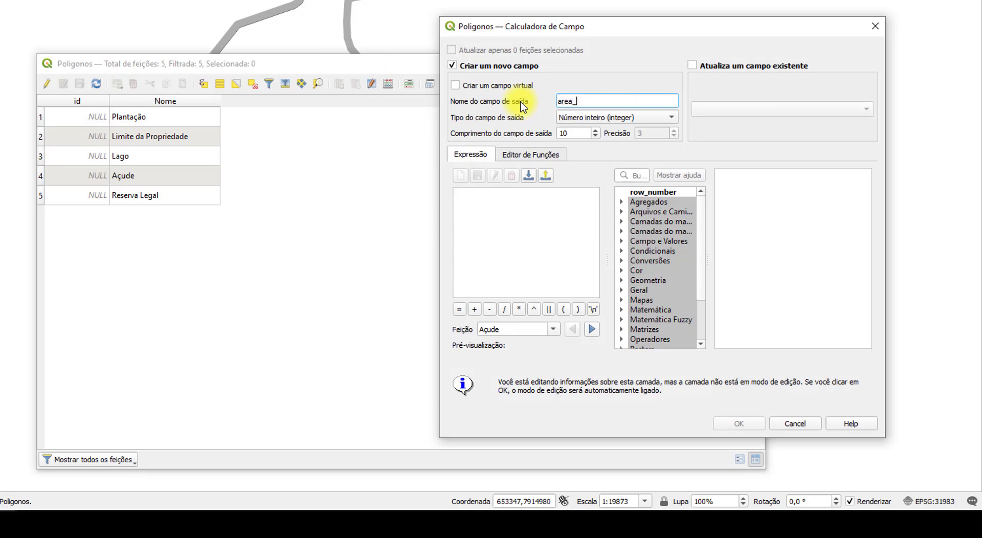
type("area_m²)")
left_click(581, 117)
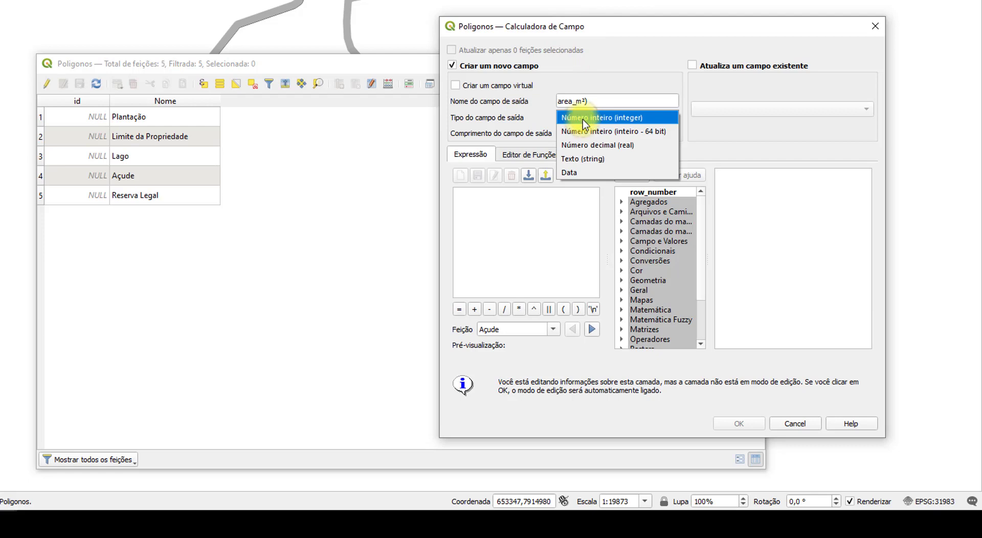
left_click(594, 147)
left_click(576, 134)
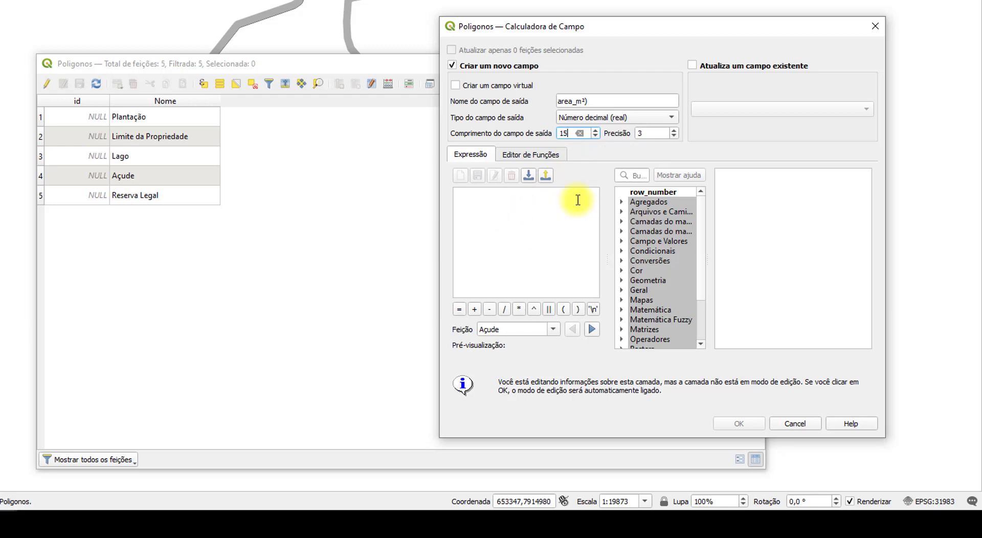
left_click(643, 133)
Set the expression to the geometry function $area and create the square-metre area field for the polygons.
left_click(525, 225)
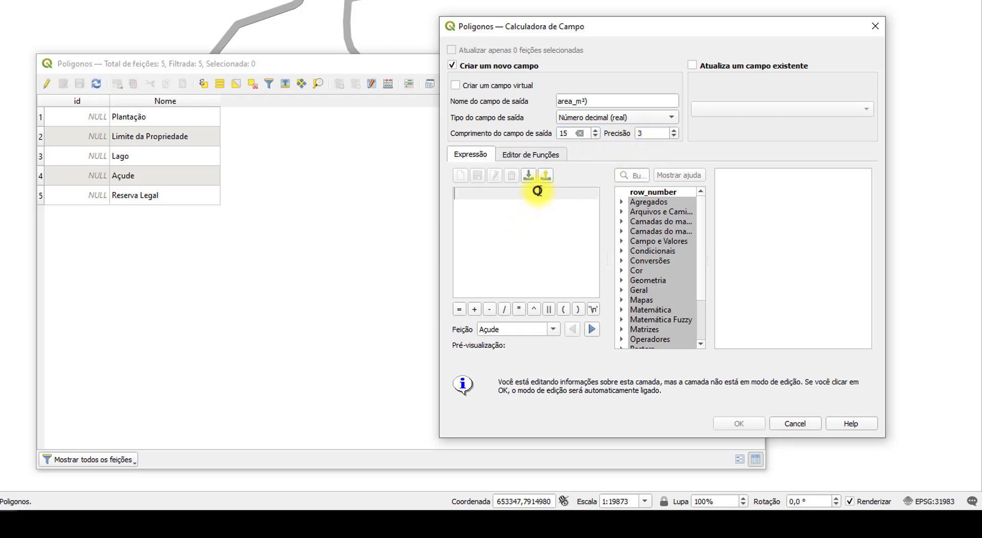
left_click(623, 280)
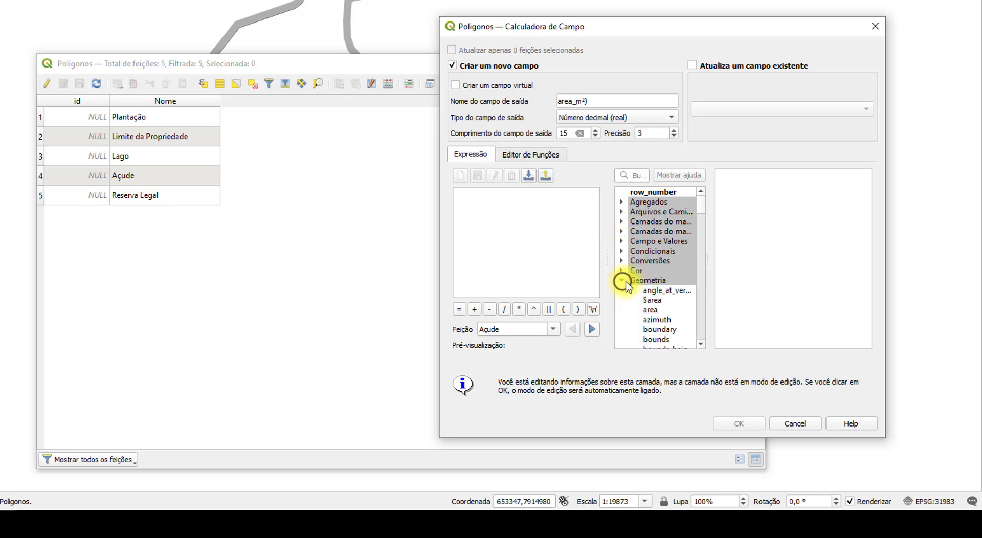
left_click(655, 300)
double_click(654, 300)
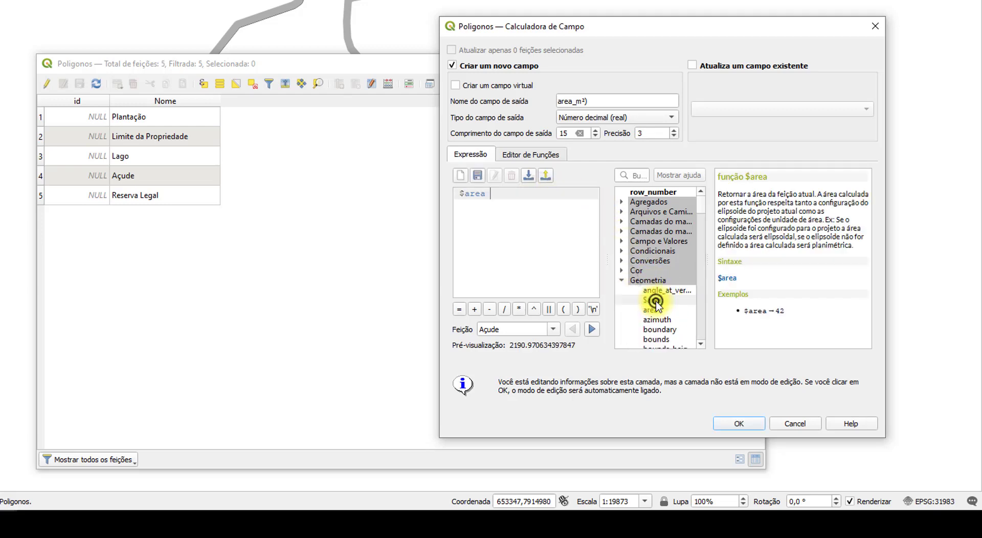
left_click(740, 423)
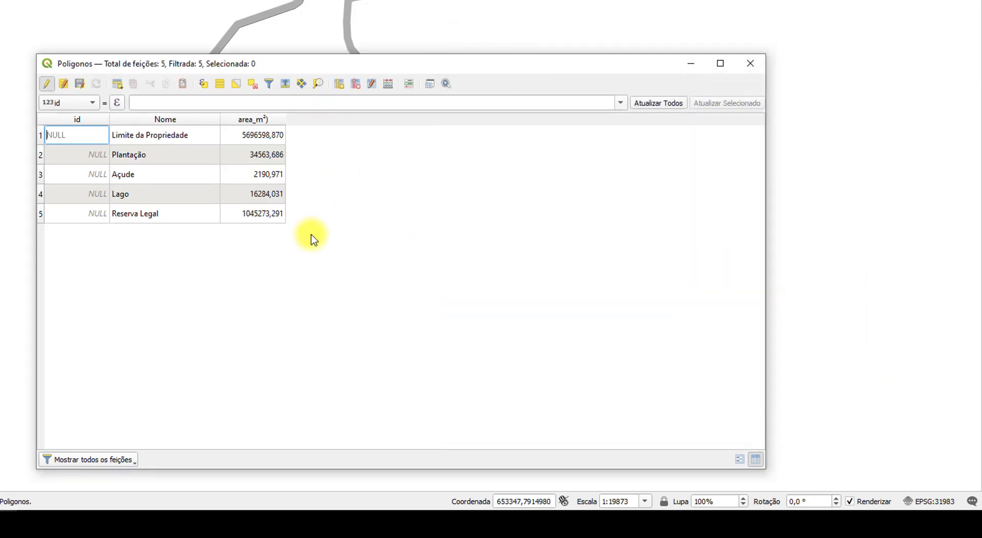
Start another field calculation for Polígonos and define a decimal (real) field named area_ha with length 10 and precision 4.
left_click(394, 85)
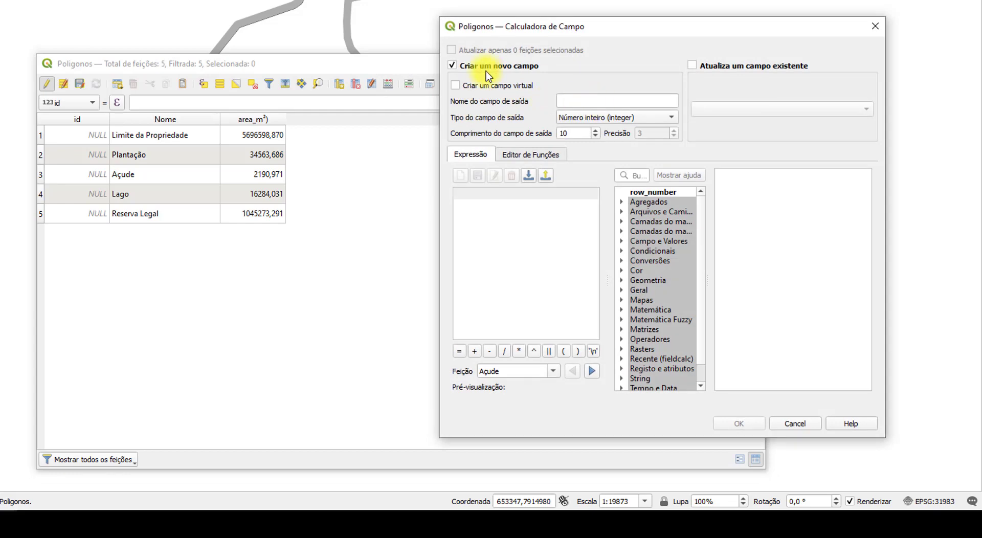
left_click(607, 101)
type("area_ha")
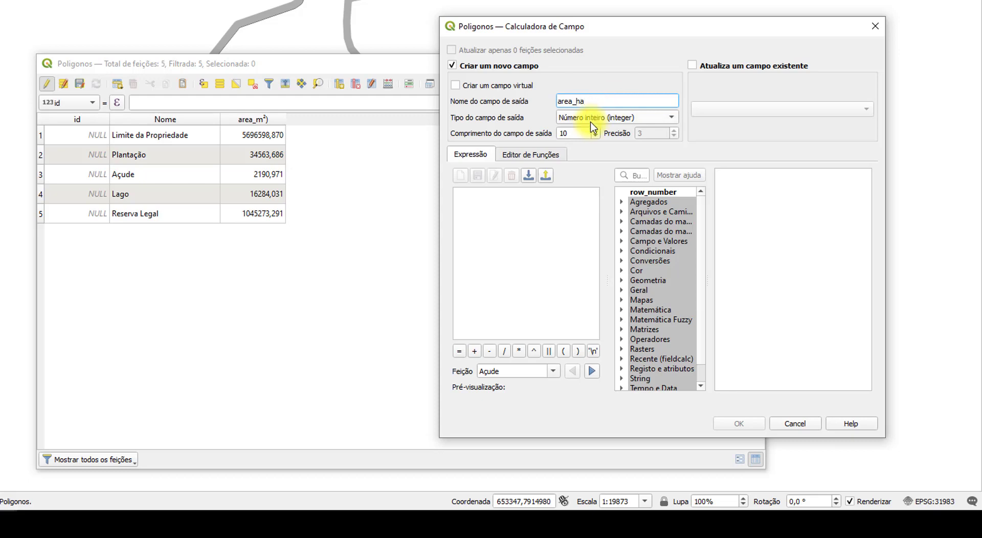
left_click(593, 119)
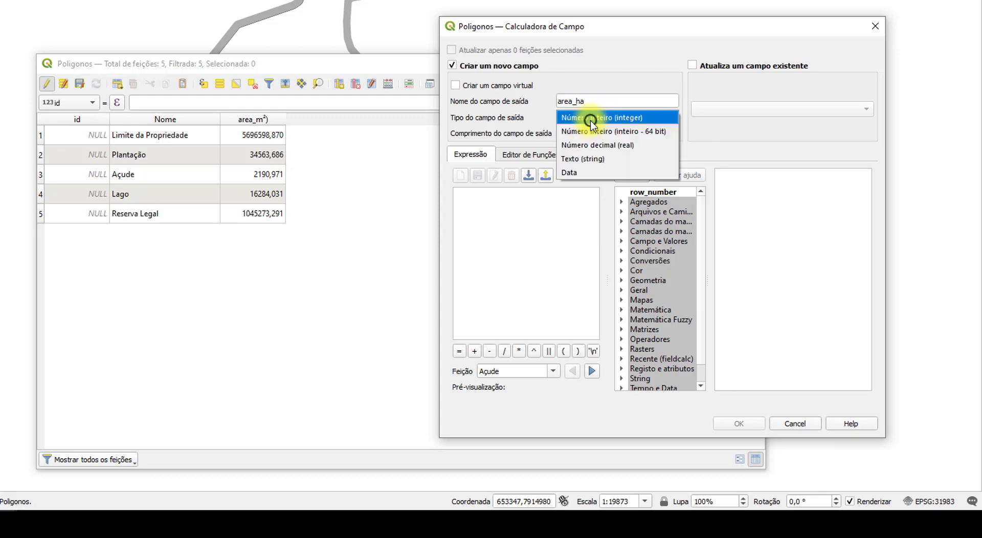
left_click(610, 145)
left_click(670, 130)
type("4")
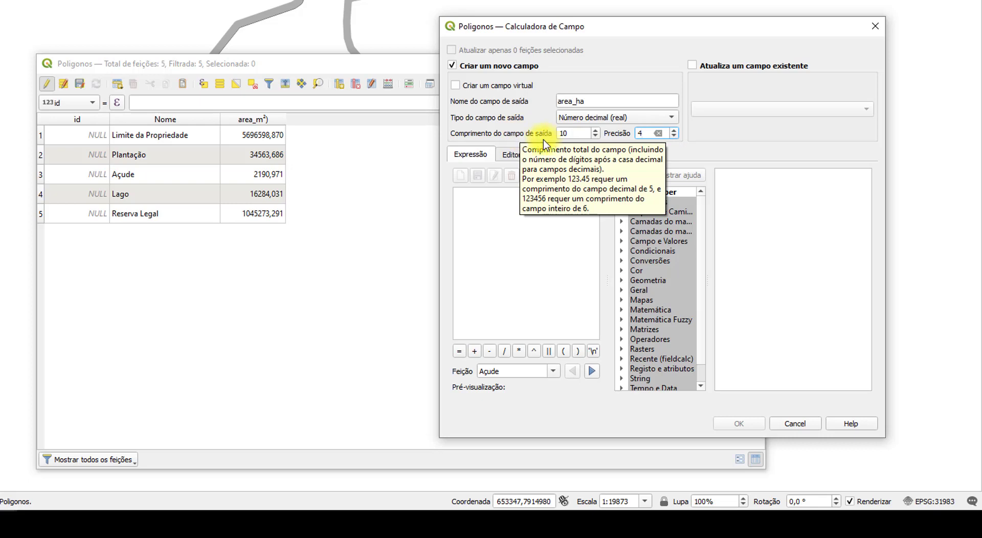
Build the expression $area / 10000 and create the hectare area field for the polygons.
left_click(542, 210)
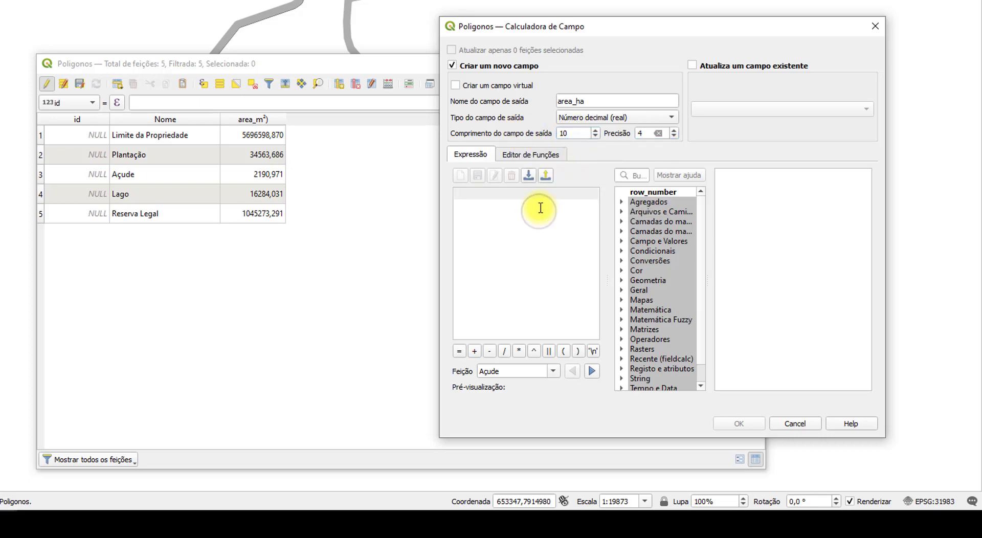
left_click(621, 280)
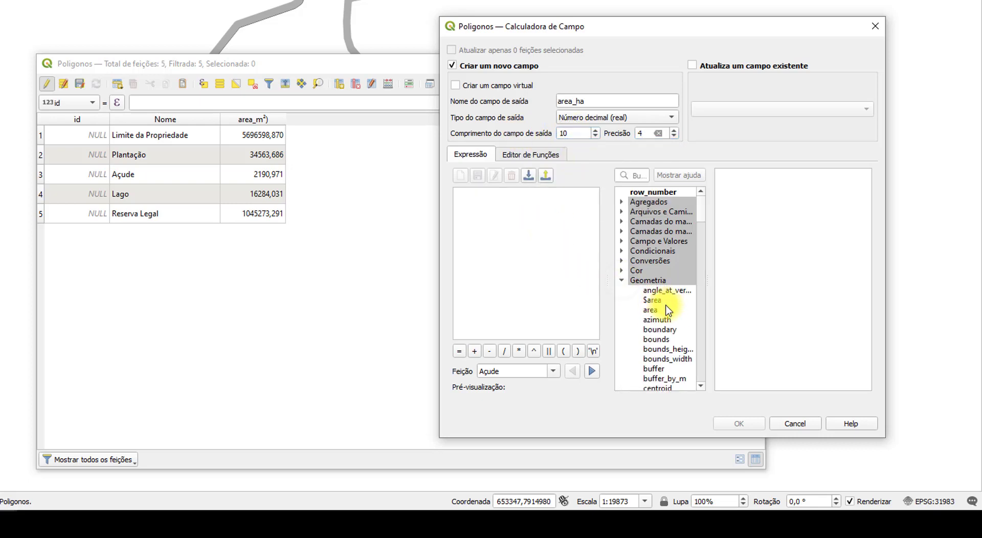
double_click(660, 302)
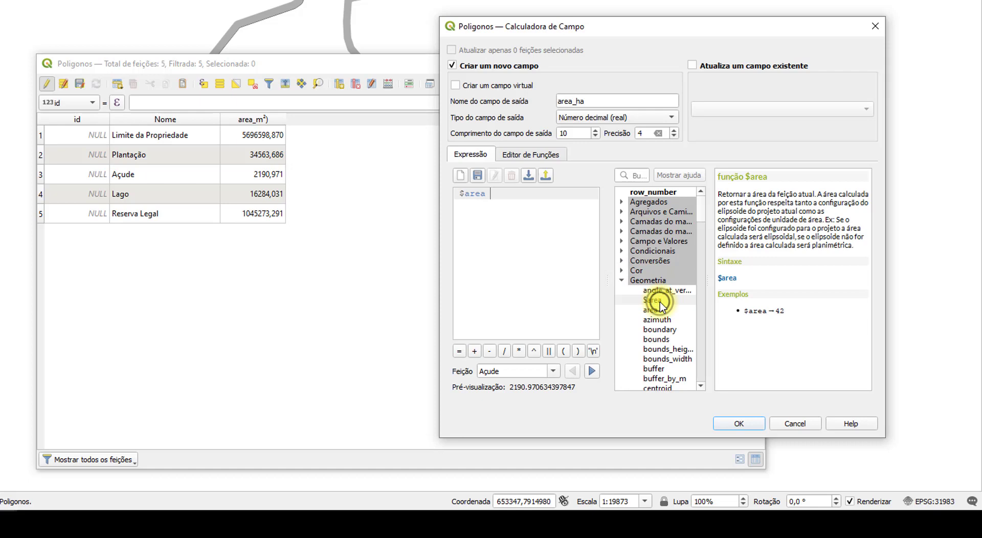
left_click(504, 353)
type("10000")
left_click(739, 423)
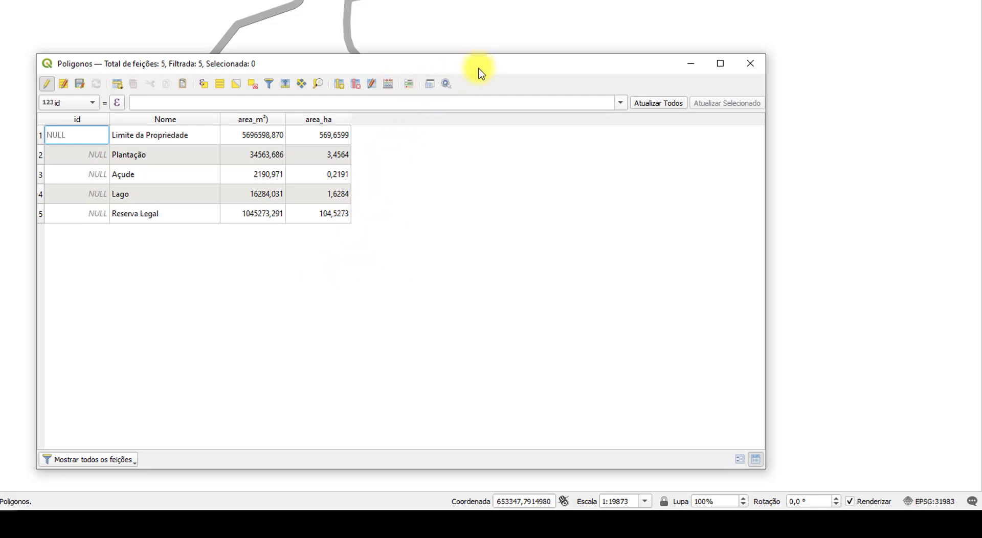
Switch to the Notepad note and delete the calculation line below the formula (APP x 100) / PROPRIEDADE.
left_click_drag(476, 71, 462, 27)
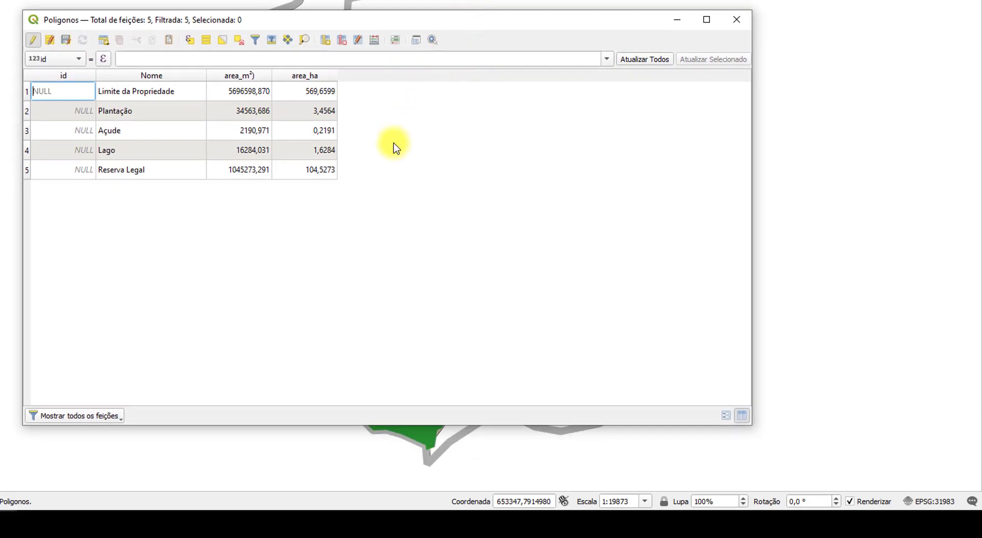
mouse_move(0, 509)
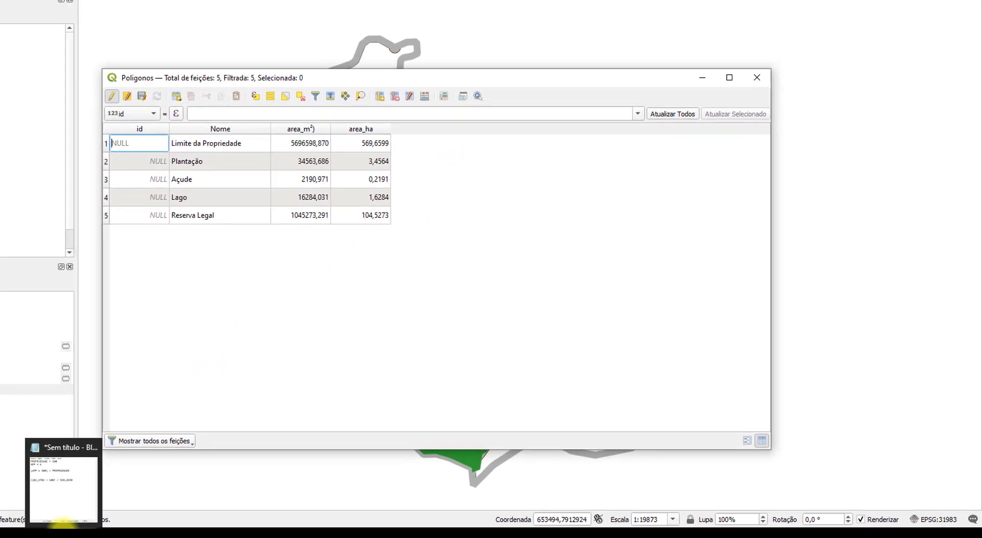
left_click(94, 491)
left_click_drag(243, 149, 35, 149)
key("BackSpace")
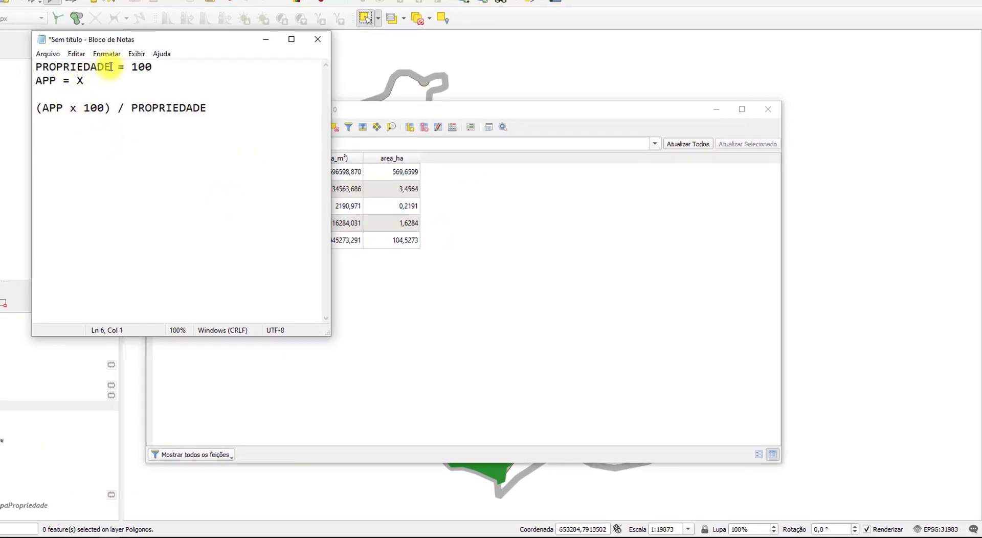
Review the proportion PROPRIEDADE = 100, APP = X and the percentage formula (APP x 100) / PROPRIEDADE in the note.
left_click(169, 65)
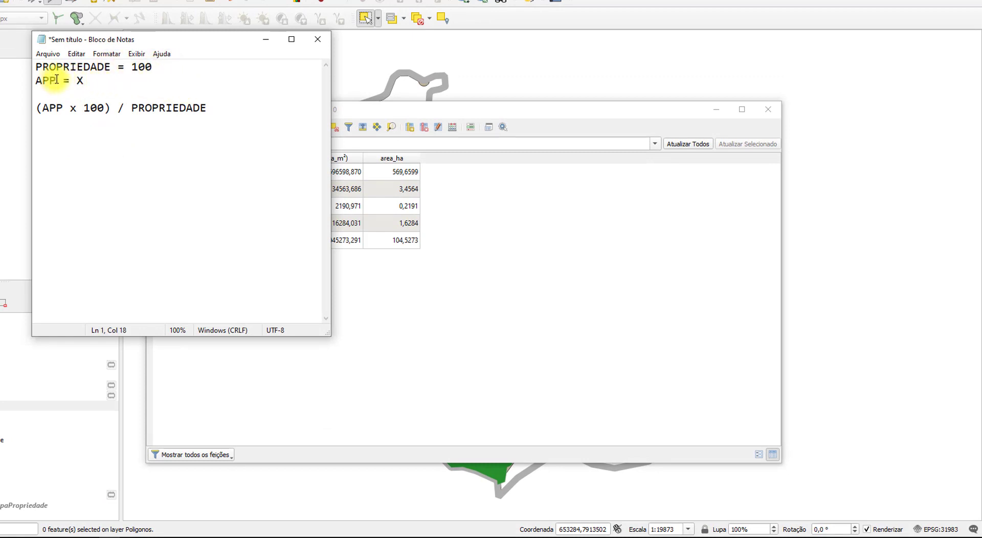
left_click(97, 80)
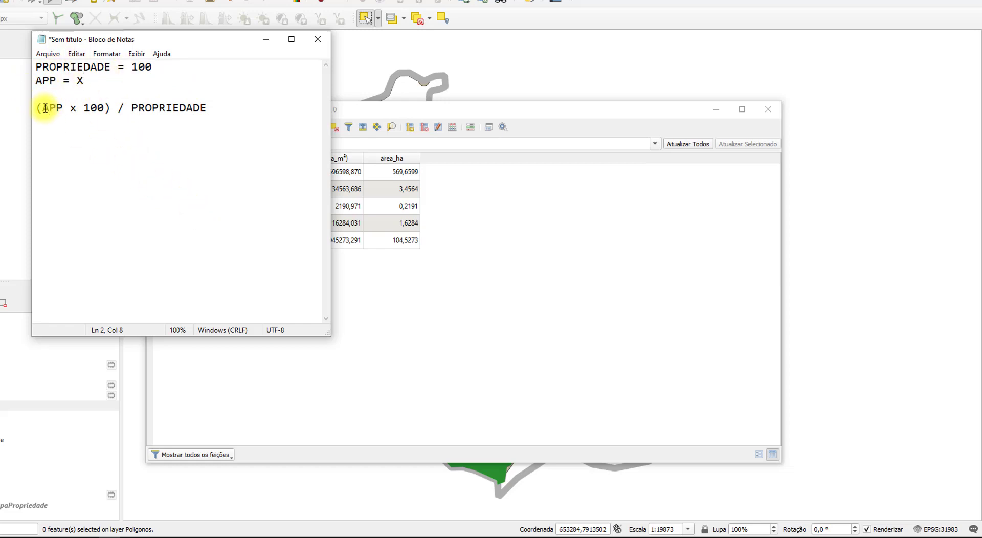
left_click(104, 107)
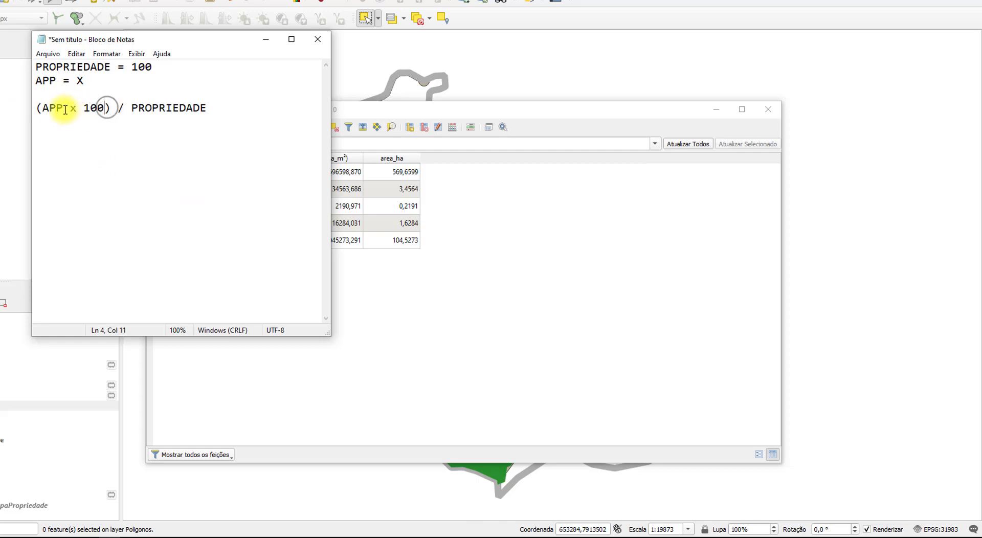
left_click(179, 107)
left_click(243, 124)
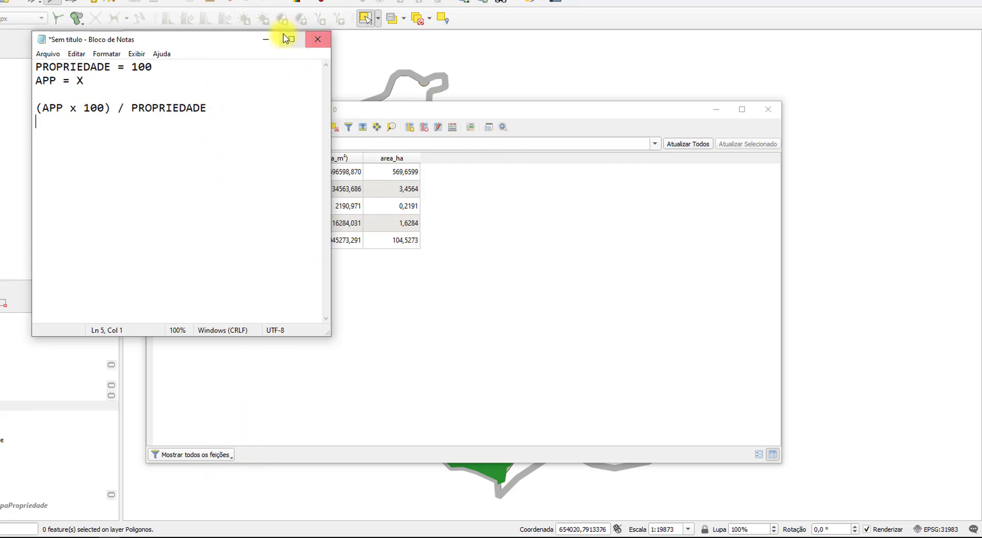
Select the Limite da Propriedade record in the Polígonos table and copy the area_ha cell value from the app_propriedade table.
left_click(261, 38)
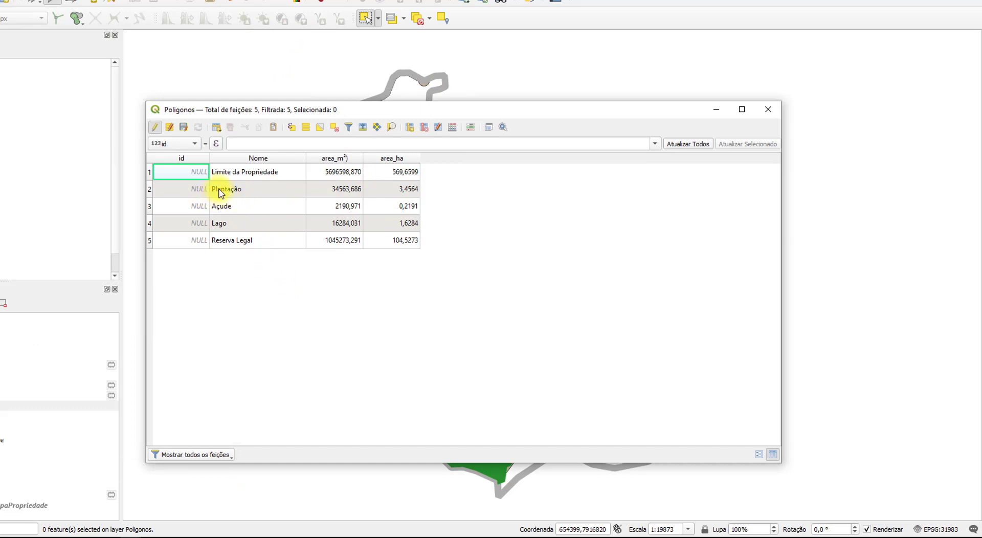
left_click(149, 172)
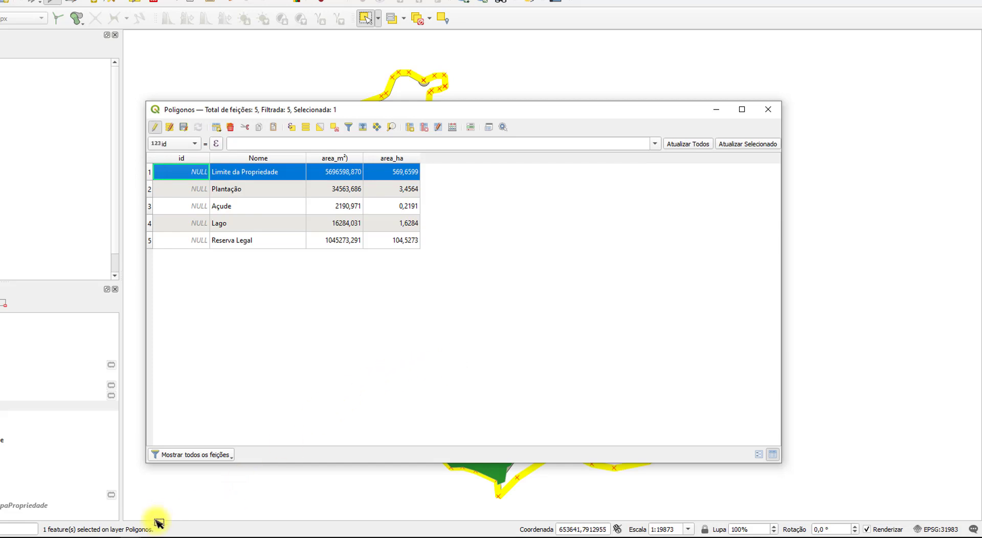
mouse_move(133, 534)
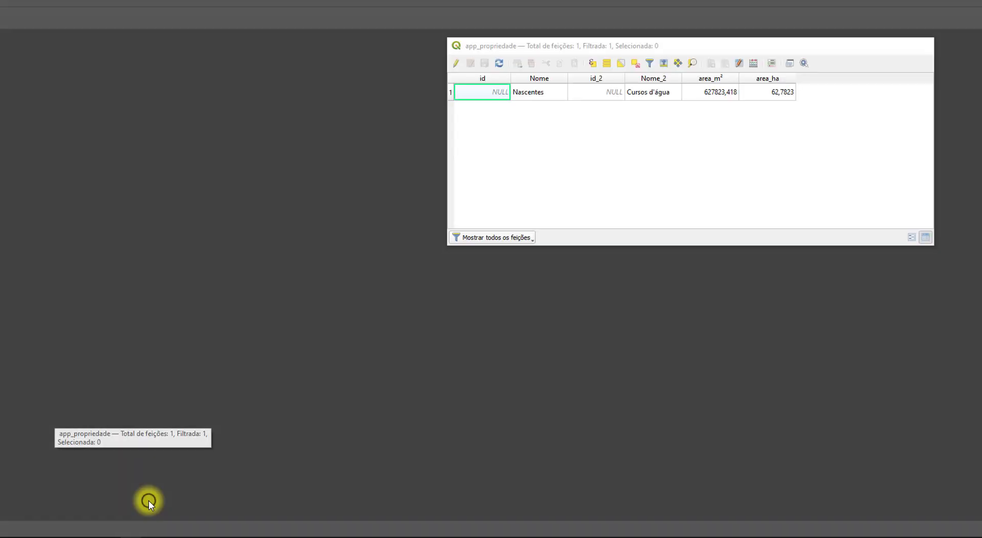
left_click(148, 500)
left_click(774, 92)
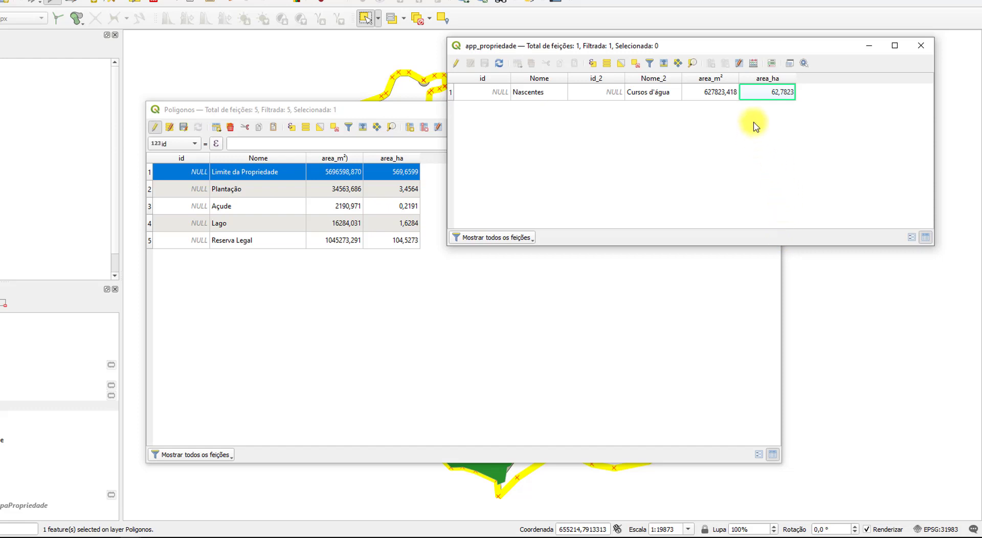
right_click(765, 99)
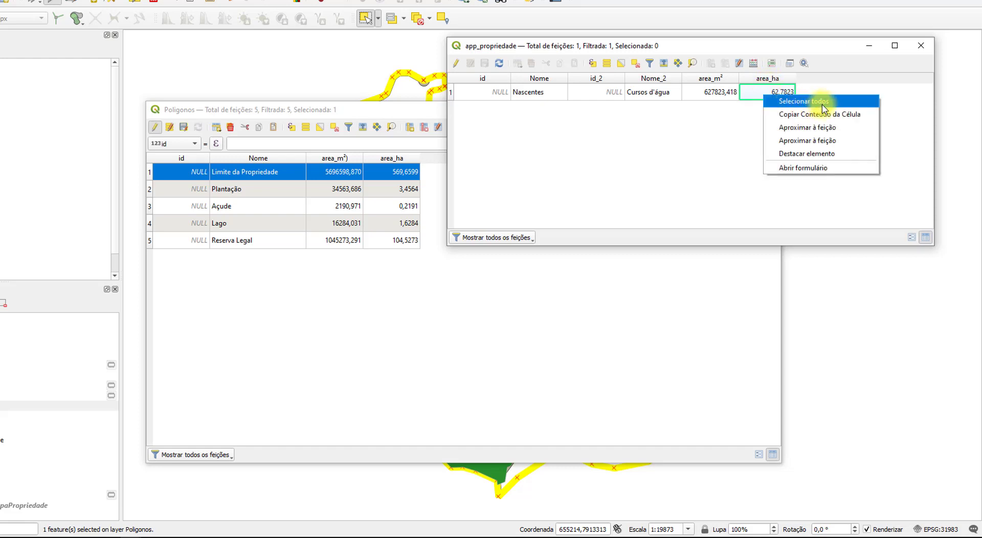
left_click(857, 119)
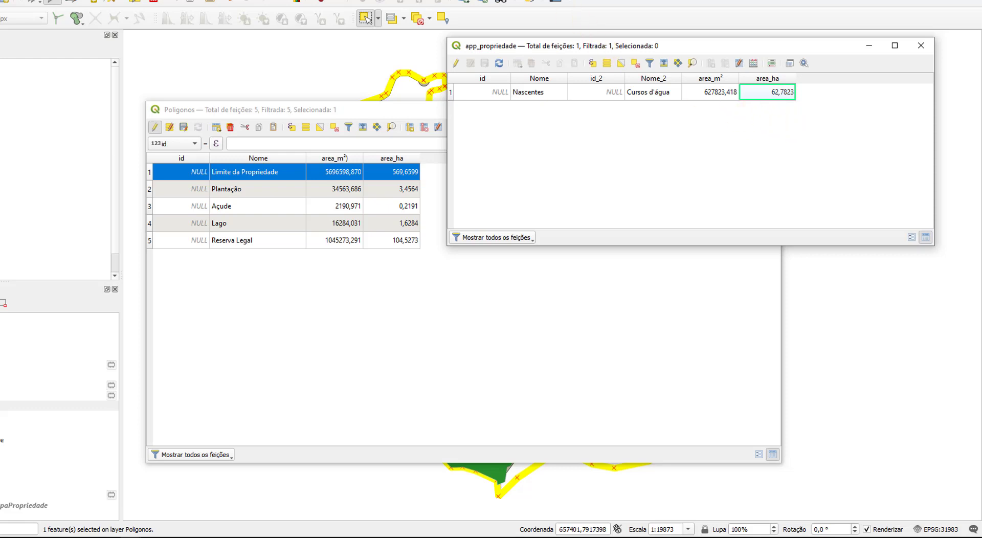
Start a field calculation for the selected Polígonos feature and define a decimal (real) field named perc_app with length 10 and precision 3.
left_click(321, 113)
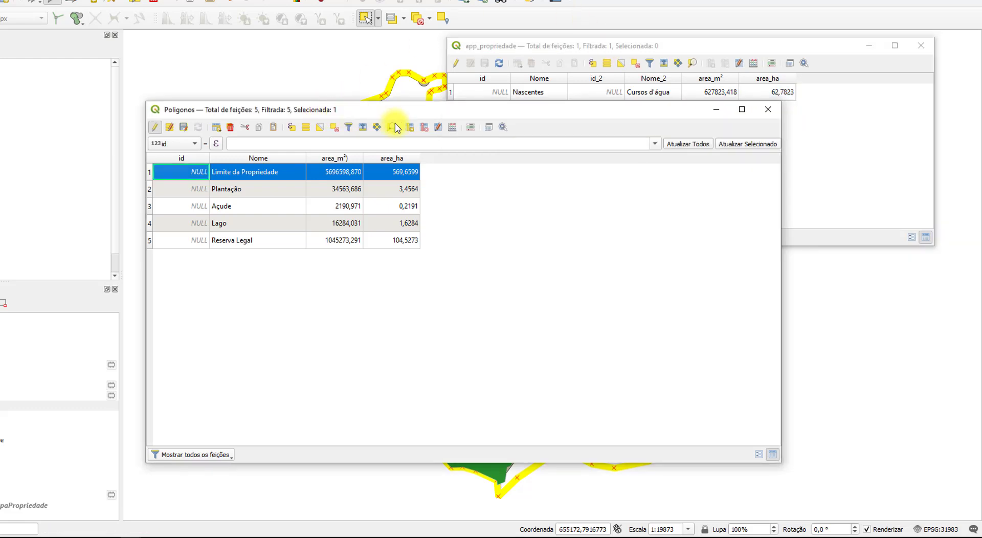
left_click(453, 128)
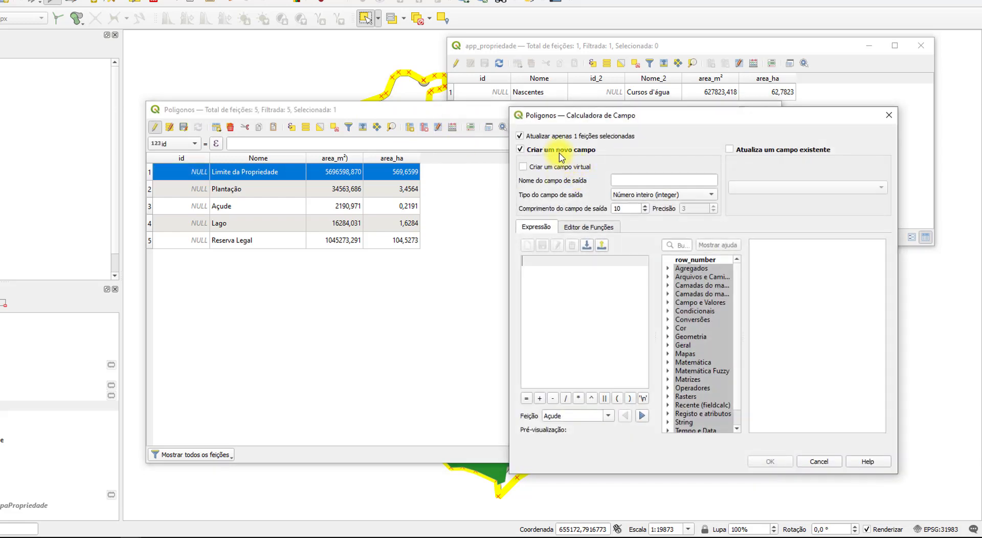
left_click_drag(628, 116, 627, 86)
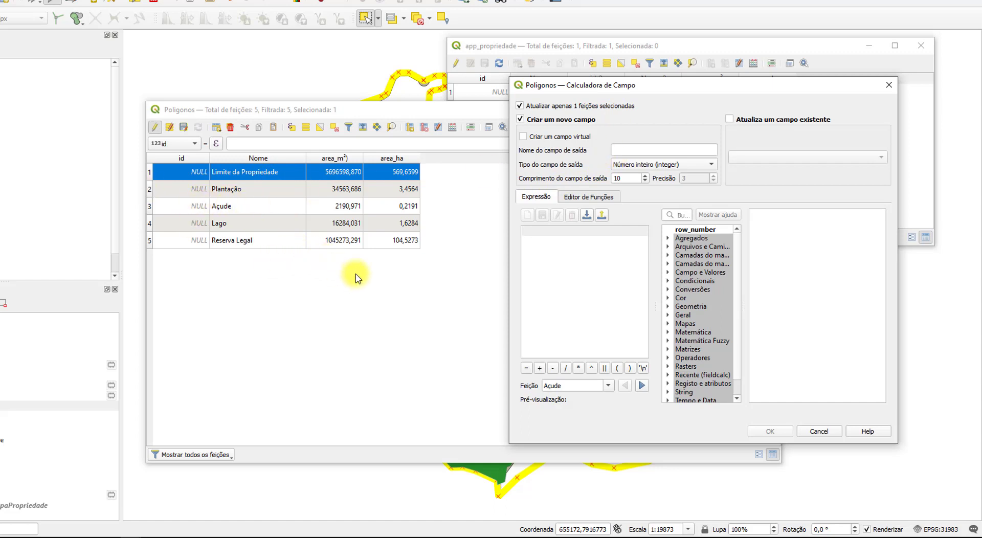
left_click(629, 149)
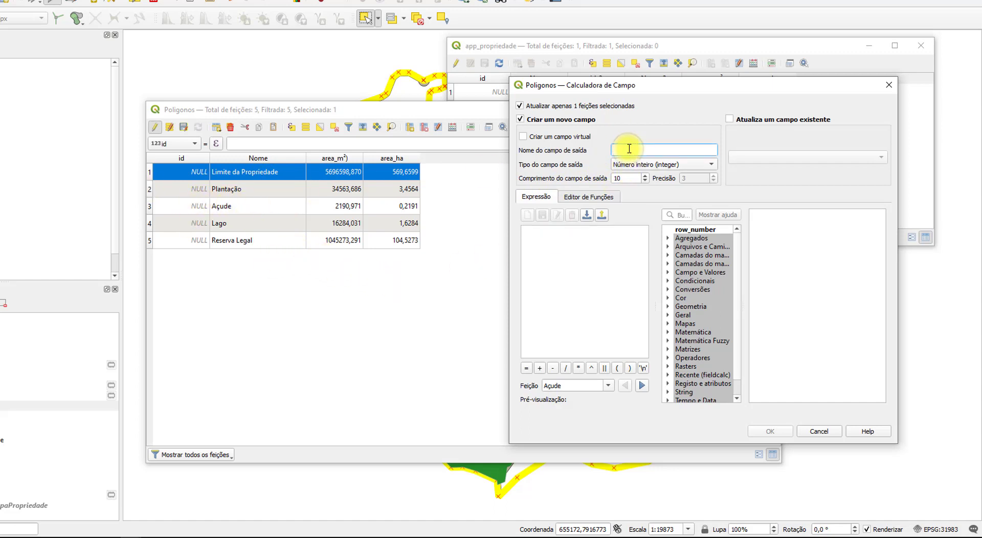
type("perc_app")
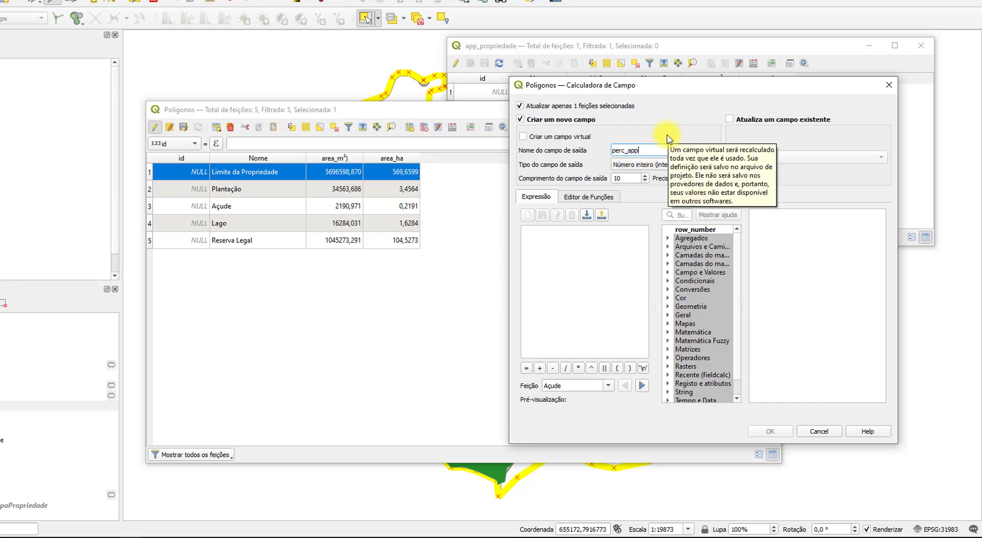
left_click(654, 165)
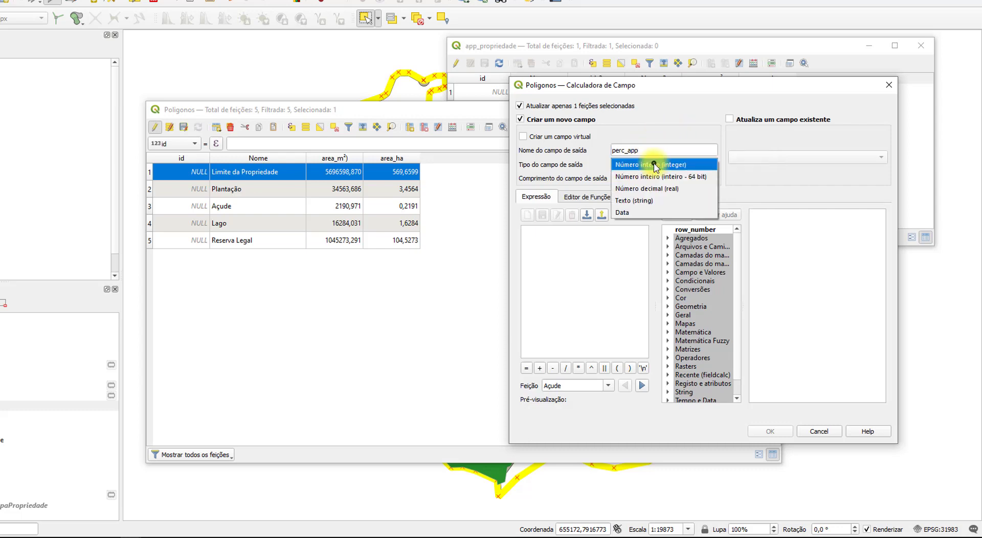
left_click(667, 192)
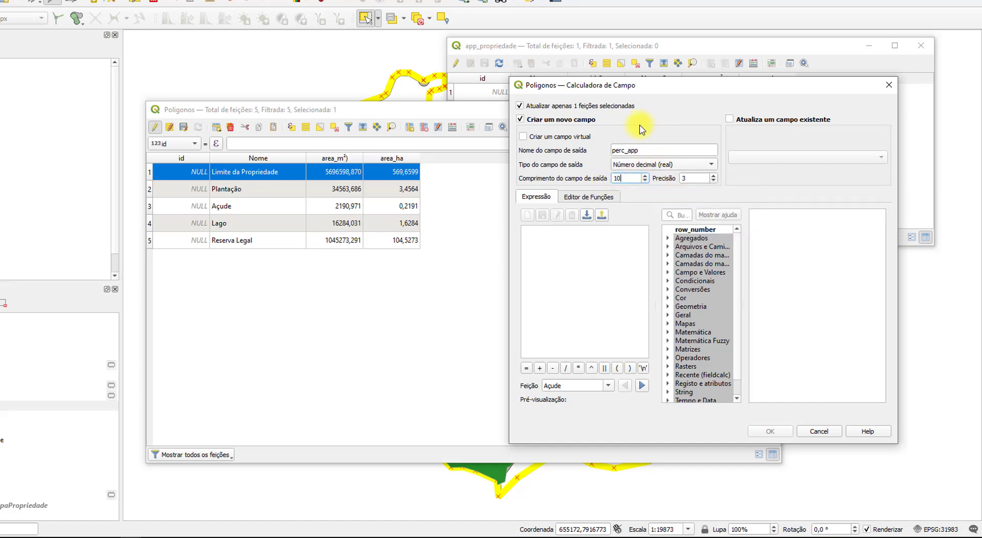
Check the percentage formula (APP x 100) / PROPRIEDADE in the Notepad note and return to the field calculator.
left_click(611, 234)
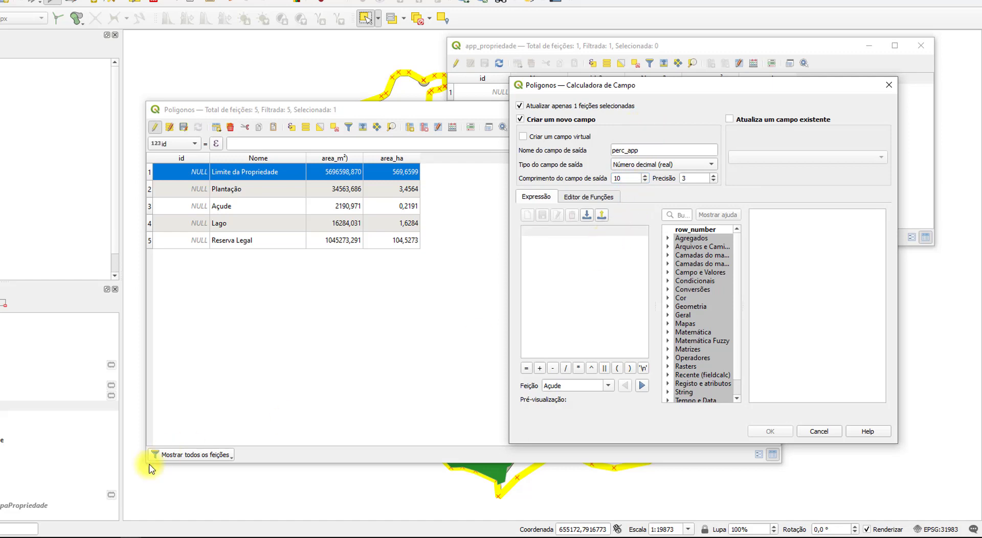
left_click(125, 526)
left_click(36, 111)
left_click(112, 107)
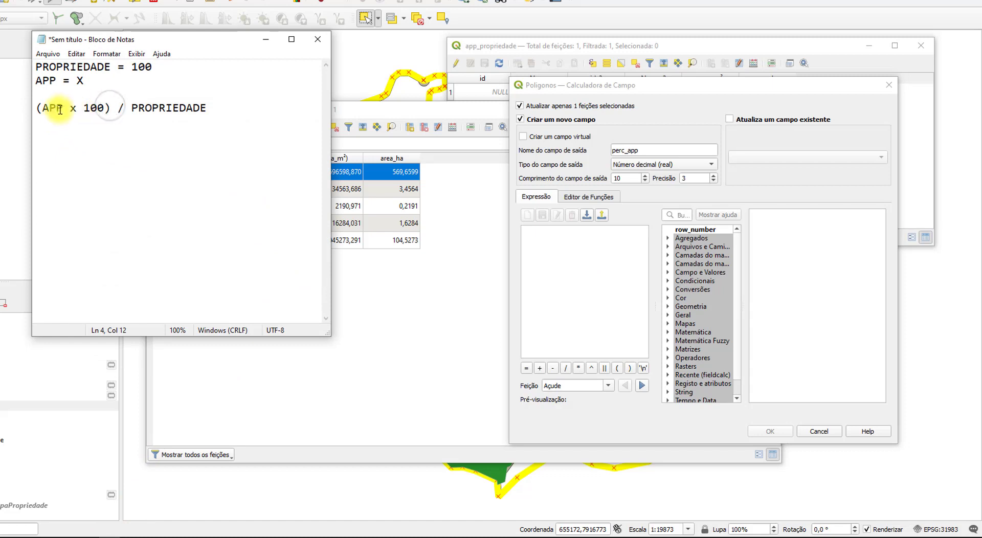
left_click(124, 108)
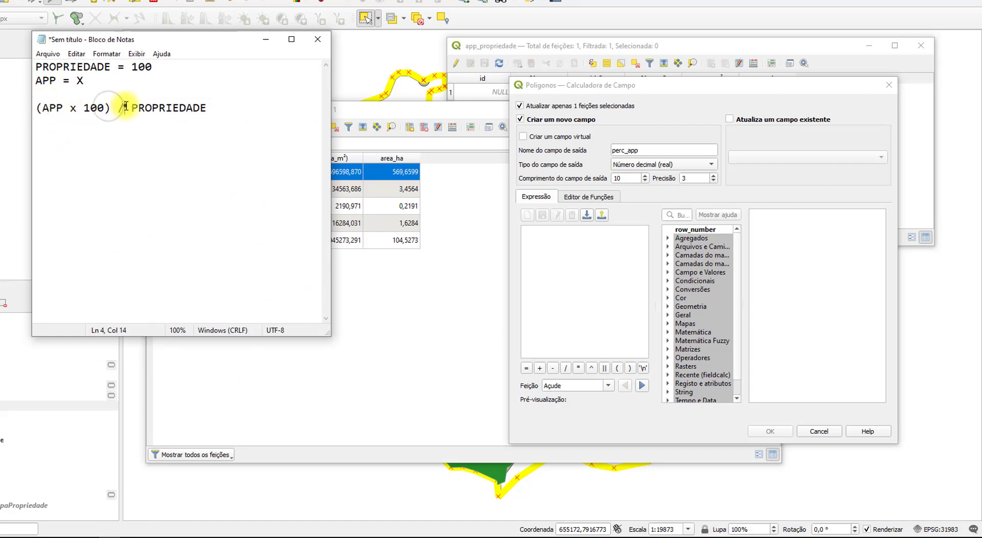
left_click(207, 107)
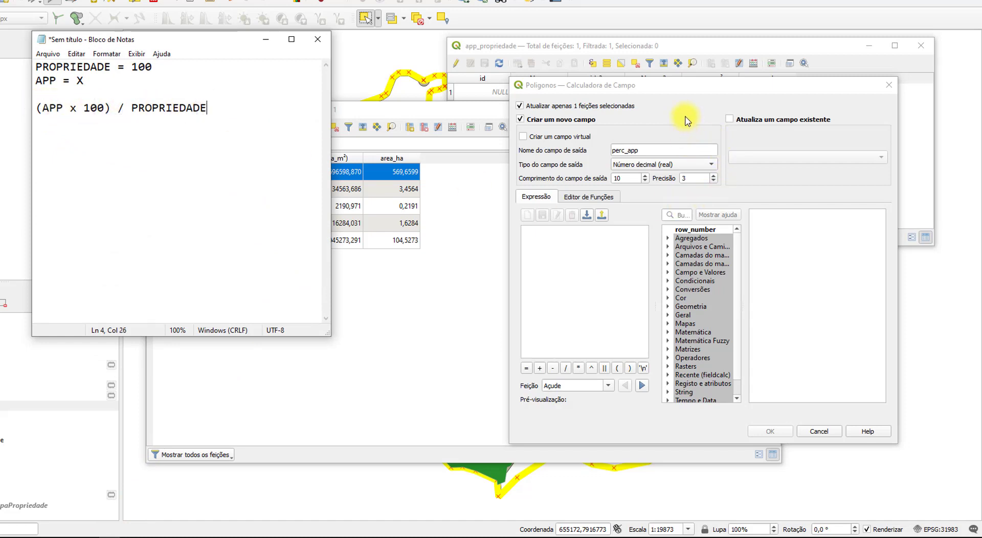
left_click(696, 87)
Enter the first part of the expression as ( 62.7823 * 100 ), with a point as the decimal separator.
left_click(617, 368)
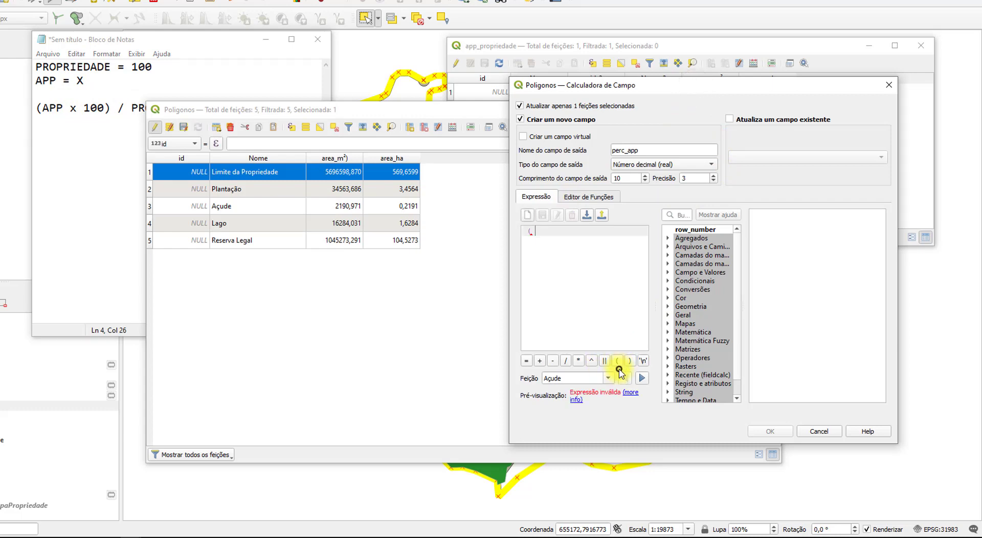
type("62,7823")
left_click(578, 361)
left_click(629, 362)
left_click(544, 230)
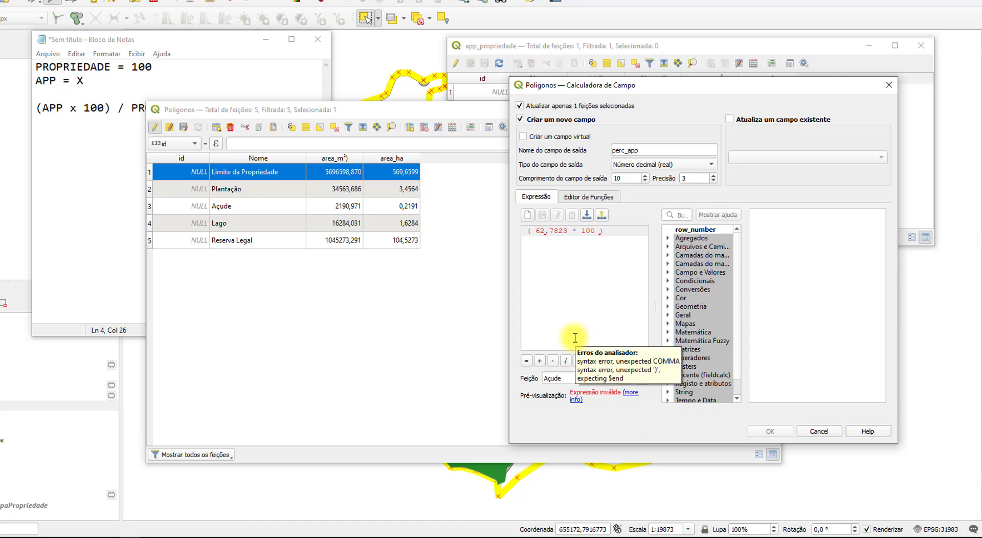
key("BackSpace")
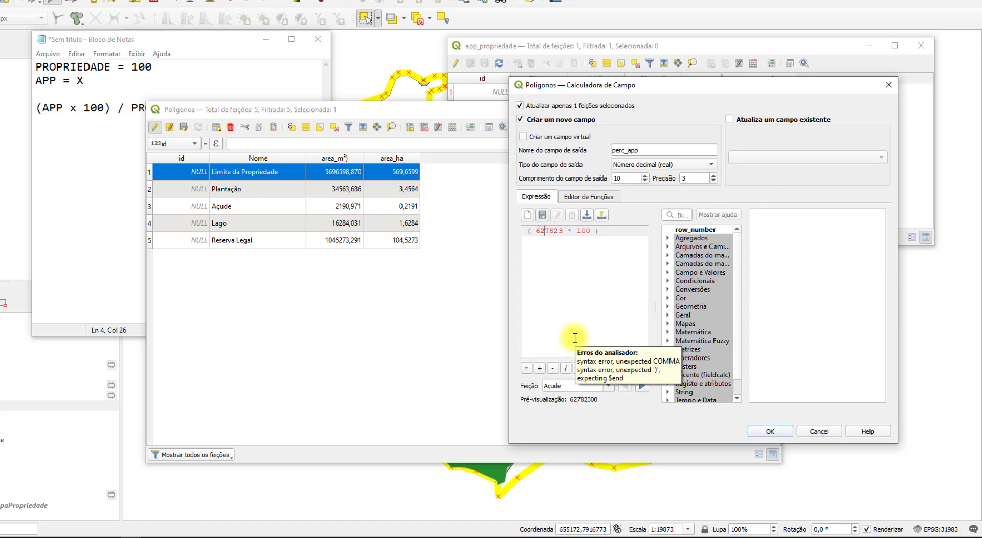
type(".")
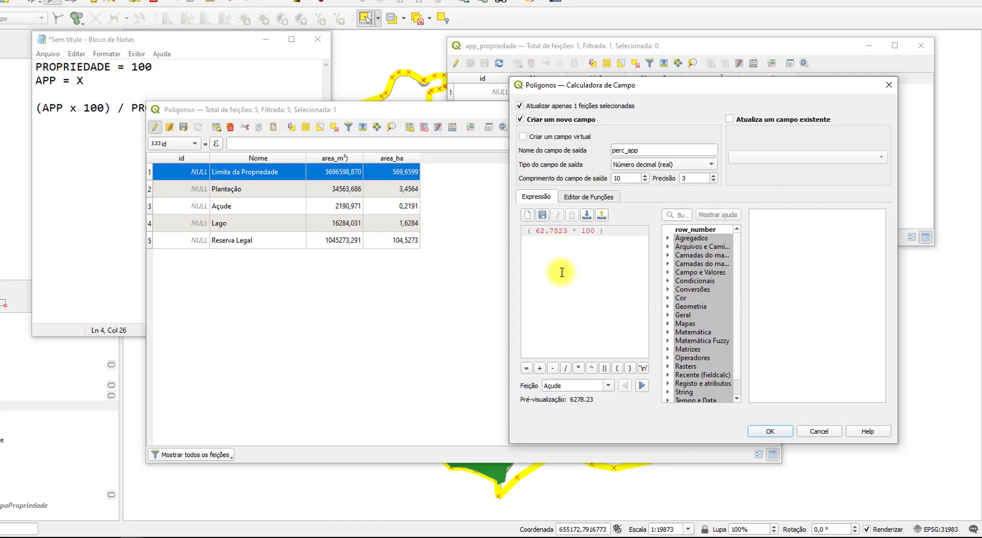
Divide the expression by the "area_ha" field and create the perc_app field for the selected property boundary.
left_click(567, 368)
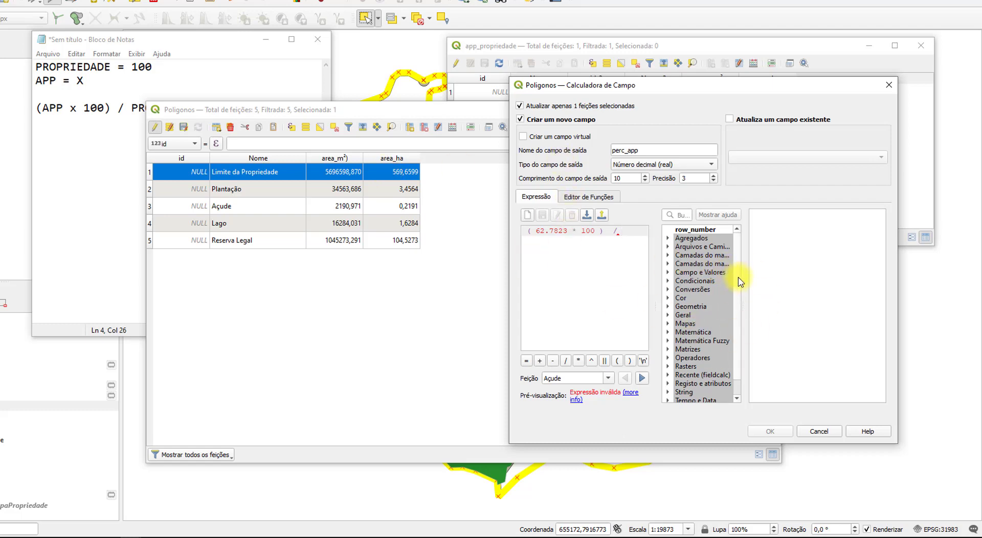
left_click(667, 272)
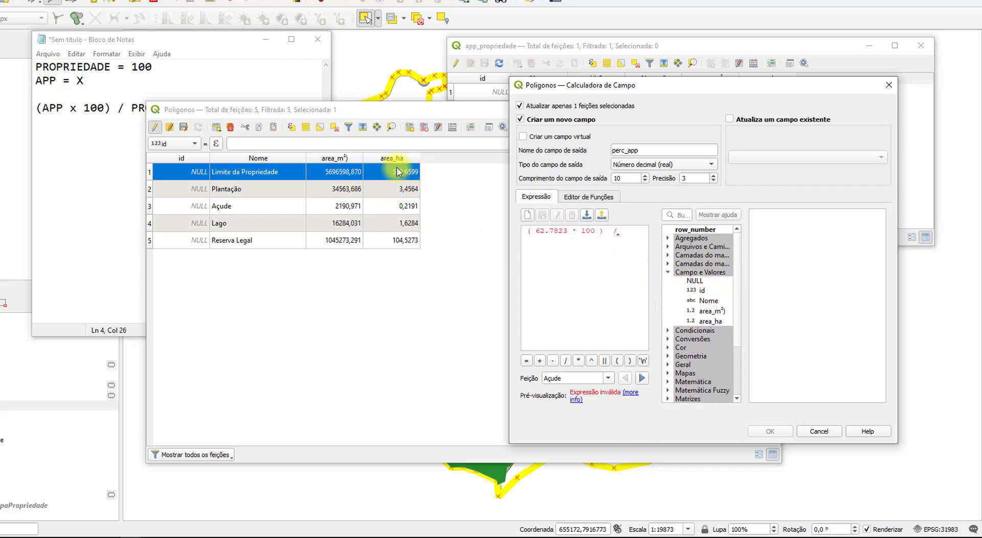
left_click(714, 323)
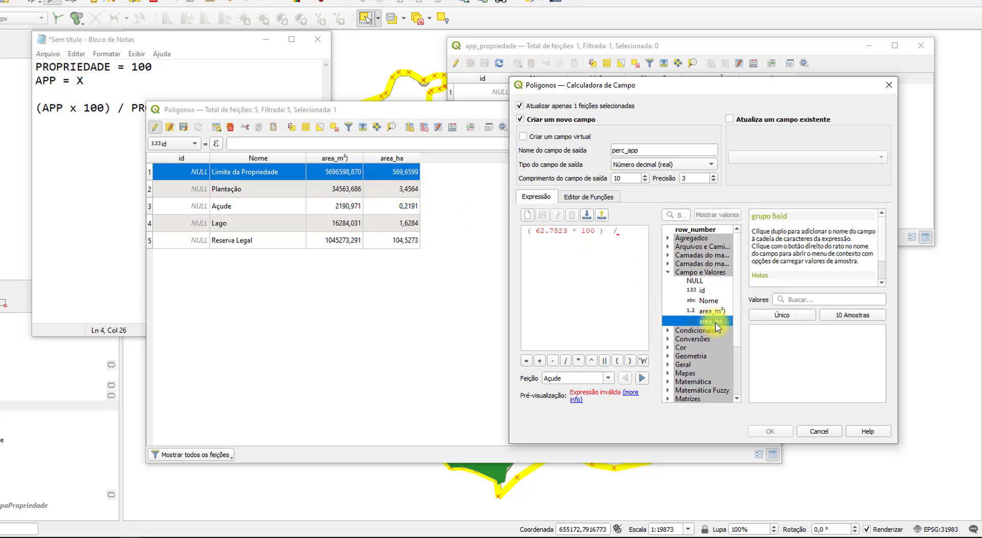
double_click(716, 322)
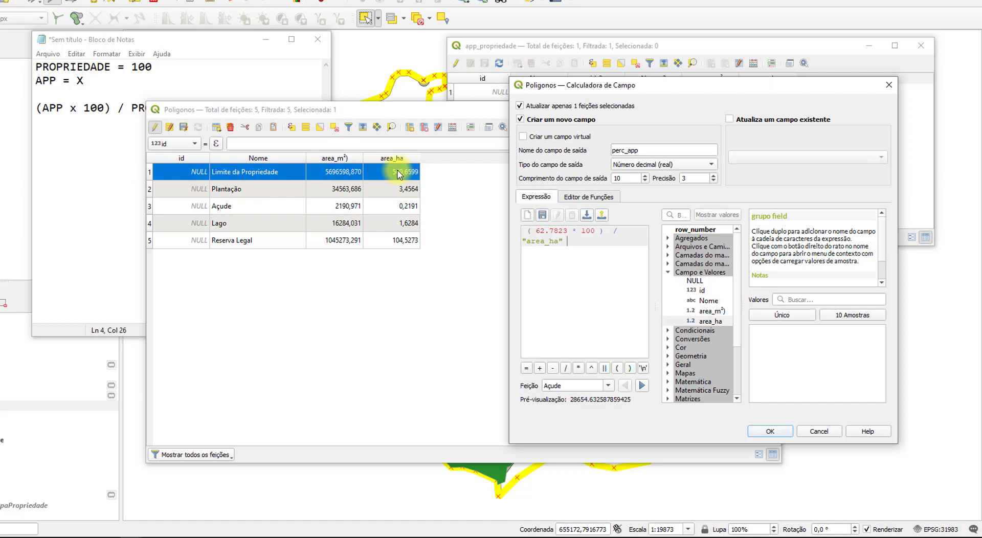
left_click(778, 432)
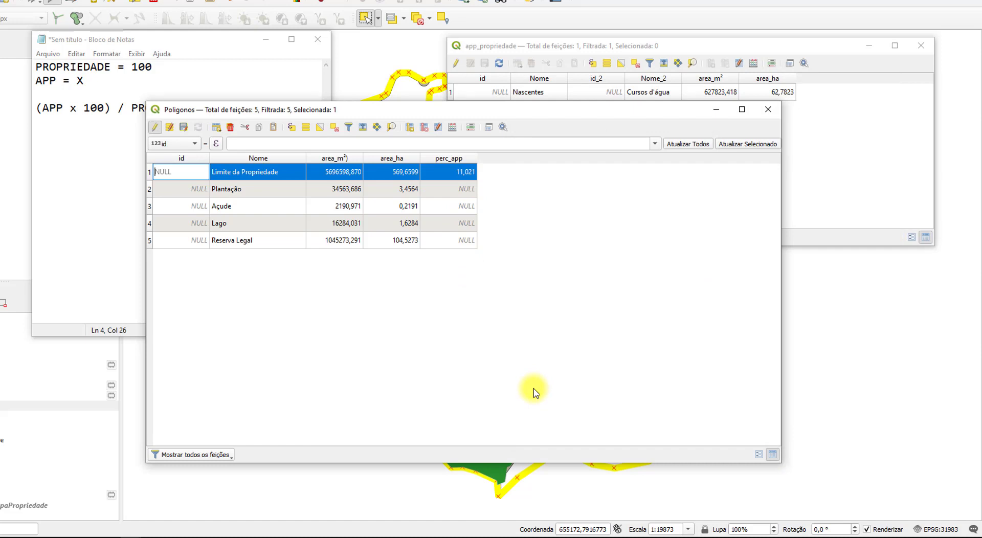
Switch to the Windows Calculator beside the Polígonos attribute table and multiply 62,7823 by 100.
left_click_drag(521, 112, 495, 126)
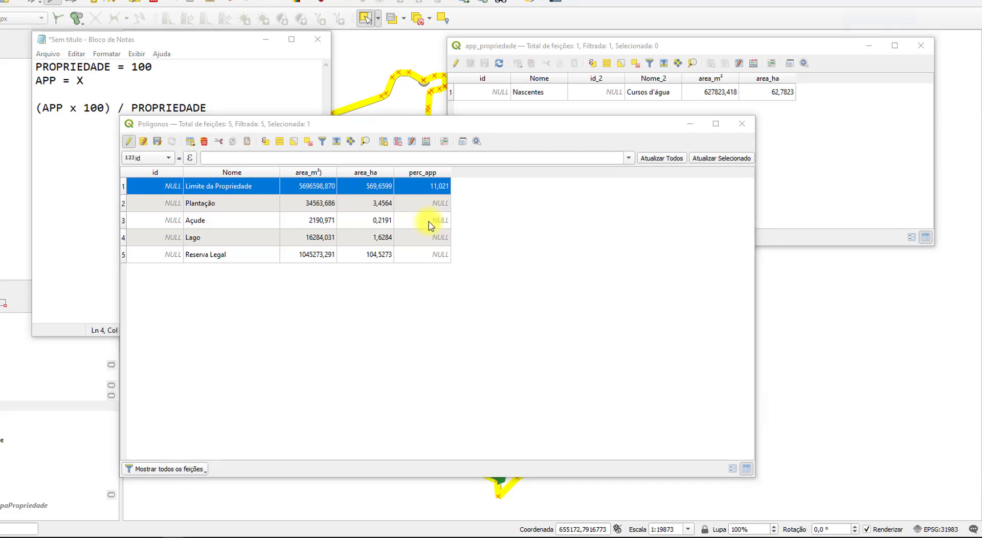
key("XF86Calculator")
left_click_drag(784, 2, 738, 148)
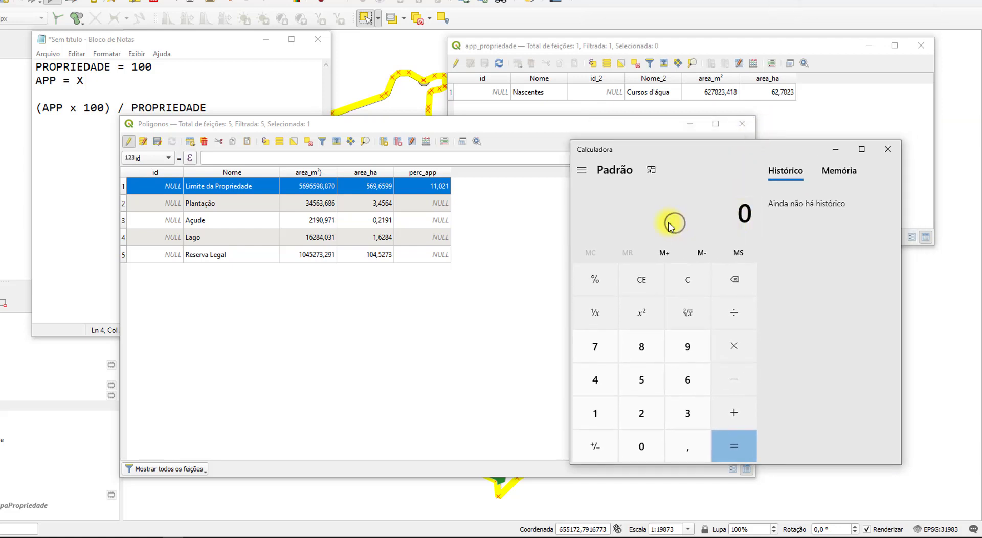
type("62,")
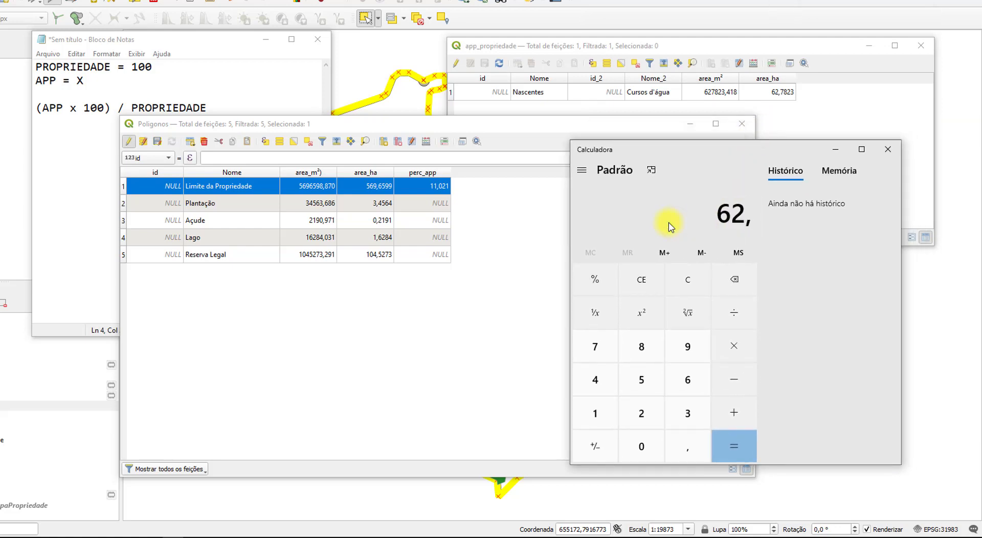
type("782")
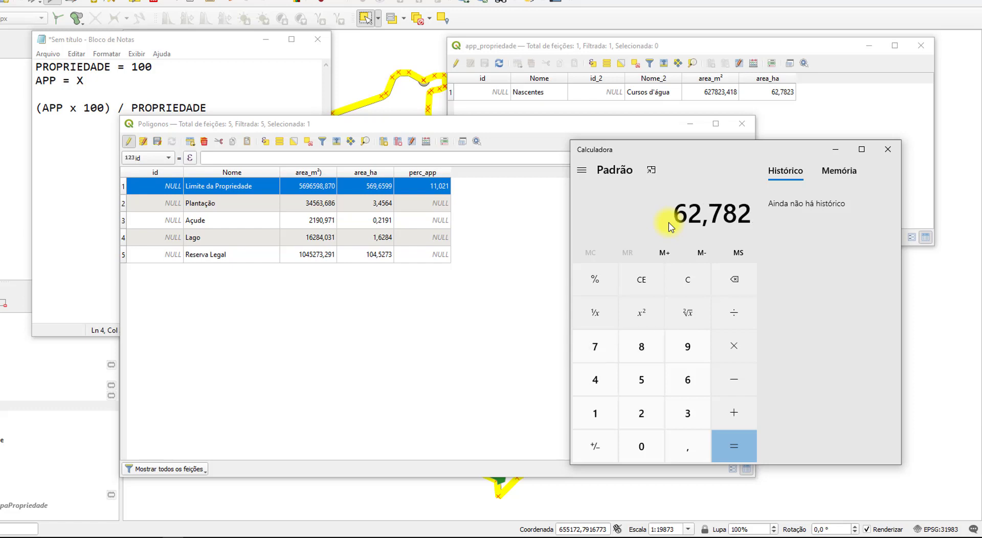
type("3")
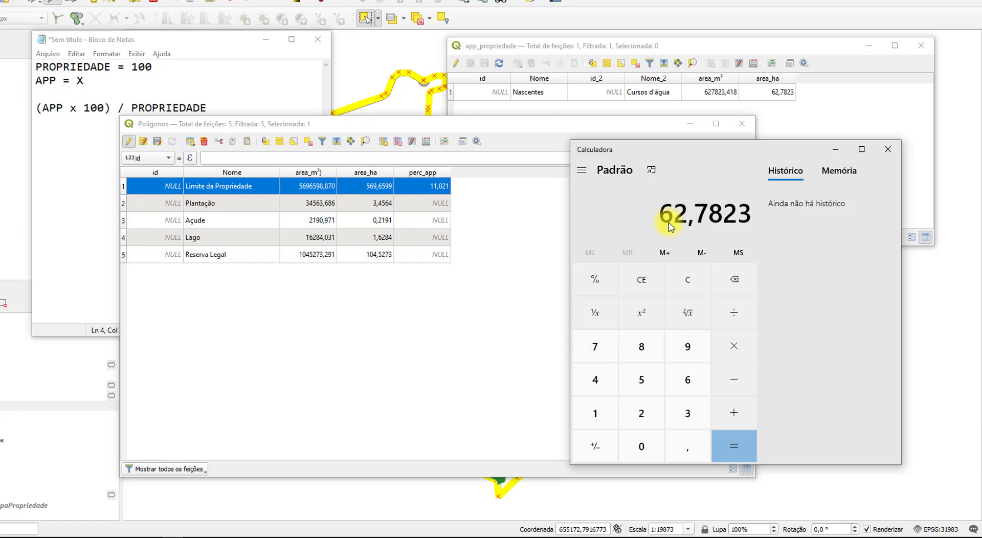
type("*100")
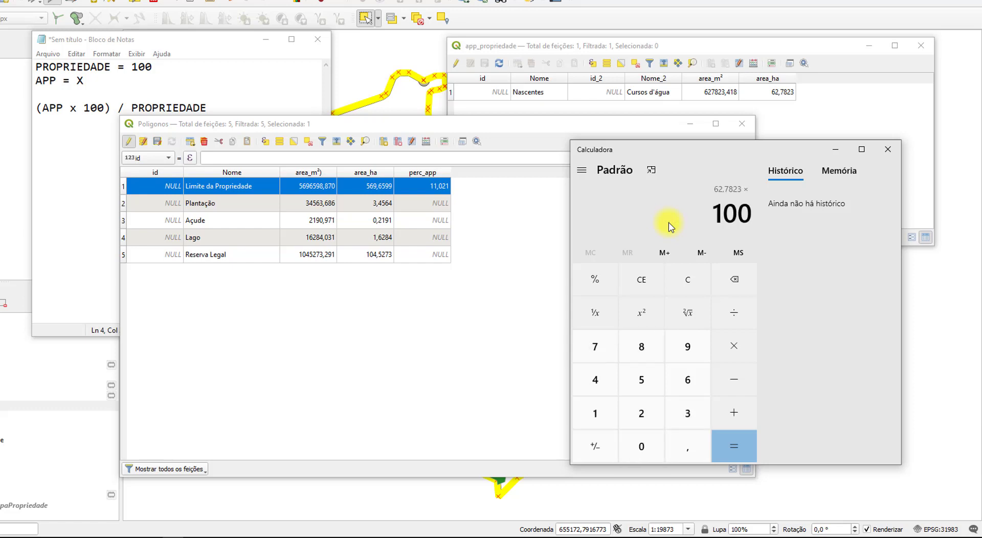
key("Return")
Divide the product by 569,6599 to check the perc_app value, and return to the Polígonos attribute table.
key("slash")
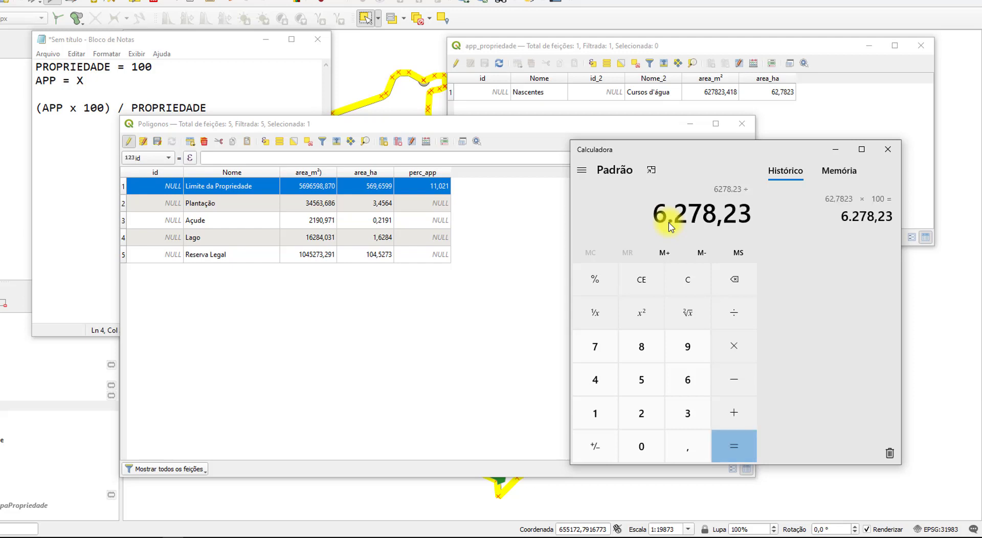
type("569")
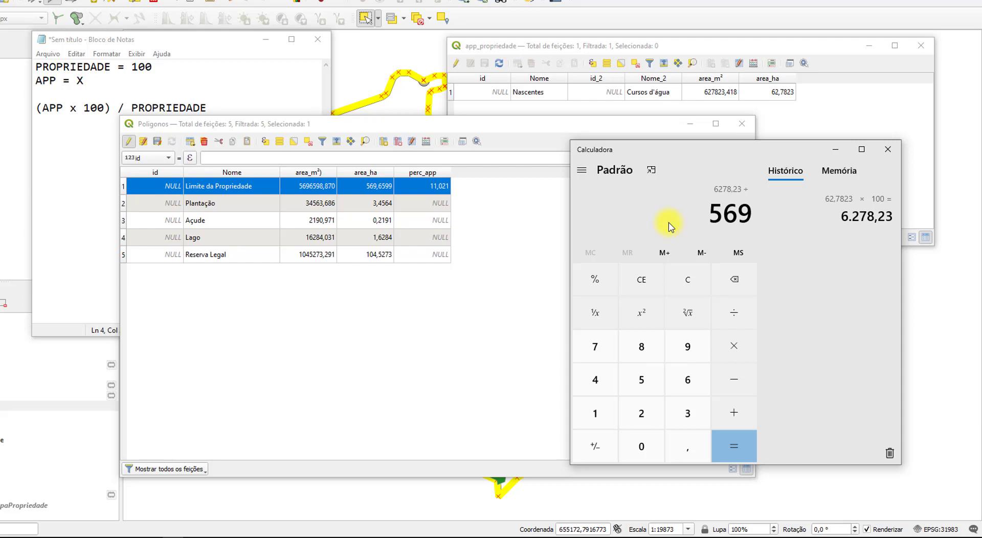
type(",")
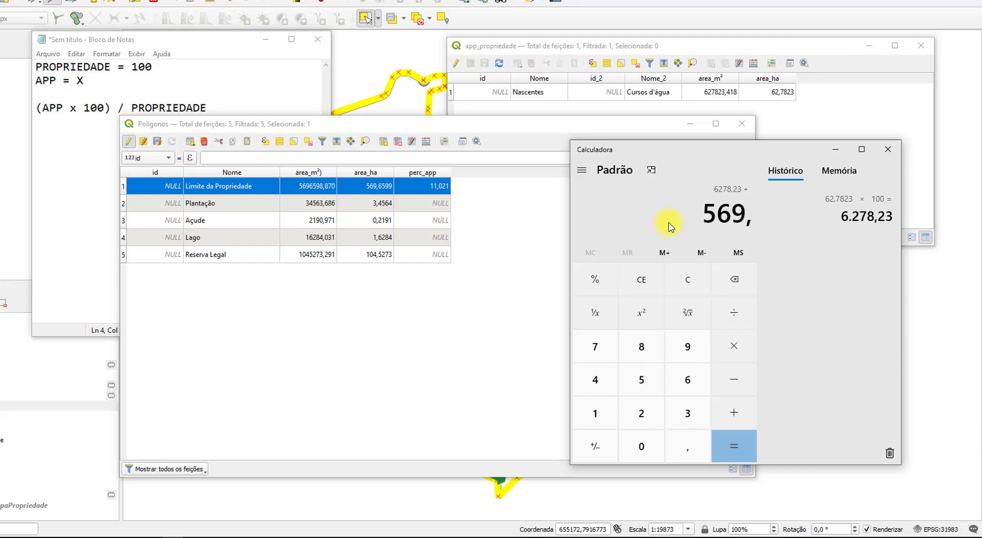
type("6599")
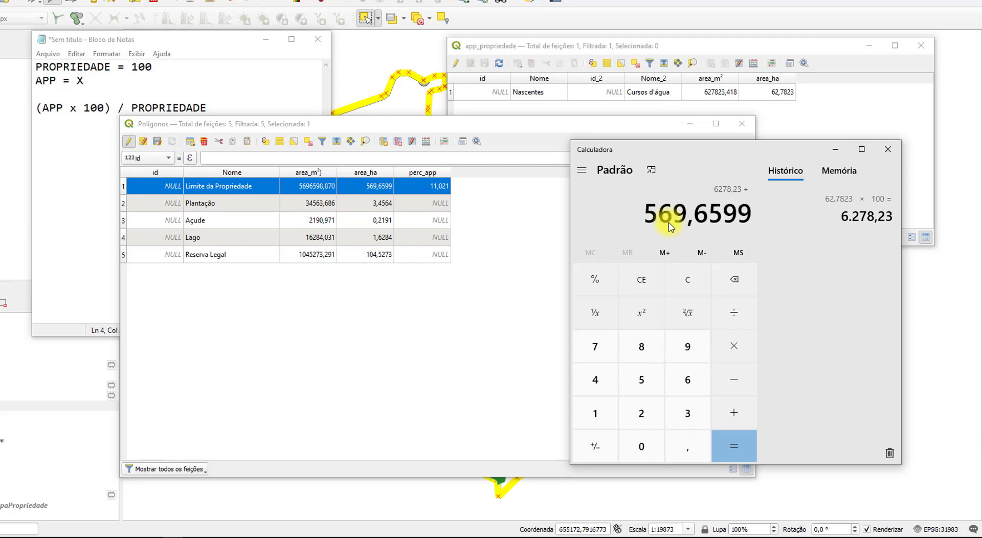
key("Return")
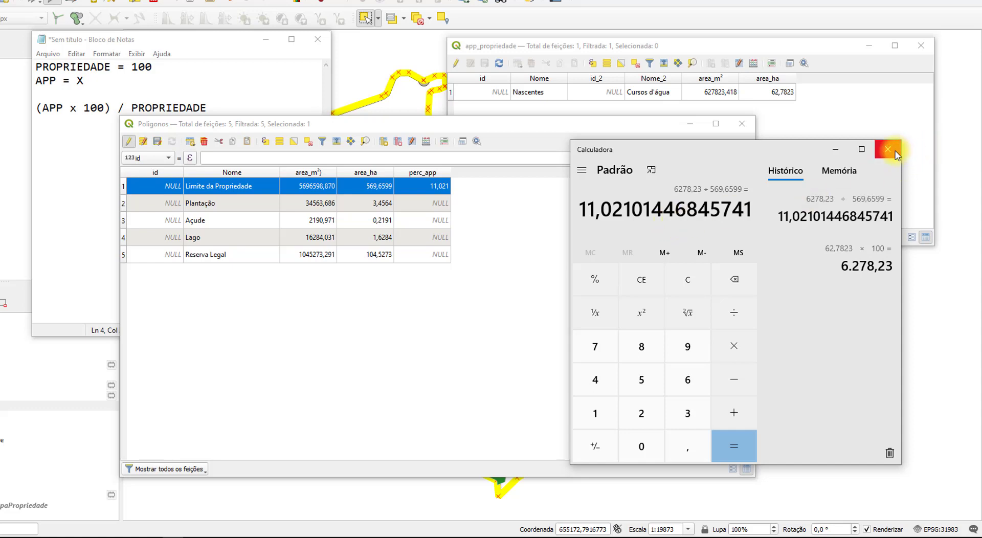
left_click(834, 149)
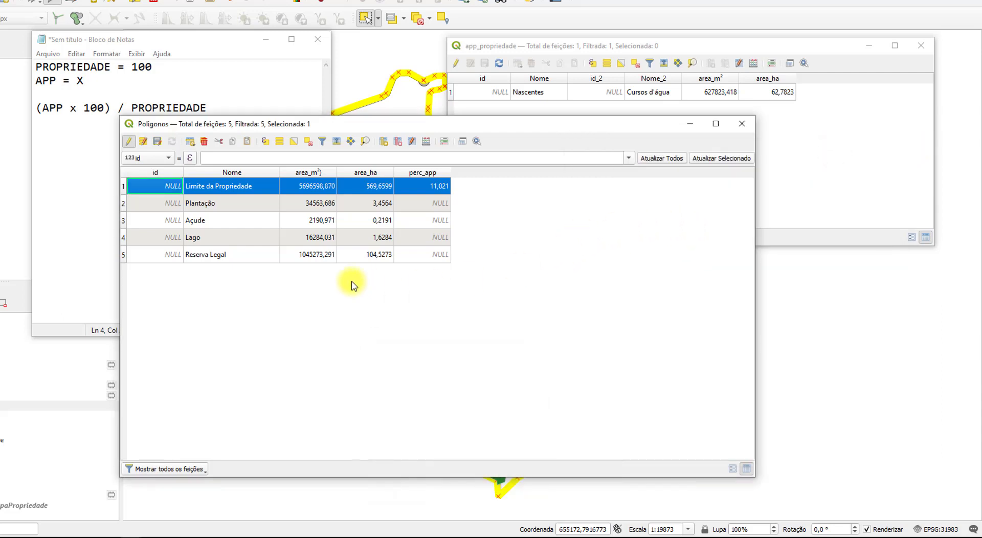
Copy the area_ha cell content of the Reserva Legal feature in the Polígonos table.
double_click(371, 254)
key("ctrl+c")
key("Return")
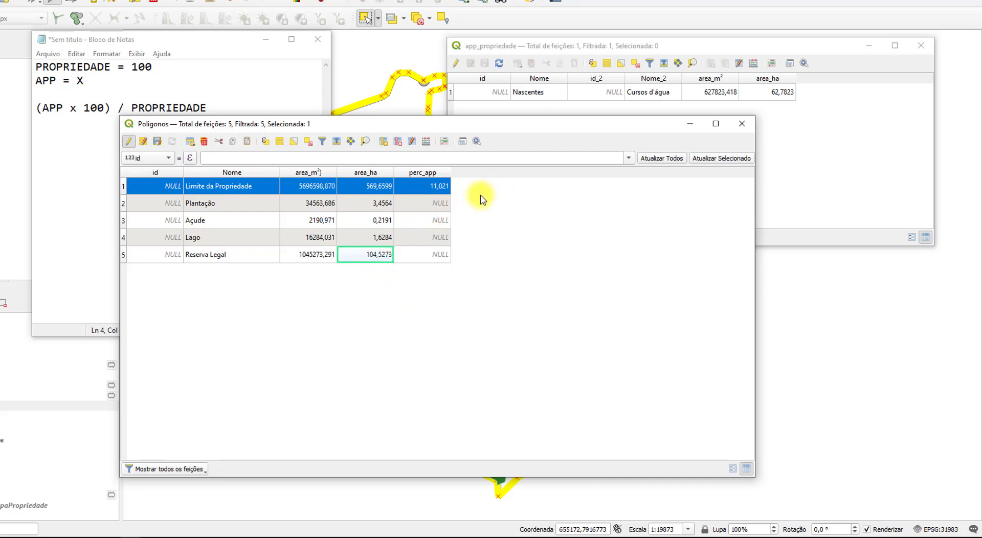
right_click(366, 260)
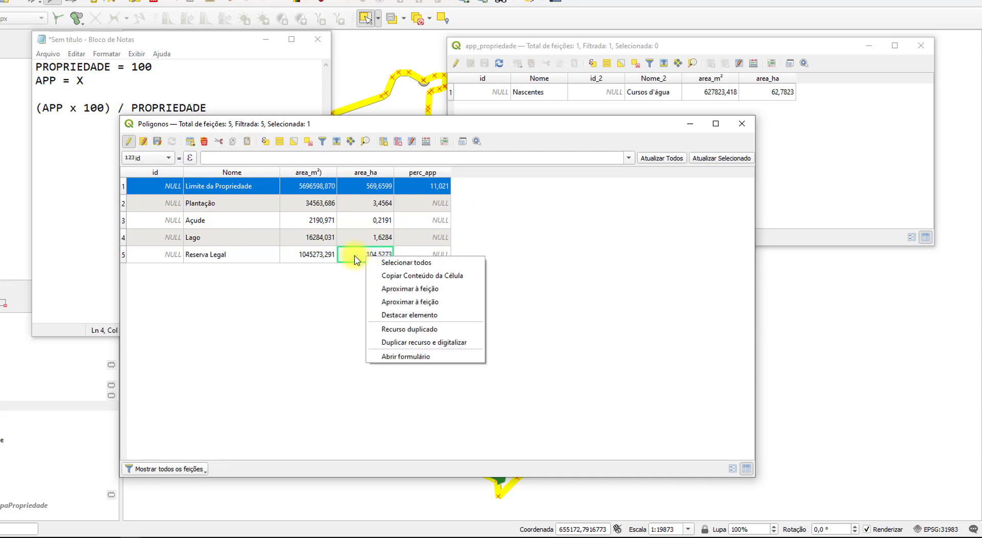
left_click(404, 276)
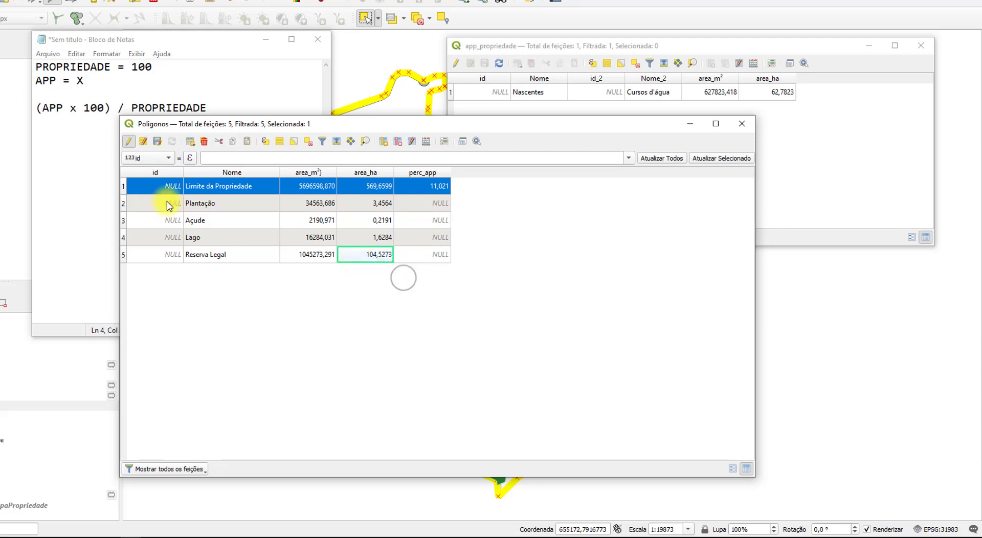
Start a field calculation for the selected property boundary and define a decimal (real) field named perc_reser with length 10 and precision 3.
left_click(427, 144)
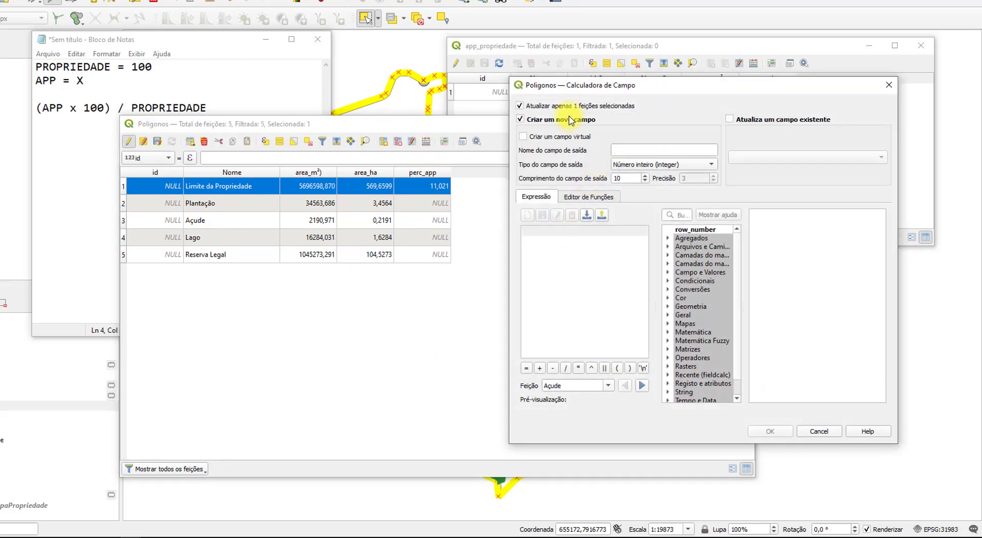
left_click(630, 151)
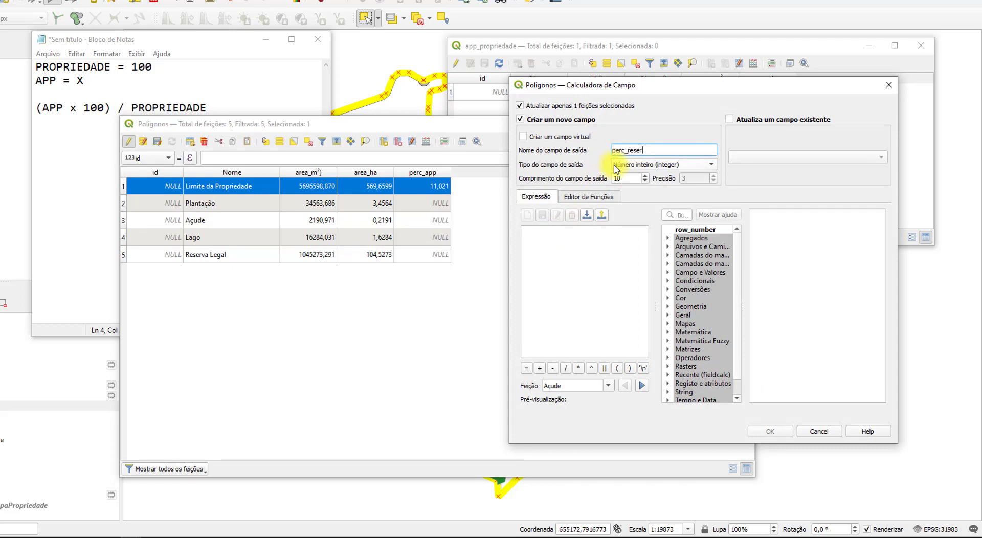
left_click(677, 165)
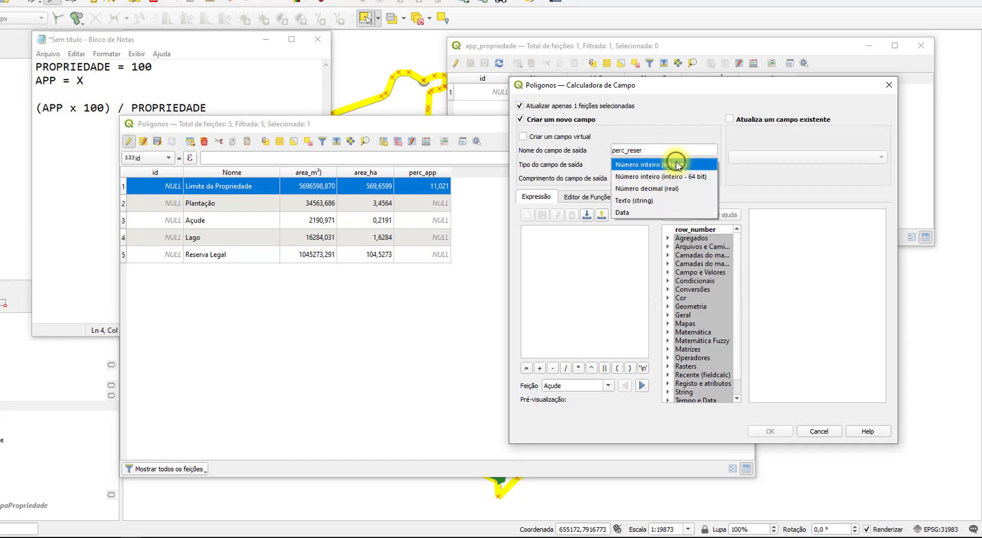
left_click(668, 194)
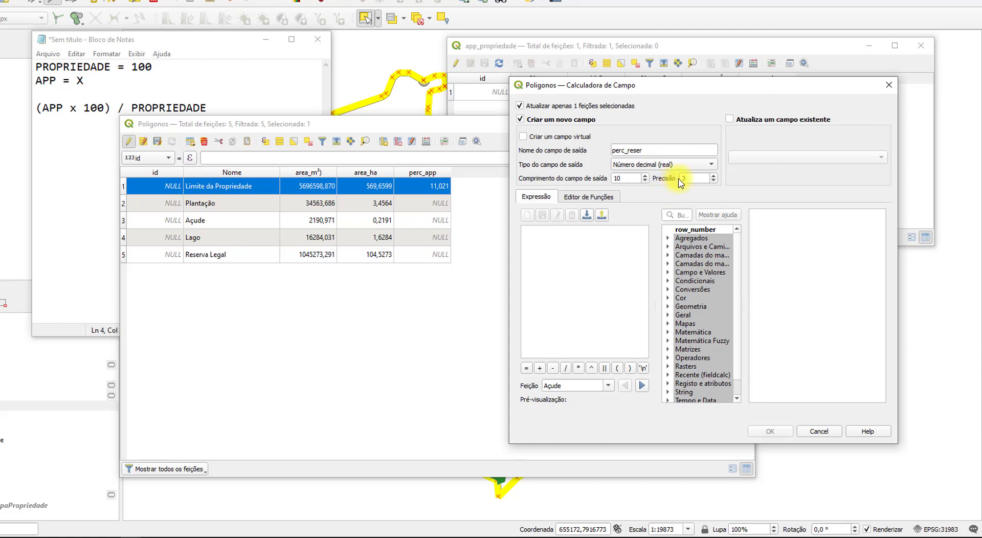
double_click(620, 179)
Enter ( 104.5273 * 100 ) as the first part of the expression, using the copied area with a point as decimal separator.
left_click(575, 230)
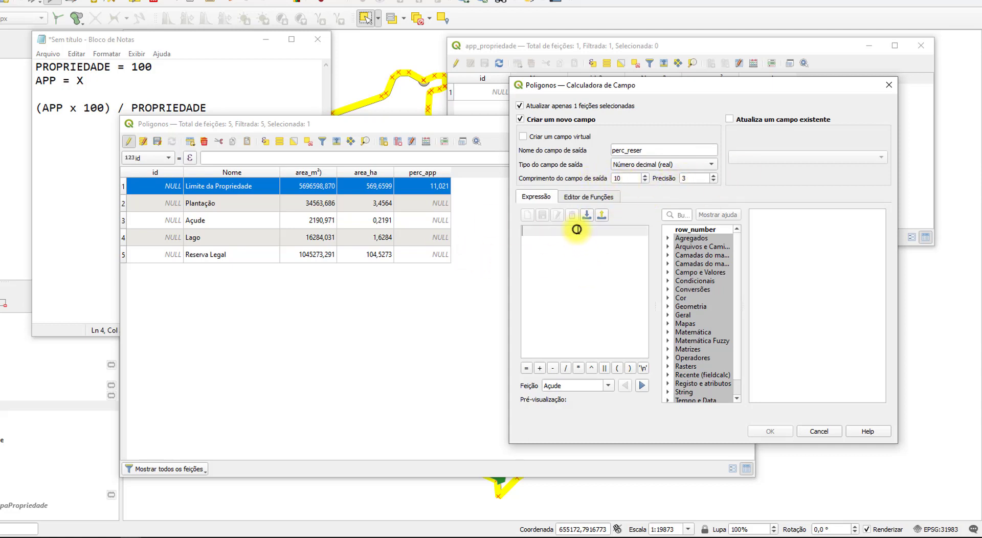
left_click(617, 368)
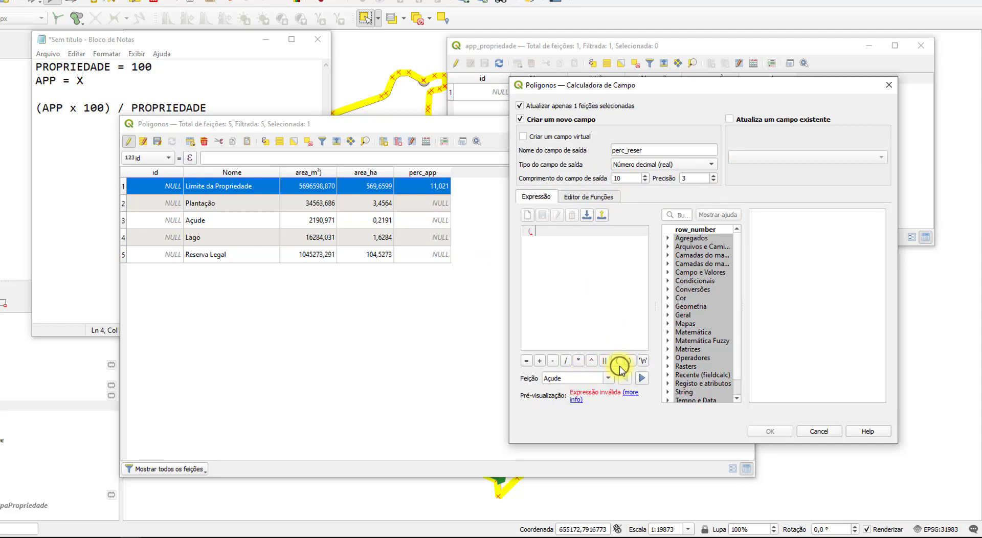
key("ctrl+v")
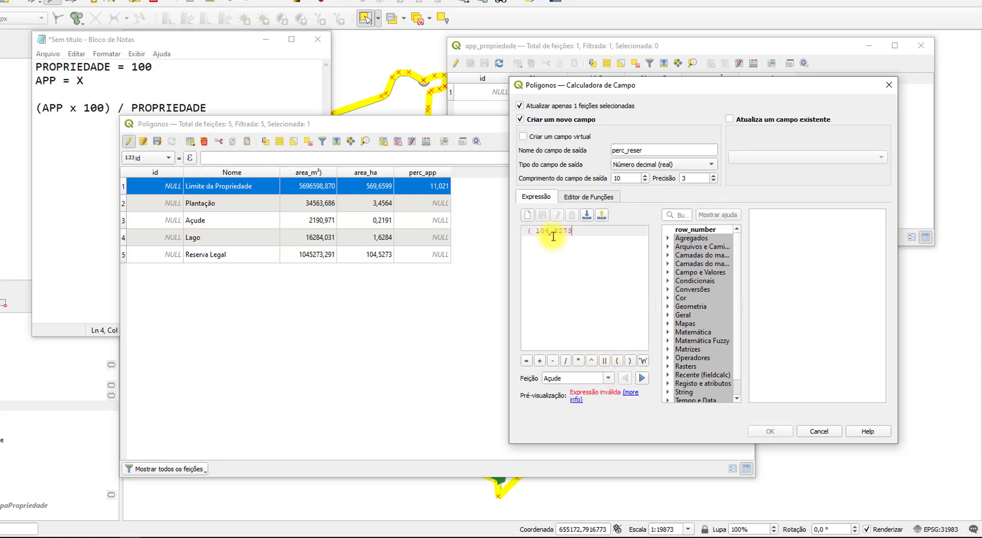
left_click(553, 232)
key("BackSpace")
type(".")
left_click(576, 361)
type("100")
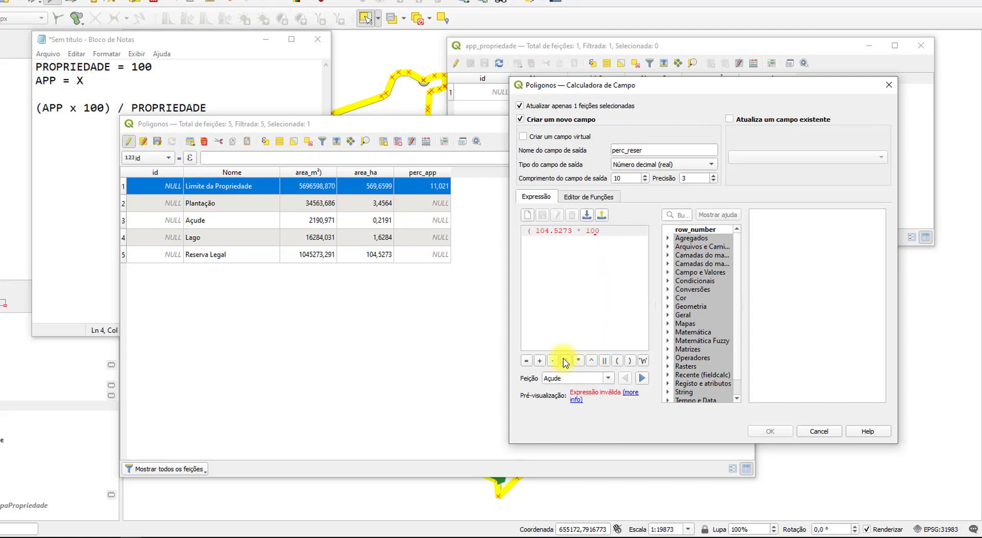
left_click(630, 360)
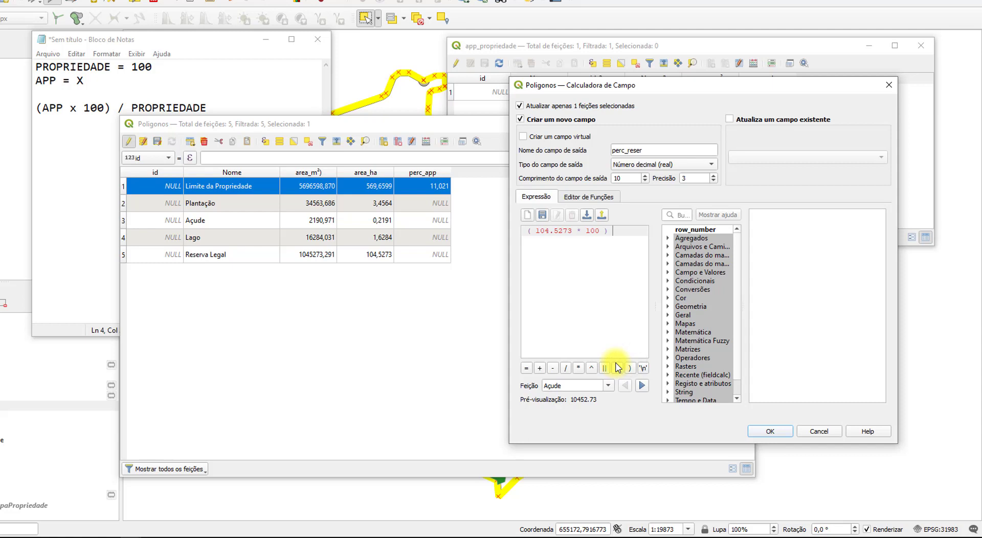
Divide the expression by the "area_ha" field and create the perc_reser field for the selected feature.
type("/")
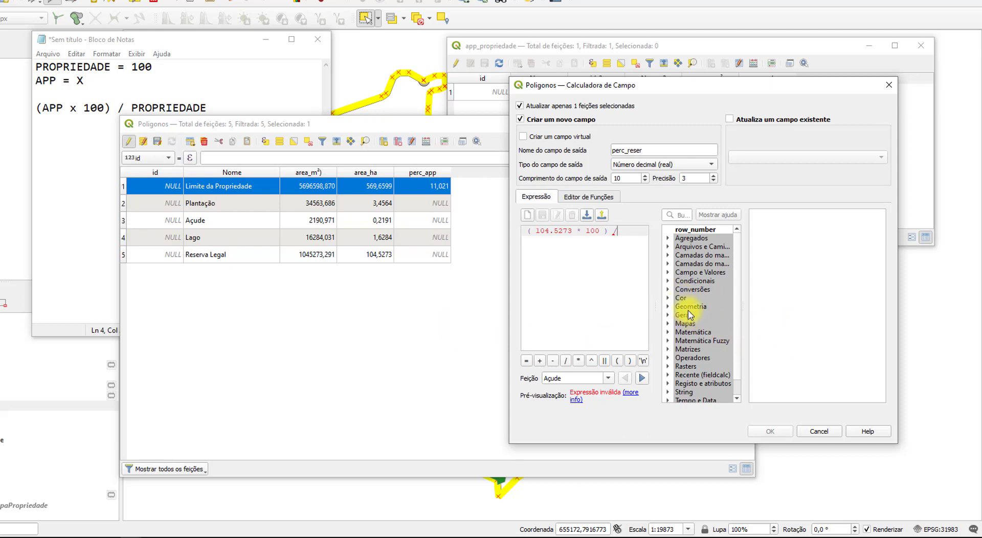
left_click(669, 273)
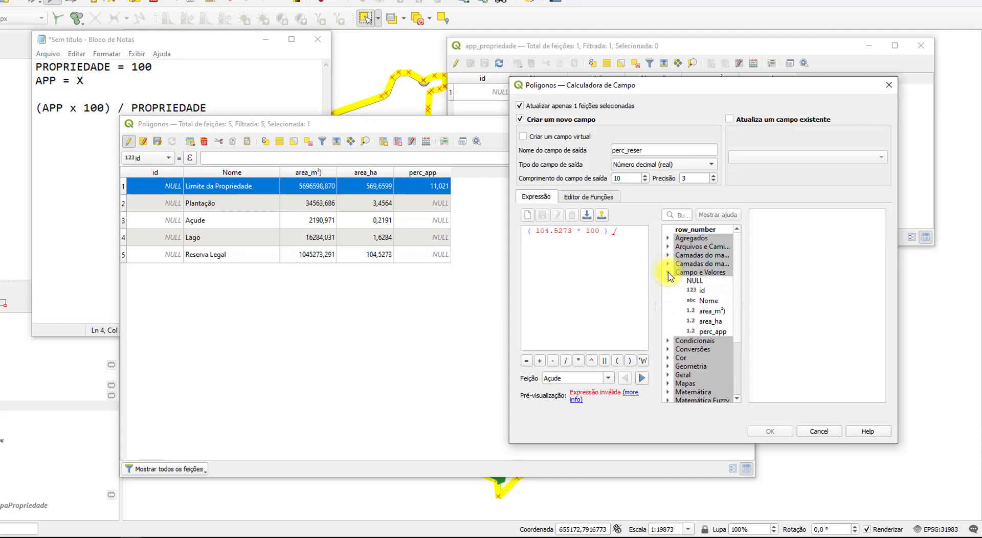
double_click(718, 322)
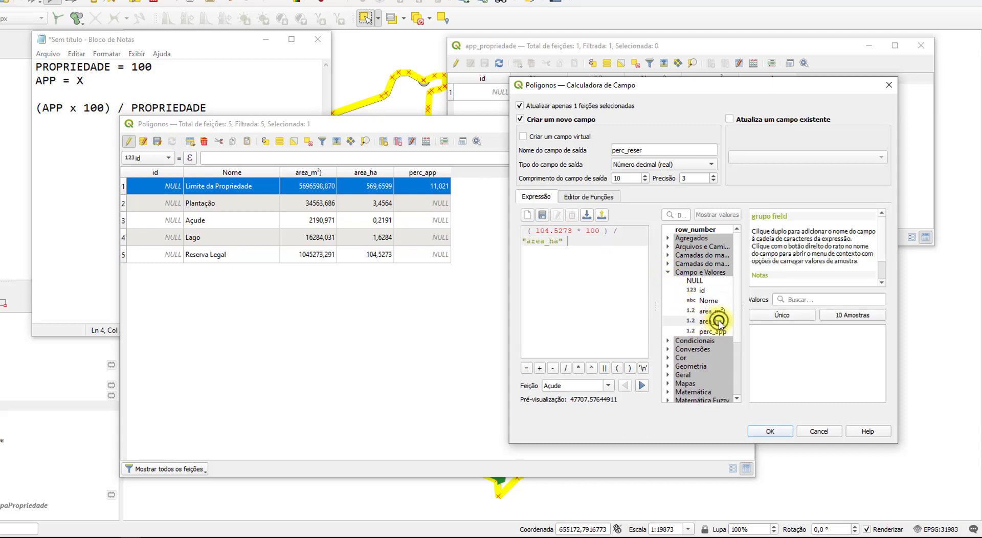
left_click(770, 431)
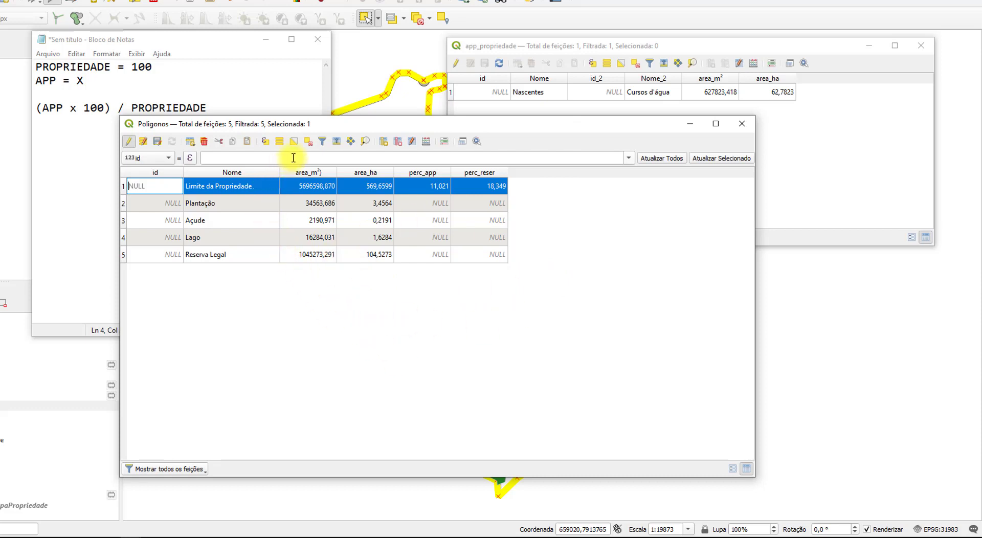
Save the Polígonos layer edits, end its editing mode and clear the feature selection.
left_click(157, 143)
left_click(129, 142)
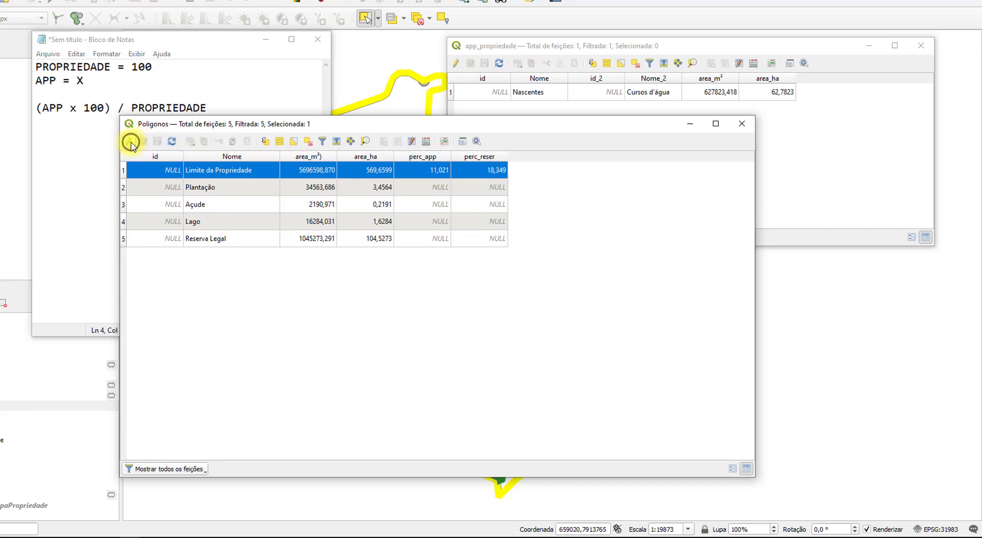
left_click(309, 144)
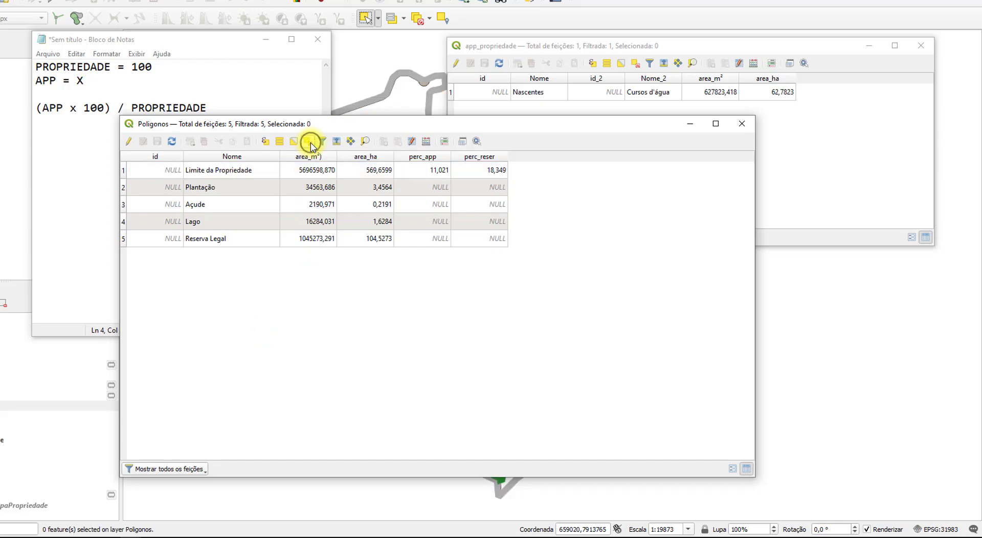
Close the Polígonos attribute table and minimise the app_propriedade table and the Notepad note to reveal the full map.
left_click(742, 124)
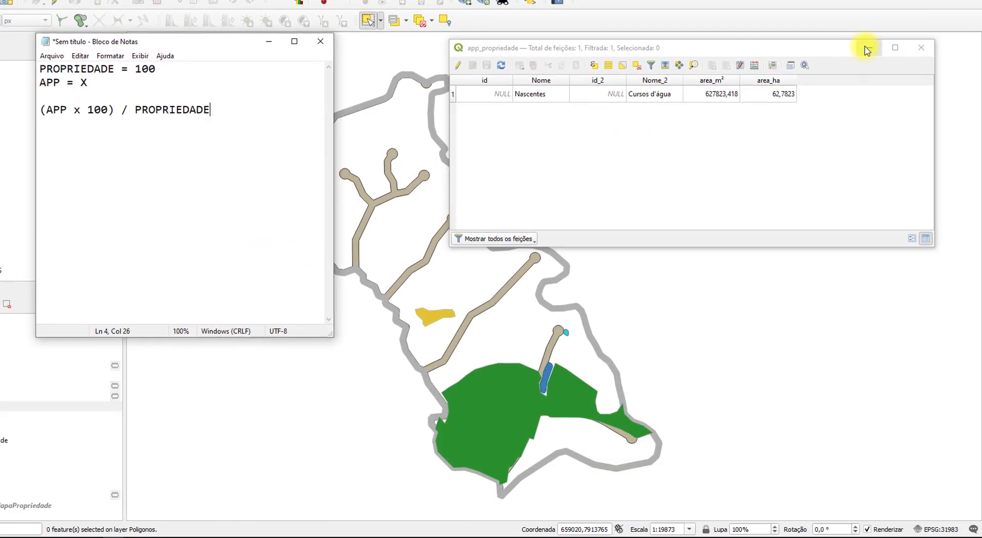
left_click(869, 46)
left_click(265, 39)
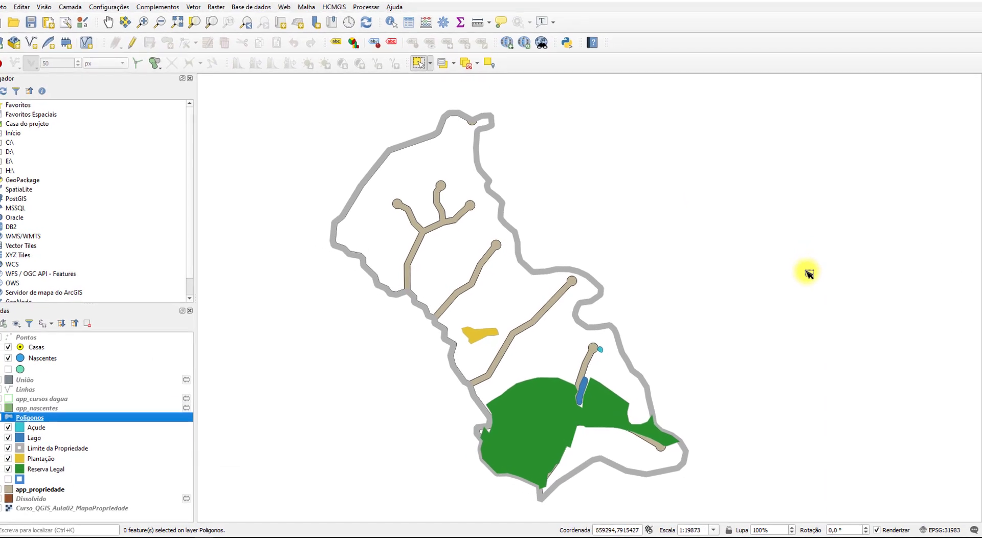